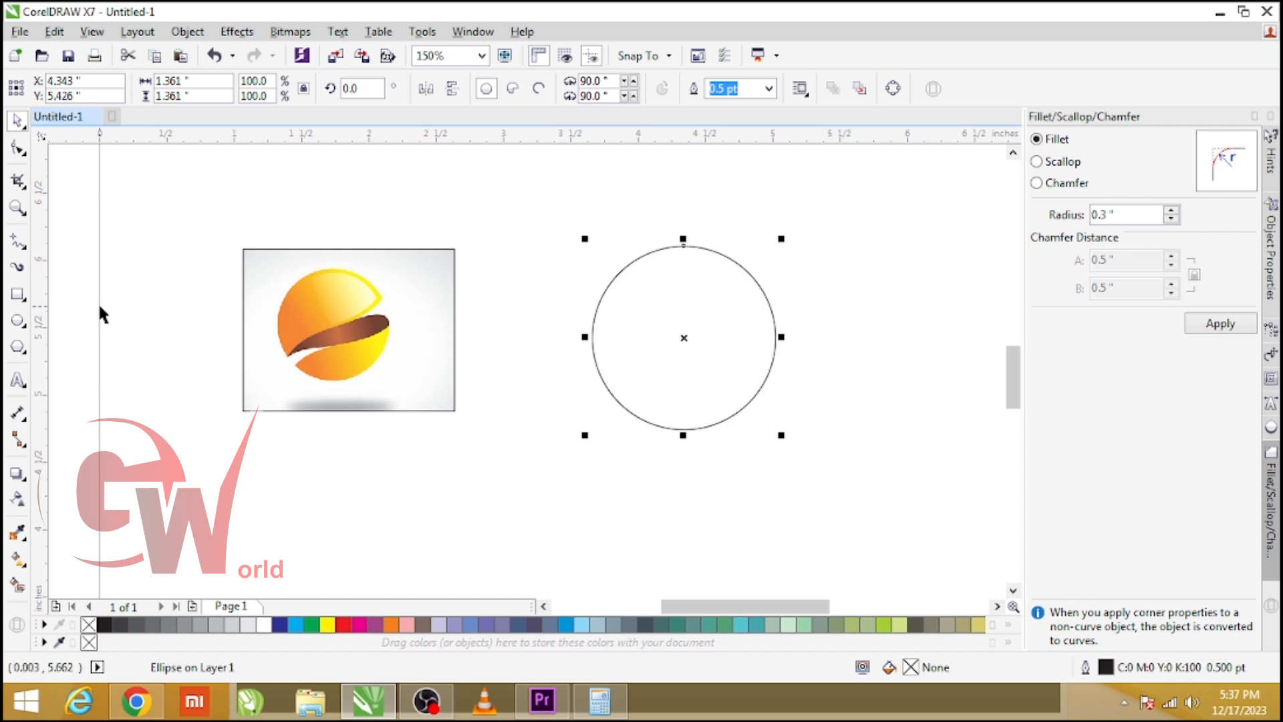
# Draw an S-shaped curve with the Pen tool through the circle, from below its lower left to above its upper right.
pyautogui.click(19, 243)
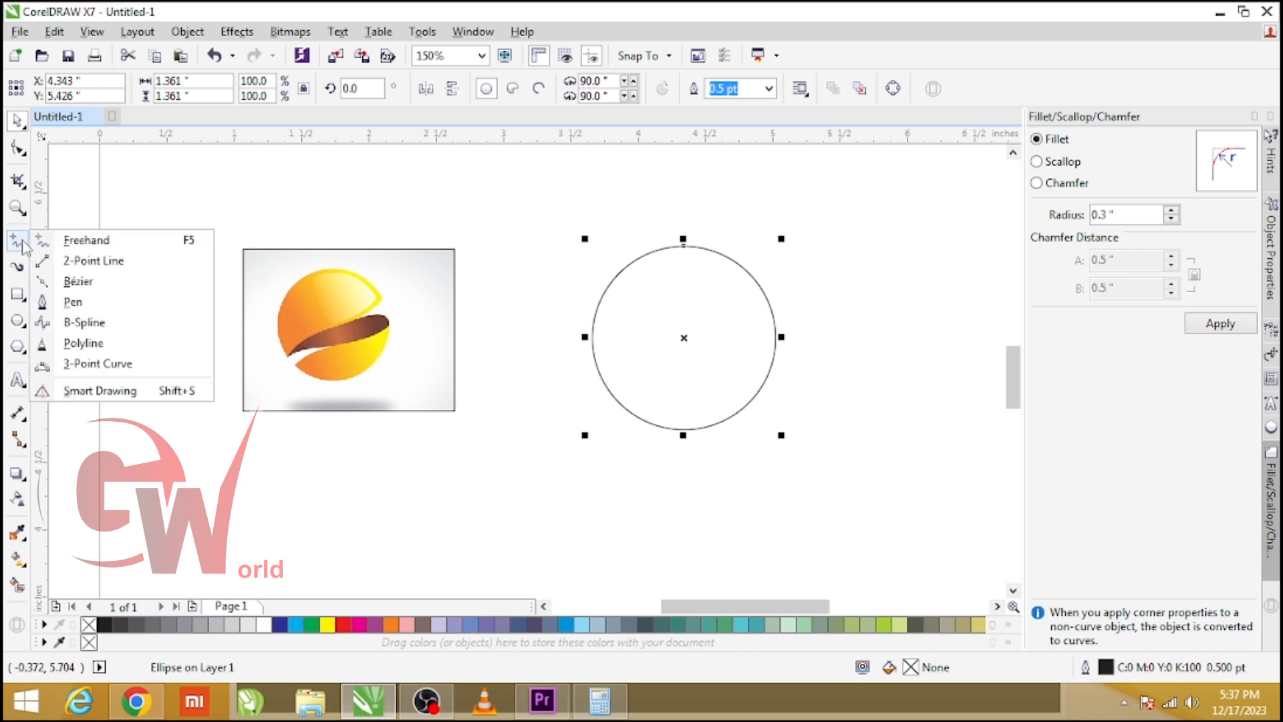
pyautogui.click(79, 303)
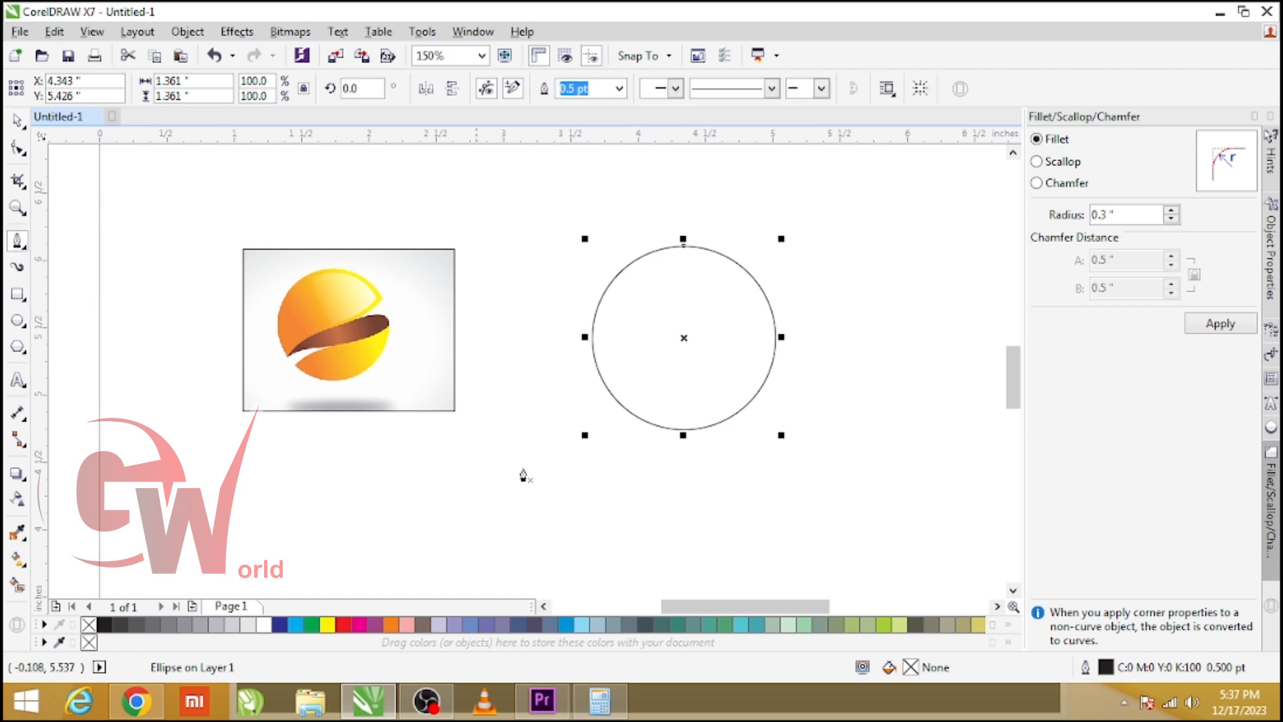
pyautogui.click(574, 411)
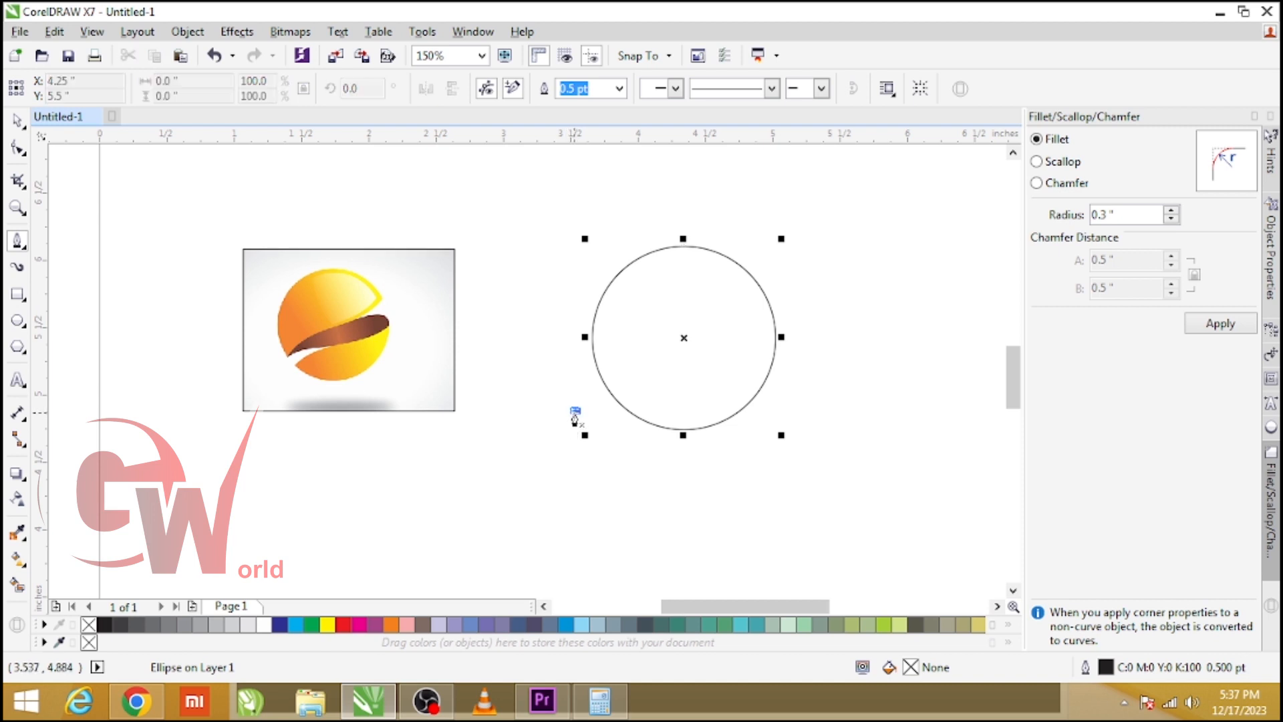
pyautogui.moveTo(684, 337); pyautogui.dragTo(786, 344)
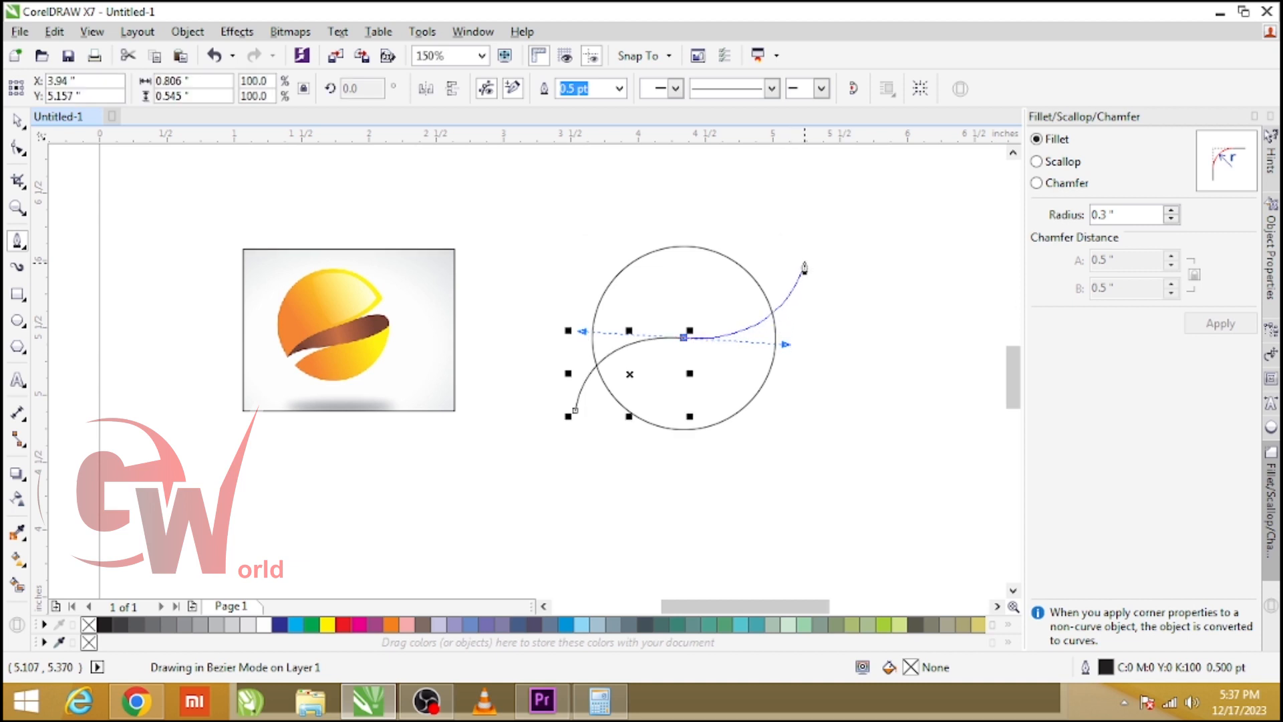
pyautogui.click(773, 170)
pyautogui.press('space')
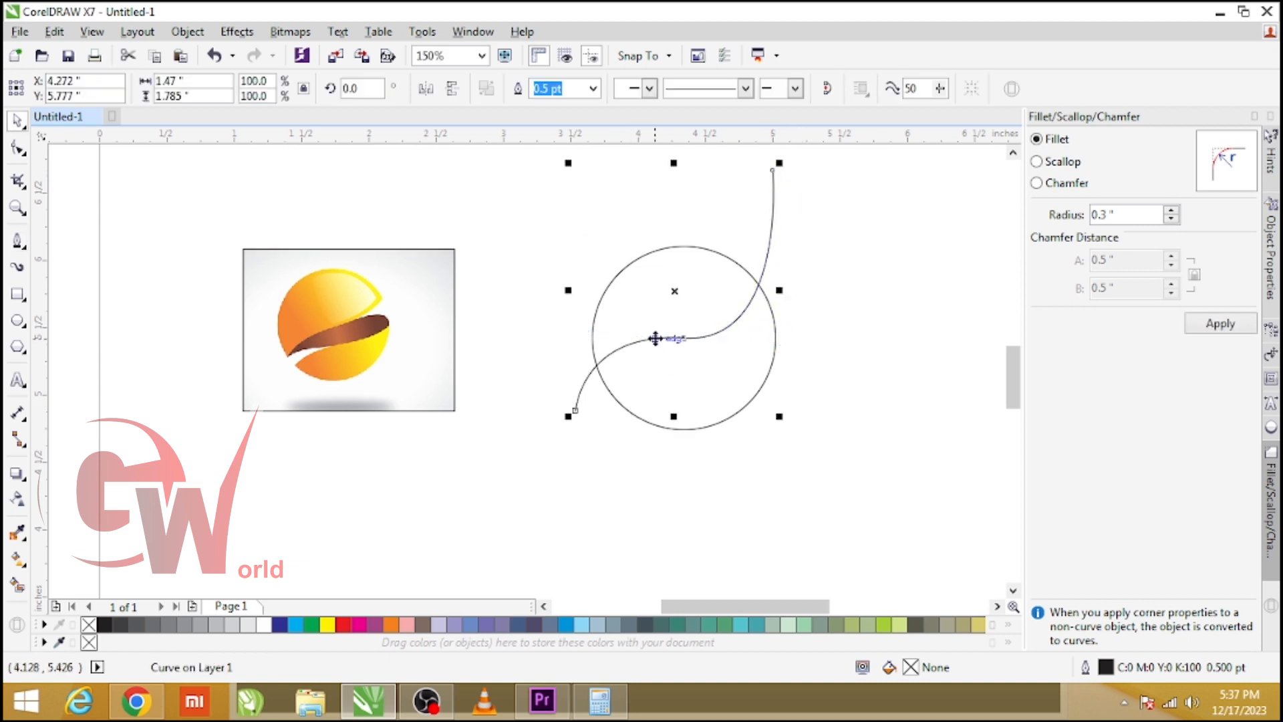
# Rotate the S-curve about 5 degrees.
pyautogui.click(655, 338)
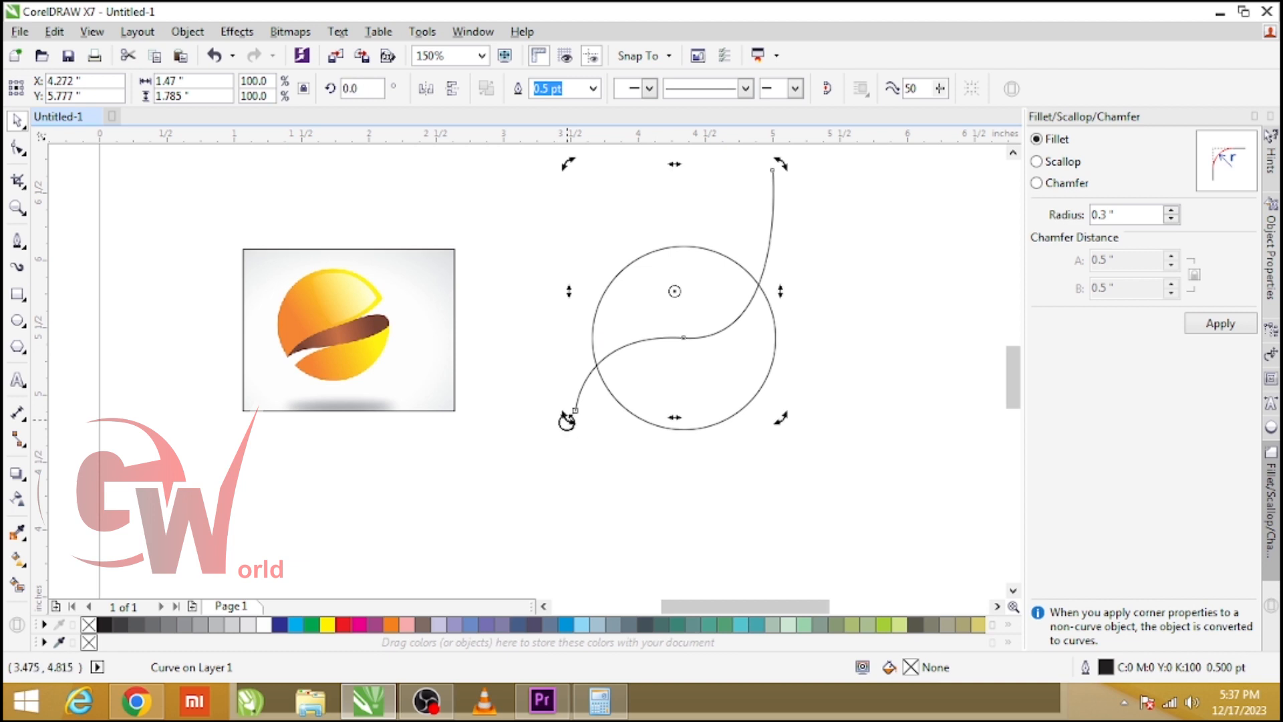
pyautogui.moveTo(565, 419); pyautogui.dragTo(577, 433)
pyautogui.click(723, 497)
pyautogui.click(731, 318)
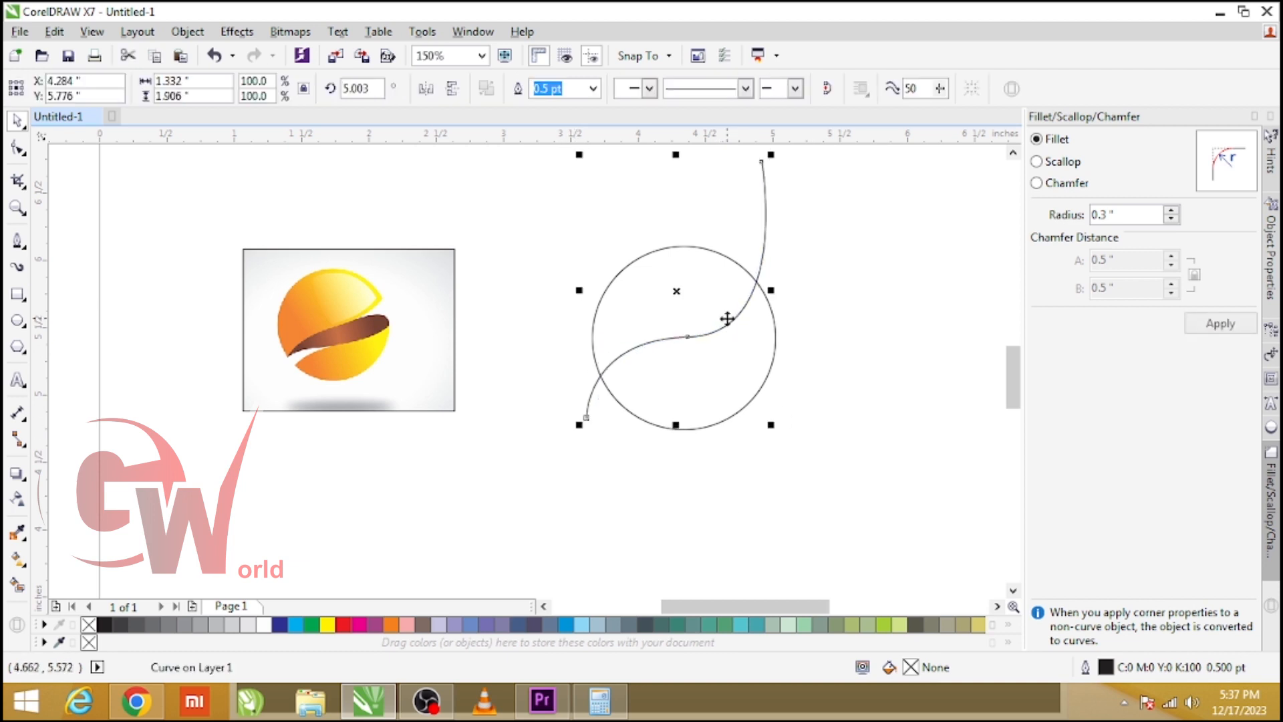
# Delete the curve's middle node and reshape the remaining segment with the Shape tool.
pyautogui.press('F10')
pyautogui.press('Delete')
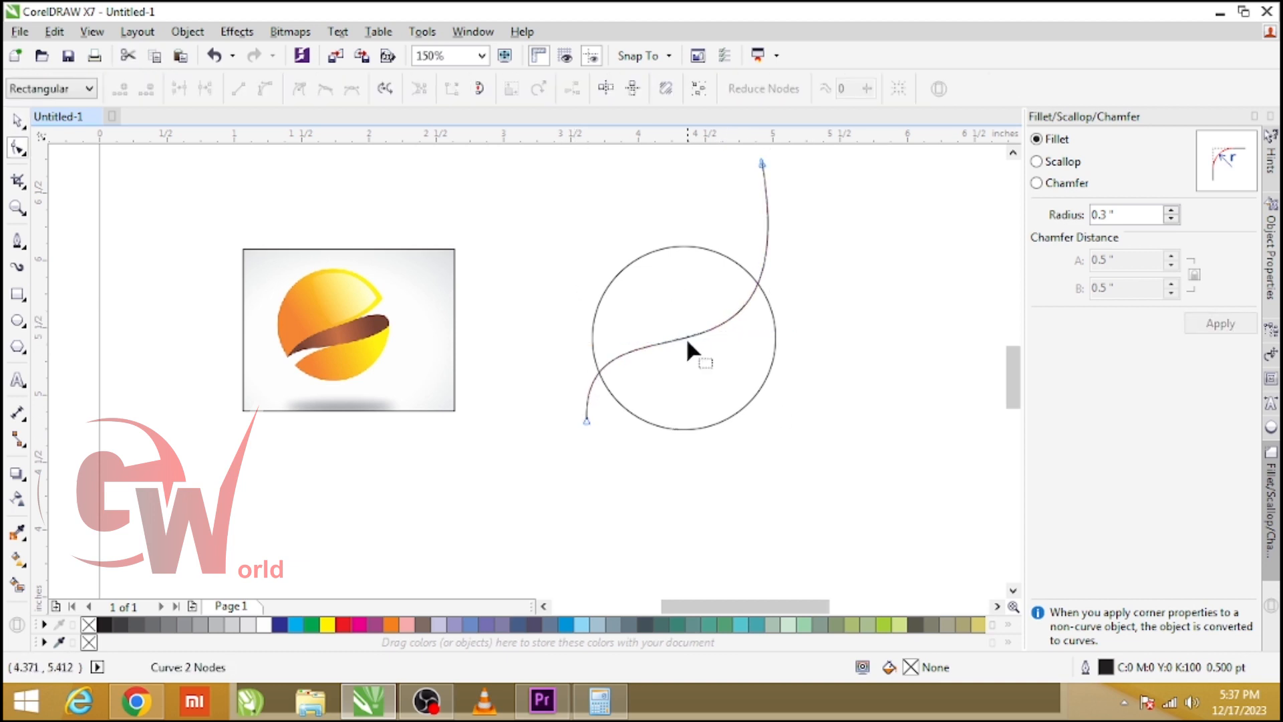
pyautogui.moveTo(756, 276); pyautogui.dragTo(748, 284)
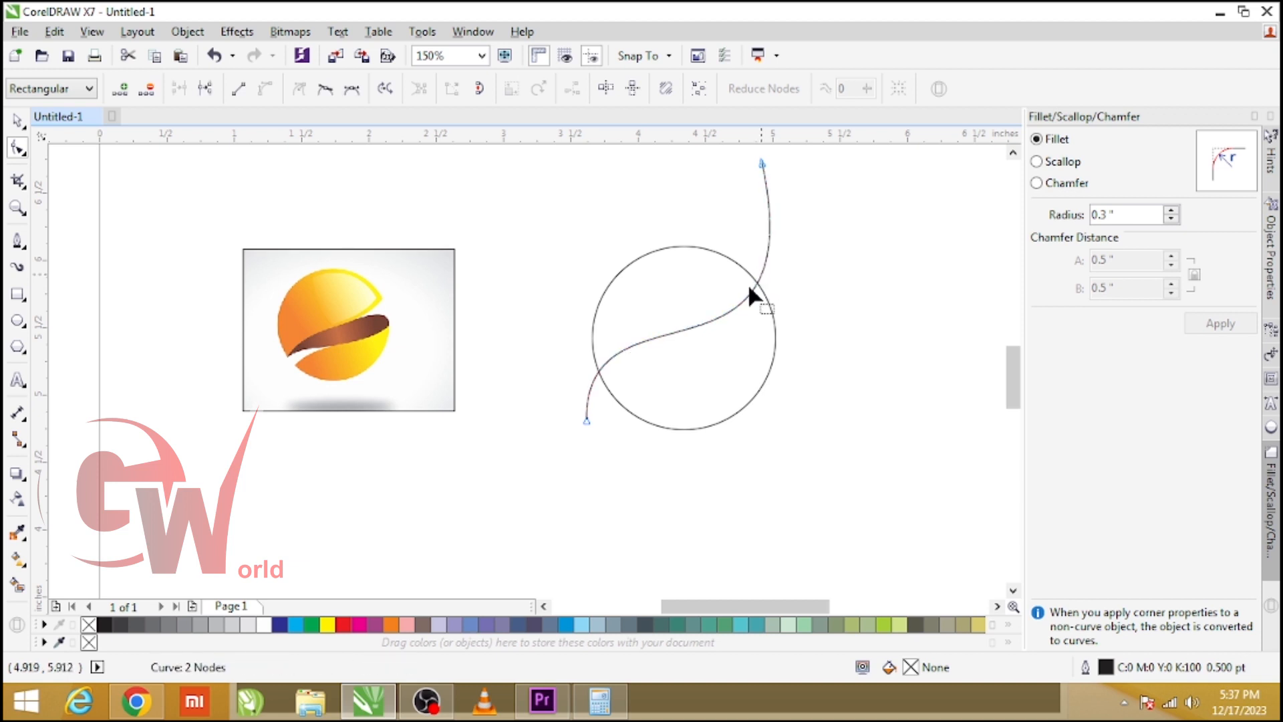
# Adjust the curve's end nodes and control handles to smooth its shape.
pyautogui.click(590, 438)
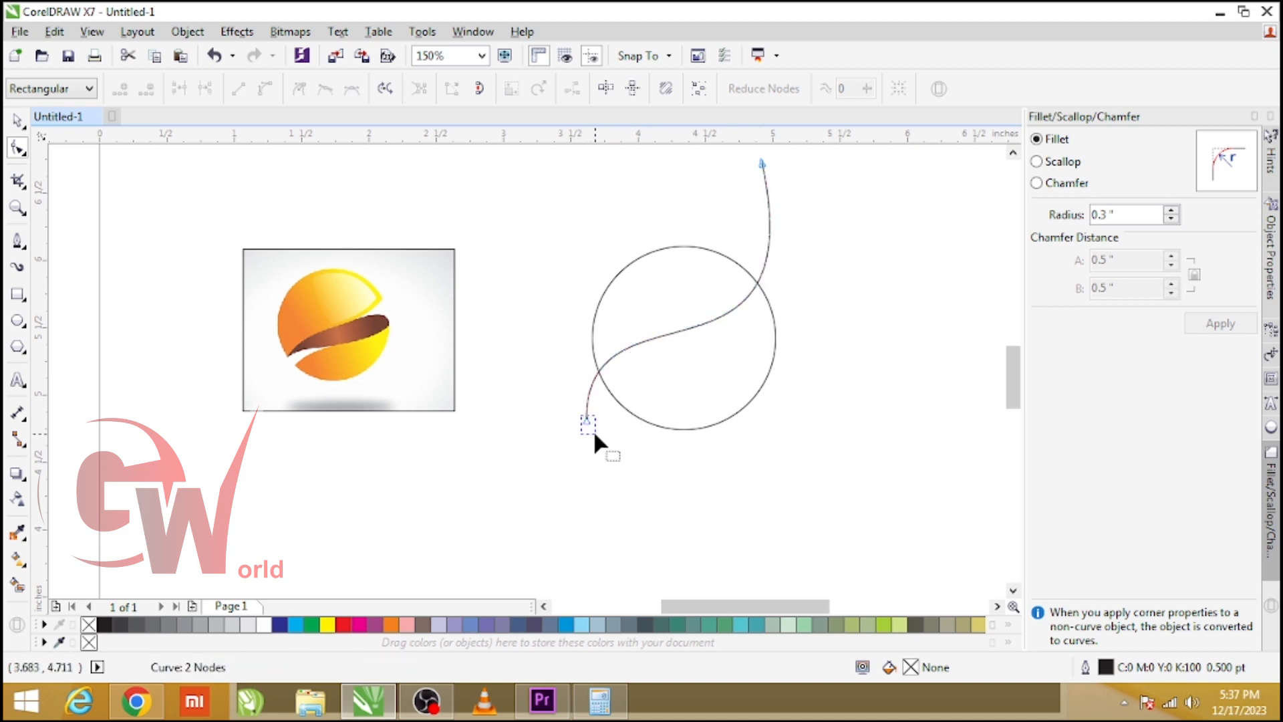
pyautogui.click(586, 422)
pyautogui.moveTo(587, 423); pyautogui.dragTo(588, 439)
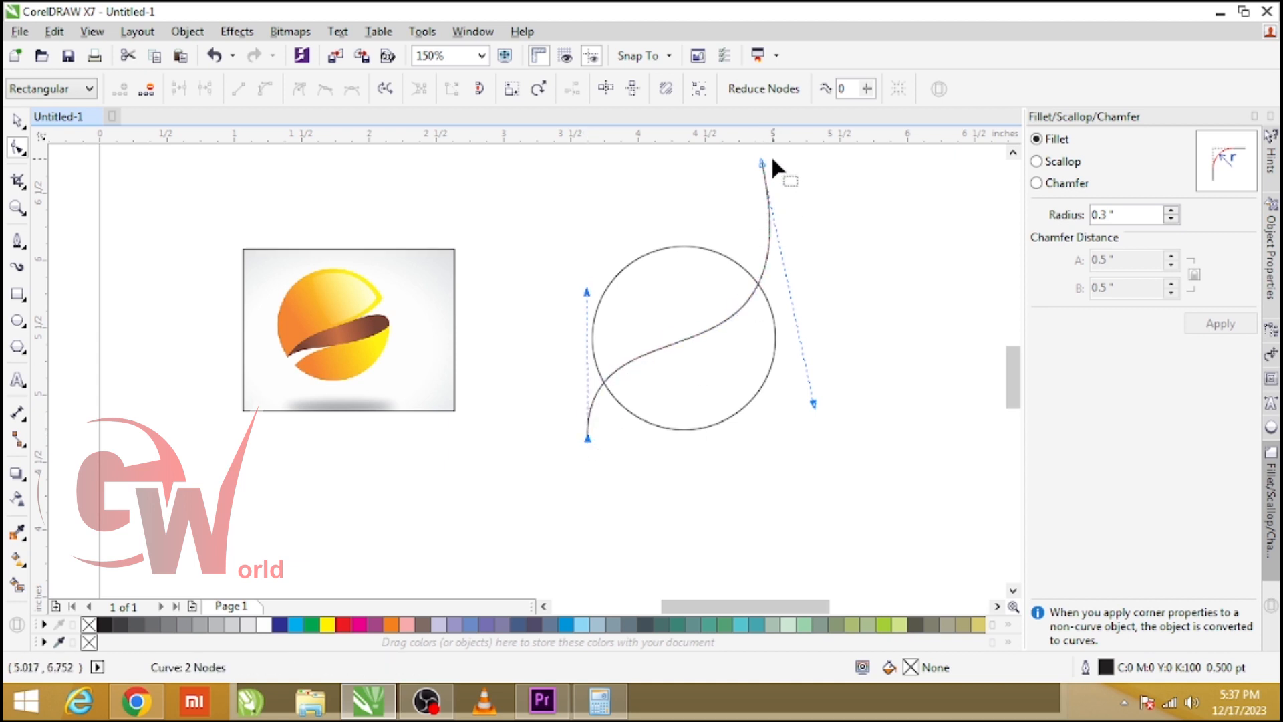
pyautogui.moveTo(763, 163); pyautogui.dragTo(767, 180)
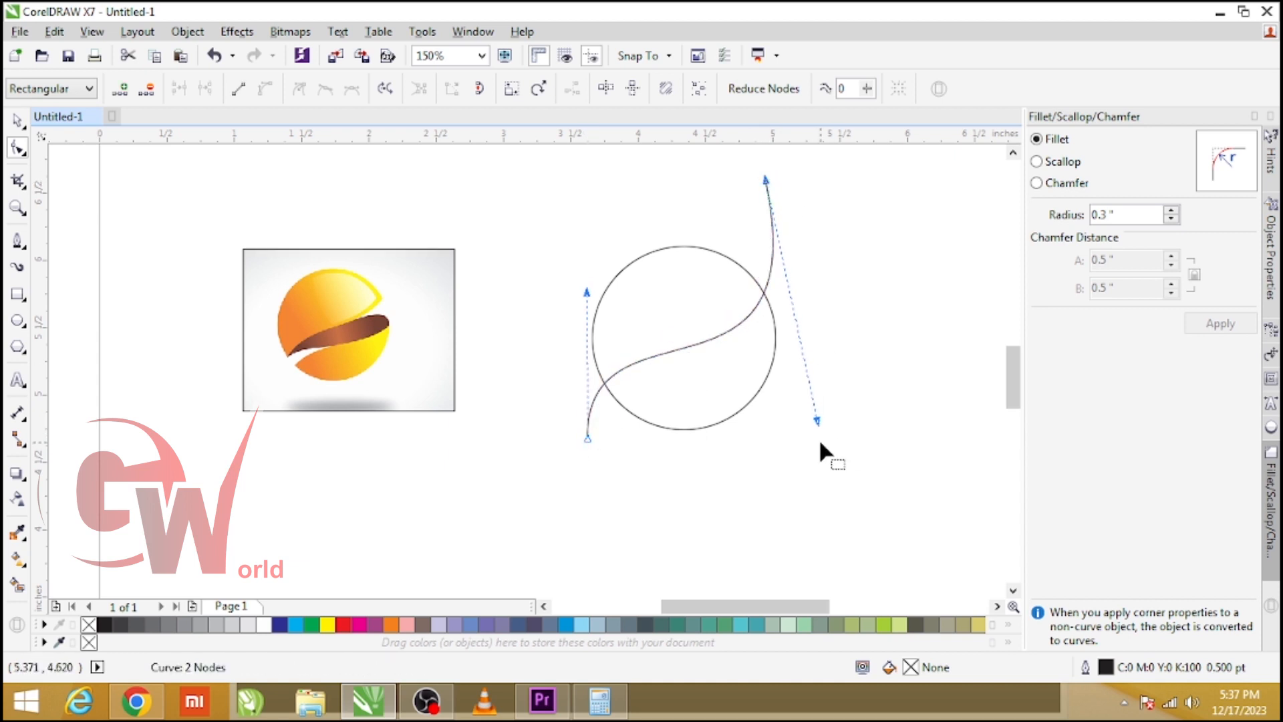
pyautogui.moveTo(817, 421); pyautogui.dragTo(802, 410)
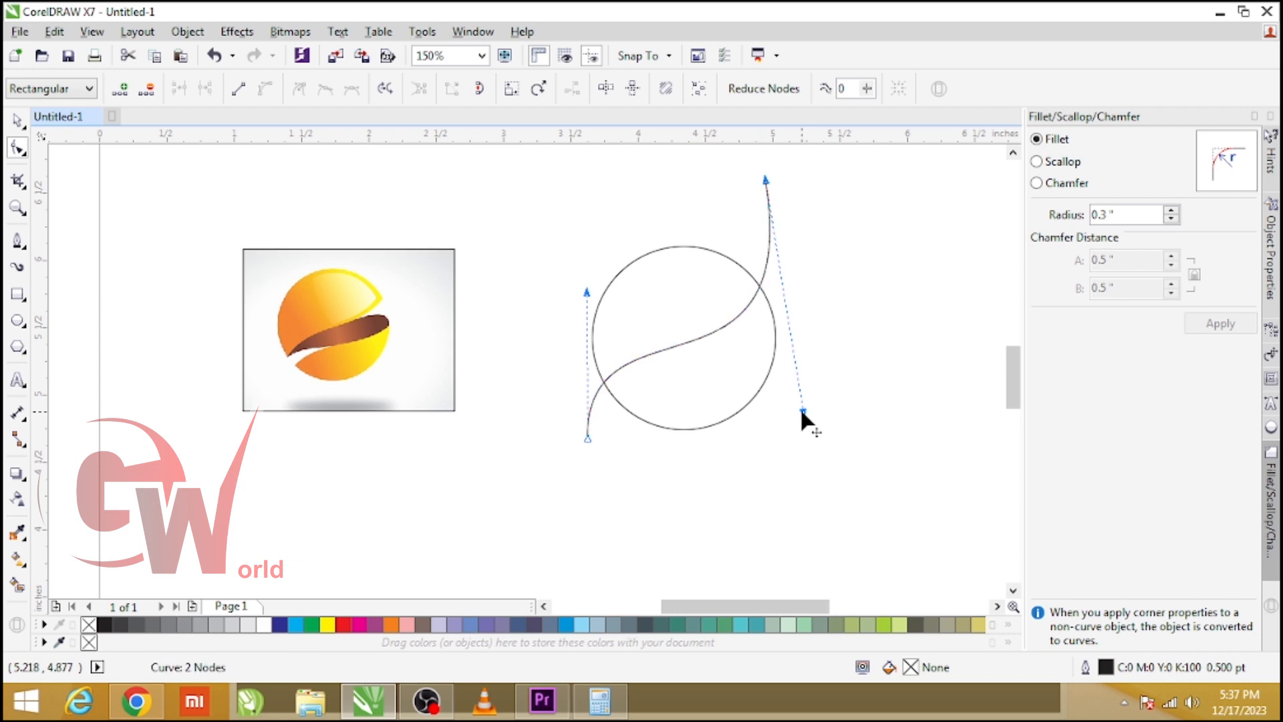
# Duplicate the curve, placing the copy slightly lower and to the right.
pyautogui.press('space')
pyautogui.moveTo(739, 317); pyautogui.dragTo(750, 336)
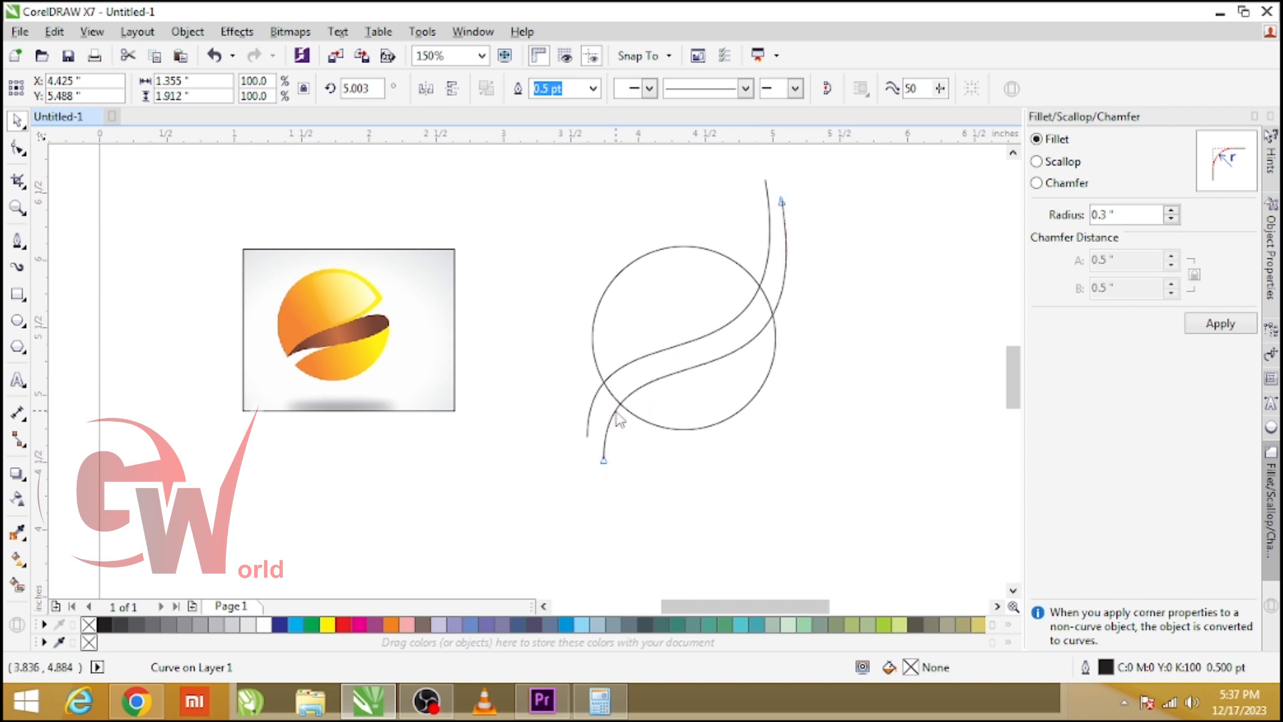
# Reshape the copied curve by moving its end nodes inward.
pyautogui.press('F10')
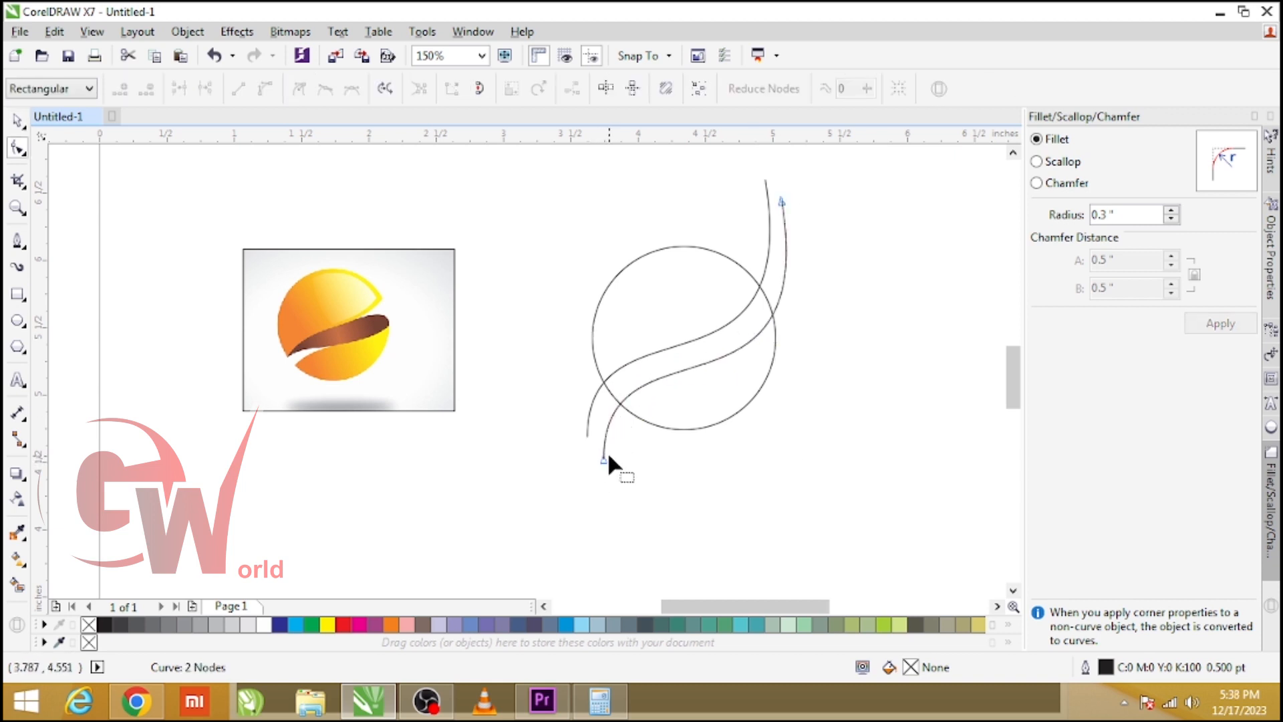
pyautogui.moveTo(604, 457); pyautogui.dragTo(607, 451)
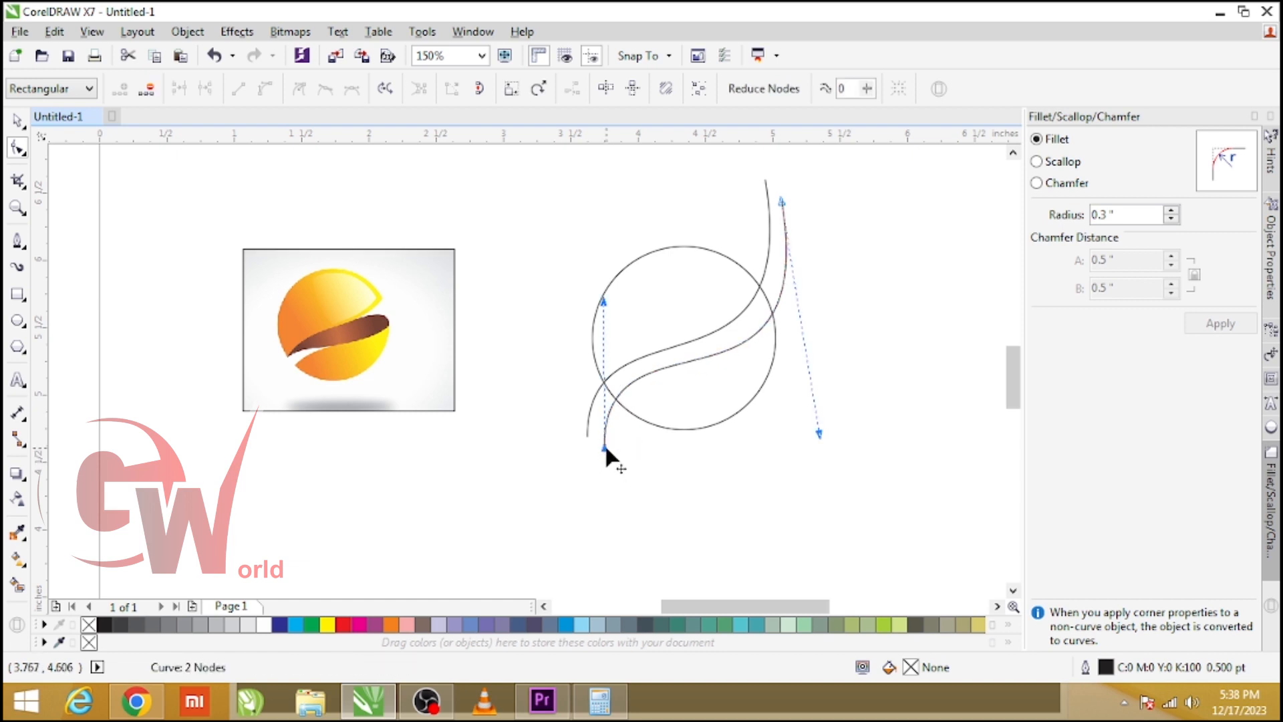
pyautogui.moveTo(782, 202); pyautogui.dragTo(783, 227)
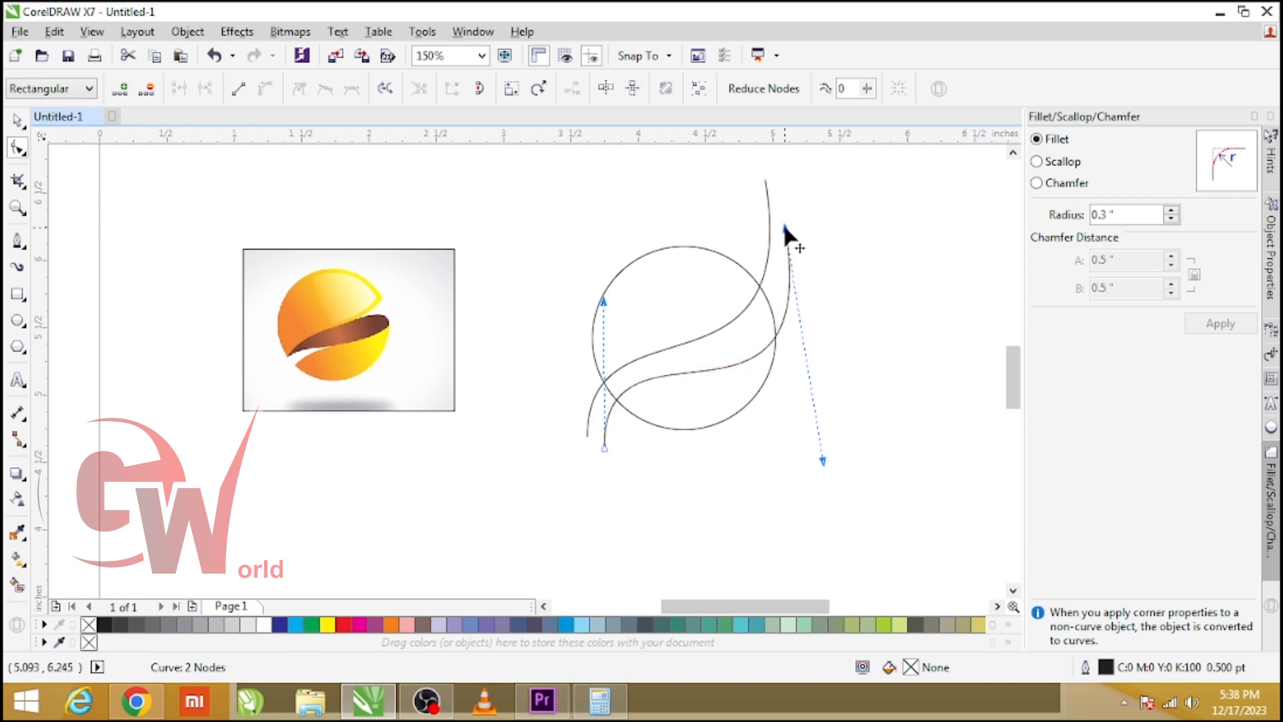
pyautogui.press('space')
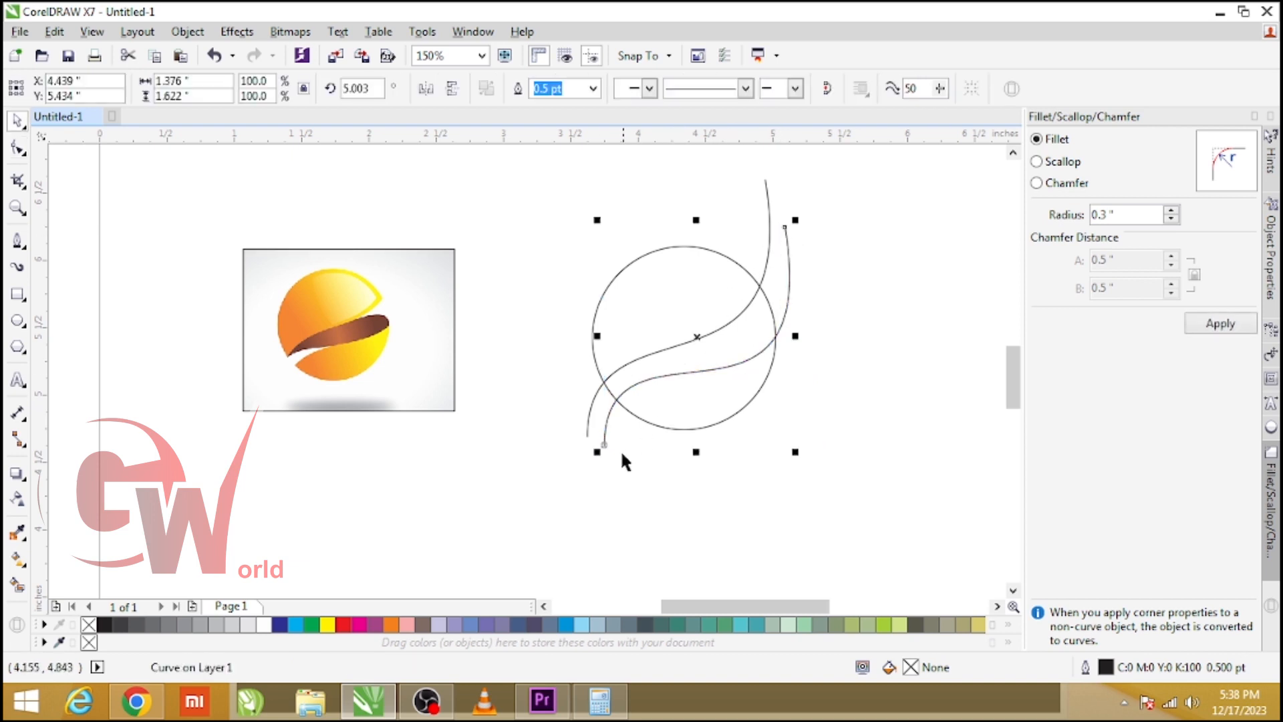
# Add a node near the lower end of the copied curve.
pyautogui.press('space')
pyautogui.scroll(4, 603, 440)
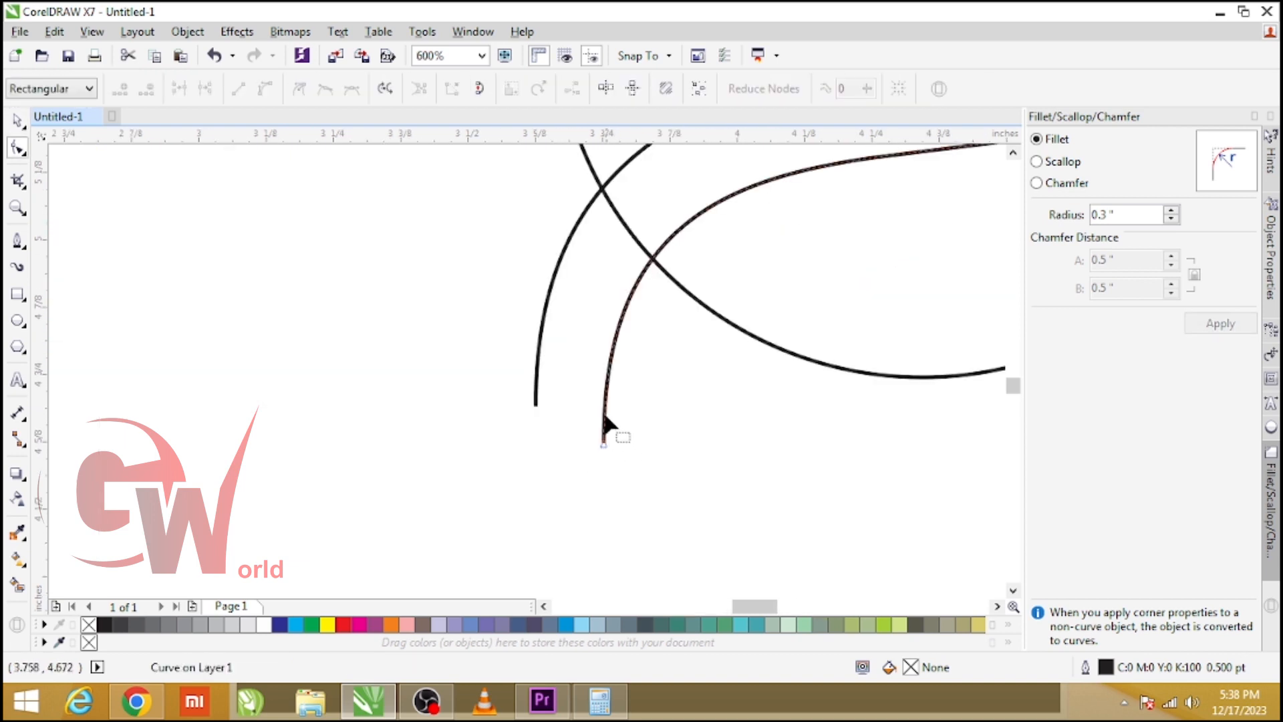
pyautogui.doubleClick(604, 414)
pyautogui.scroll(-3, 540, 455)
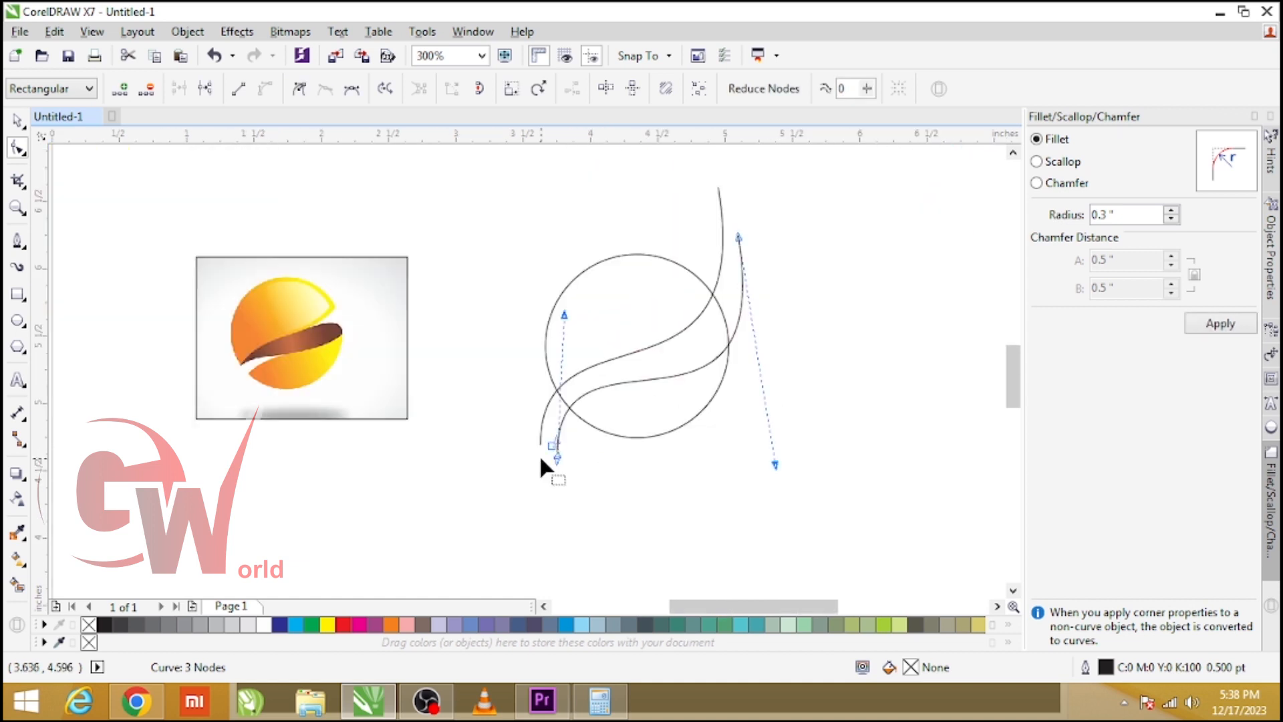
pyautogui.scroll(1, 561, 457)
pyautogui.press('space')
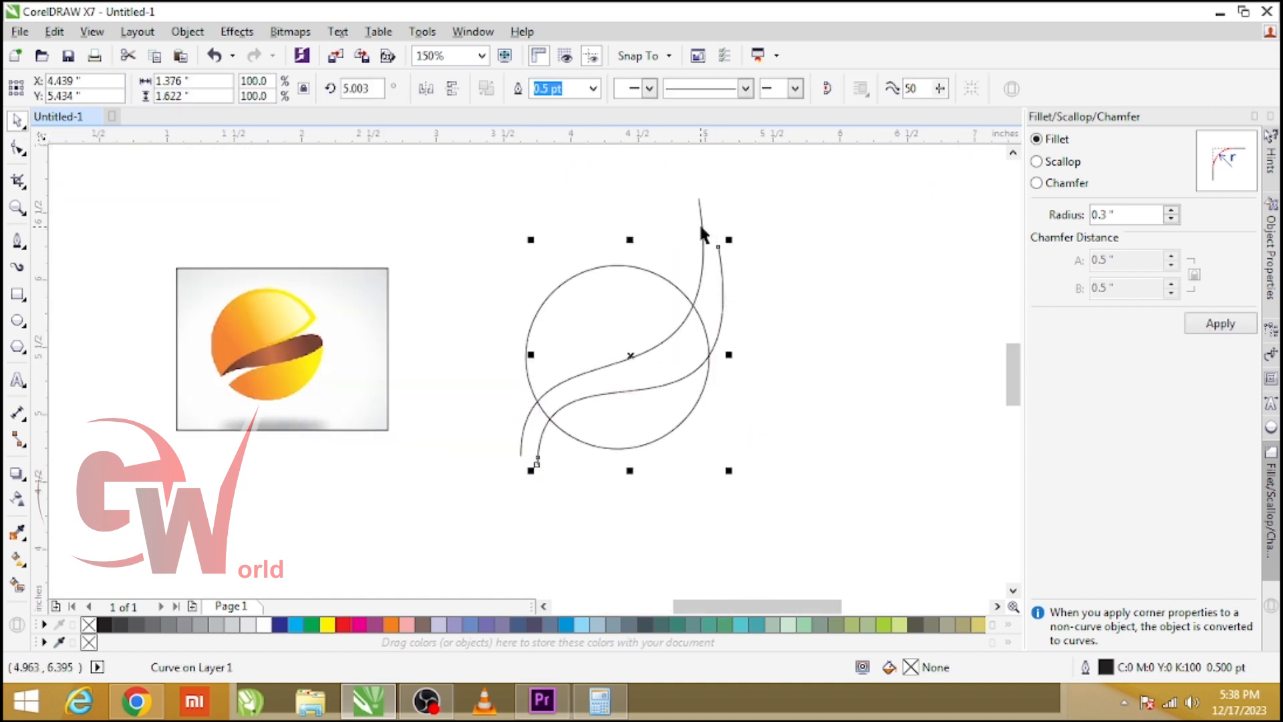
# Select both curves and combine them into one object.
pyautogui.keyDown('shift'); pyautogui.click(700, 227); pyautogui.keyUp('shift')
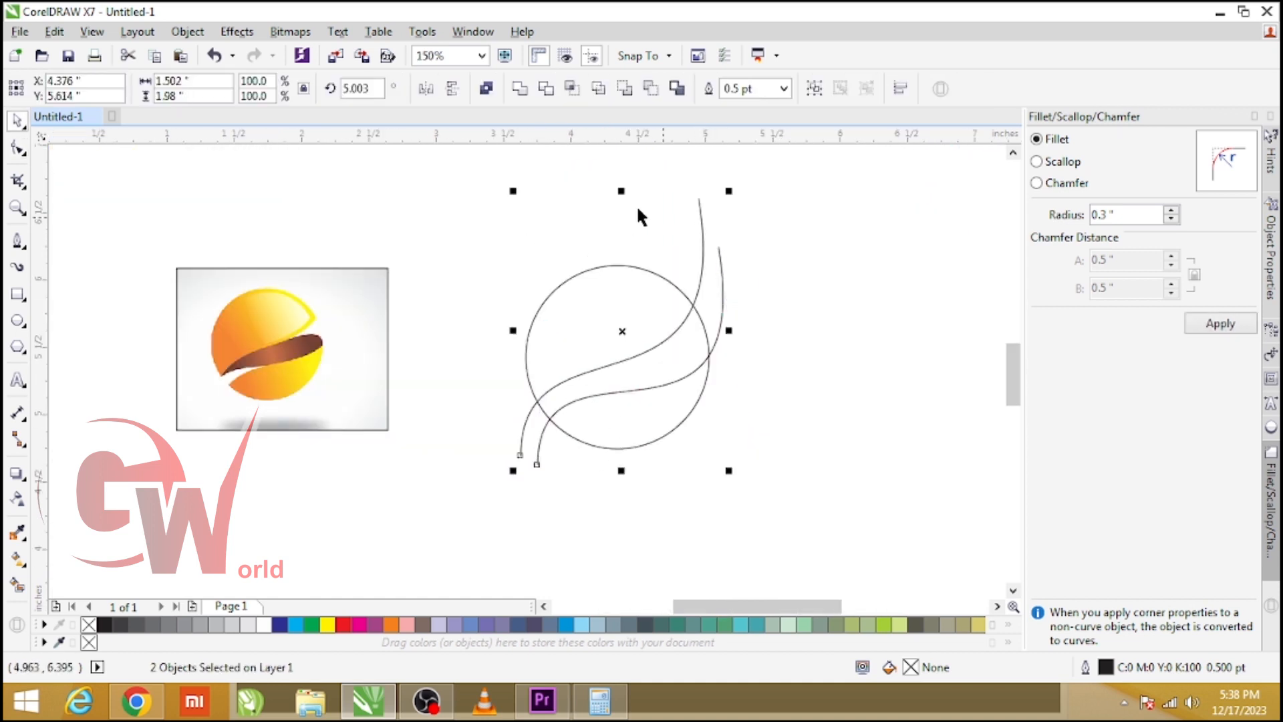
pyautogui.click(486, 89)
# Join the lower ends of the two curves by moving the copy's end node onto the original's end node.
pyautogui.scroll(2, 528, 461)
pyautogui.press('F10')
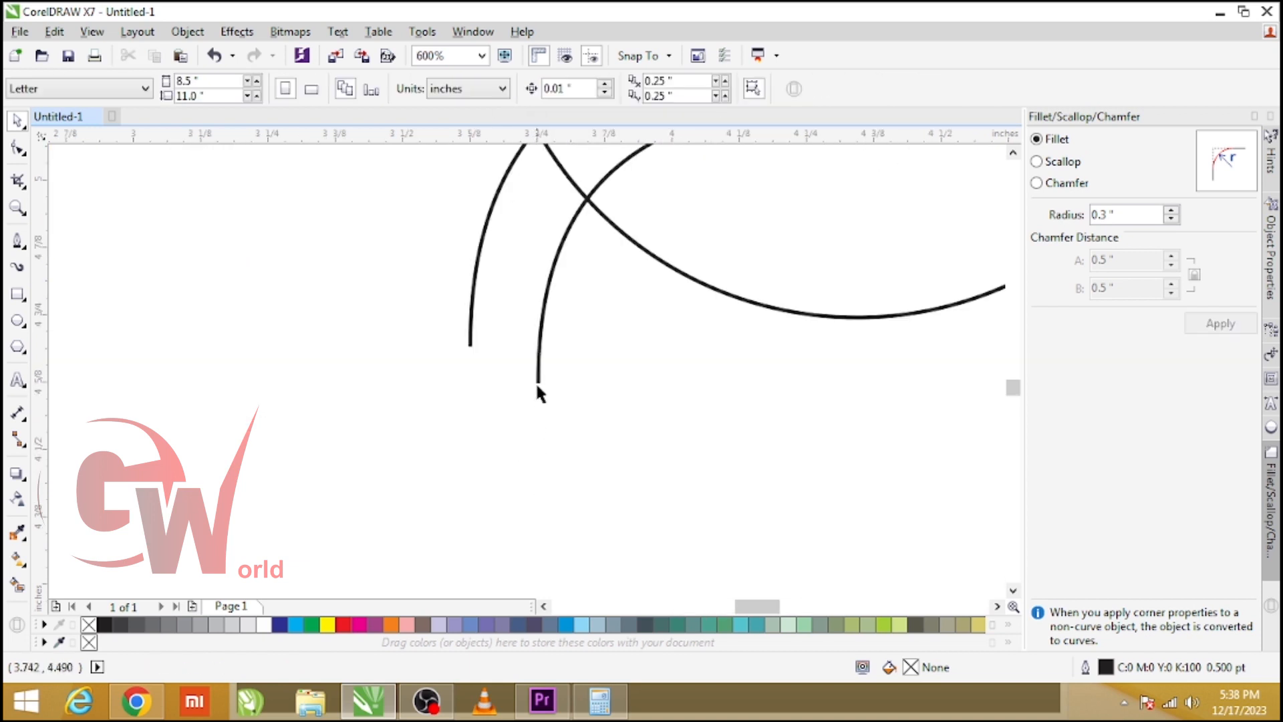
pyautogui.moveTo(538, 381); pyautogui.dragTo(475, 349)
pyautogui.scroll(-3, 468, 359)
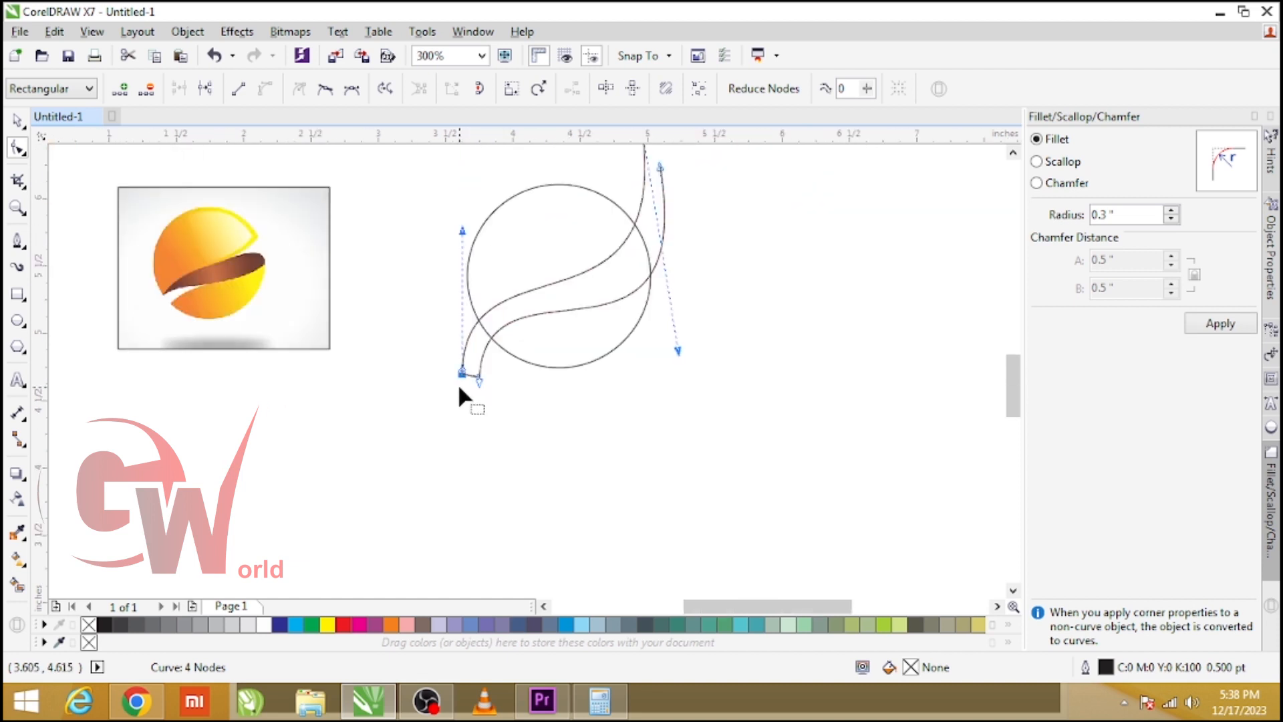
# Join the upper ends of the two curves to close the leaf-shaped outline.
pyautogui.scroll(2, 554, 250)
pyautogui.doubleClick(537, 278)
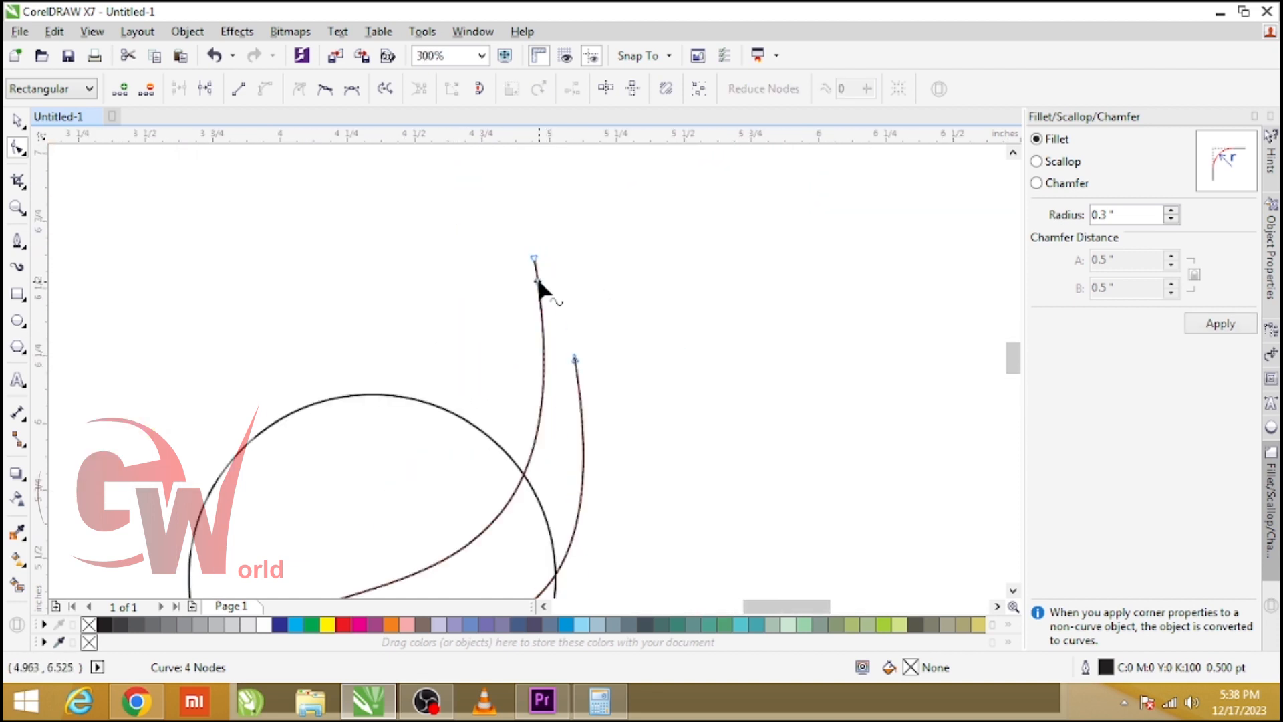
pyautogui.moveTo(532, 258); pyautogui.dragTo(576, 356)
pyautogui.scroll(-2, 661, 341)
pyautogui.press('space')
pyautogui.scroll(1, 601, 373)
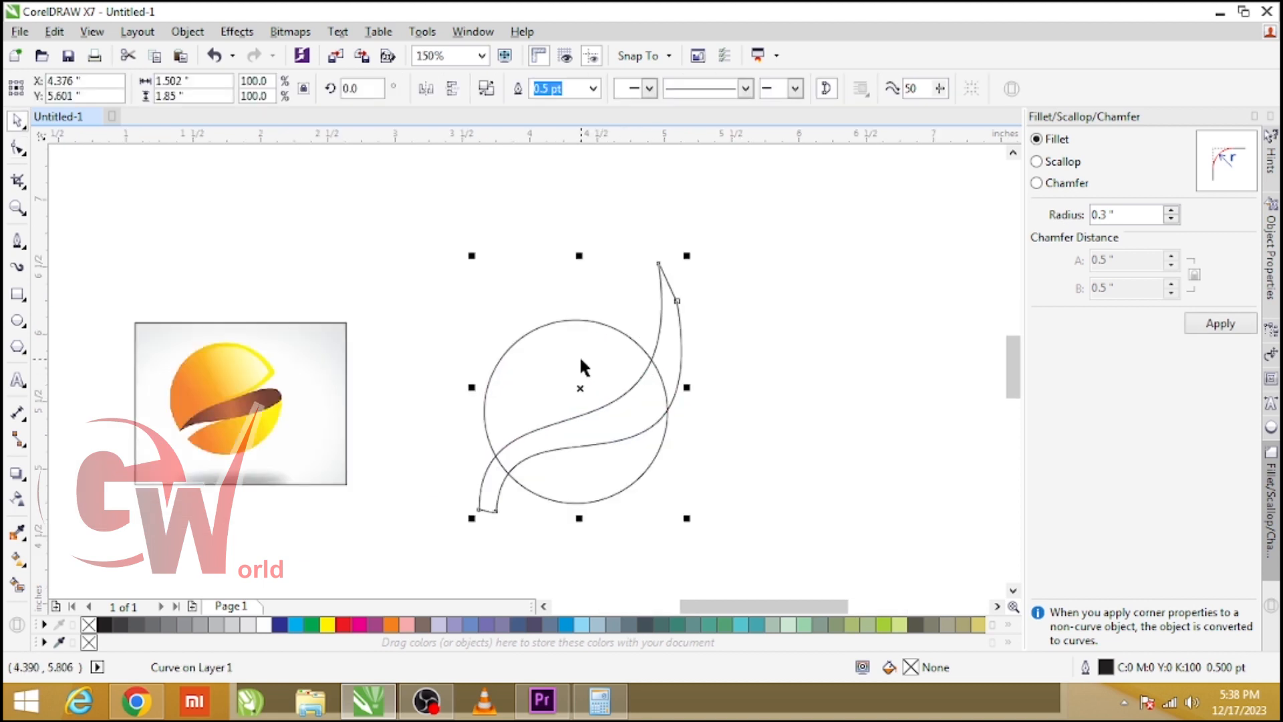
# Trim the circle with the leaf shape, then delete the leaf shape.
pyautogui.keyDown('shift'); pyautogui.click(581, 357); pyautogui.keyUp('shift')
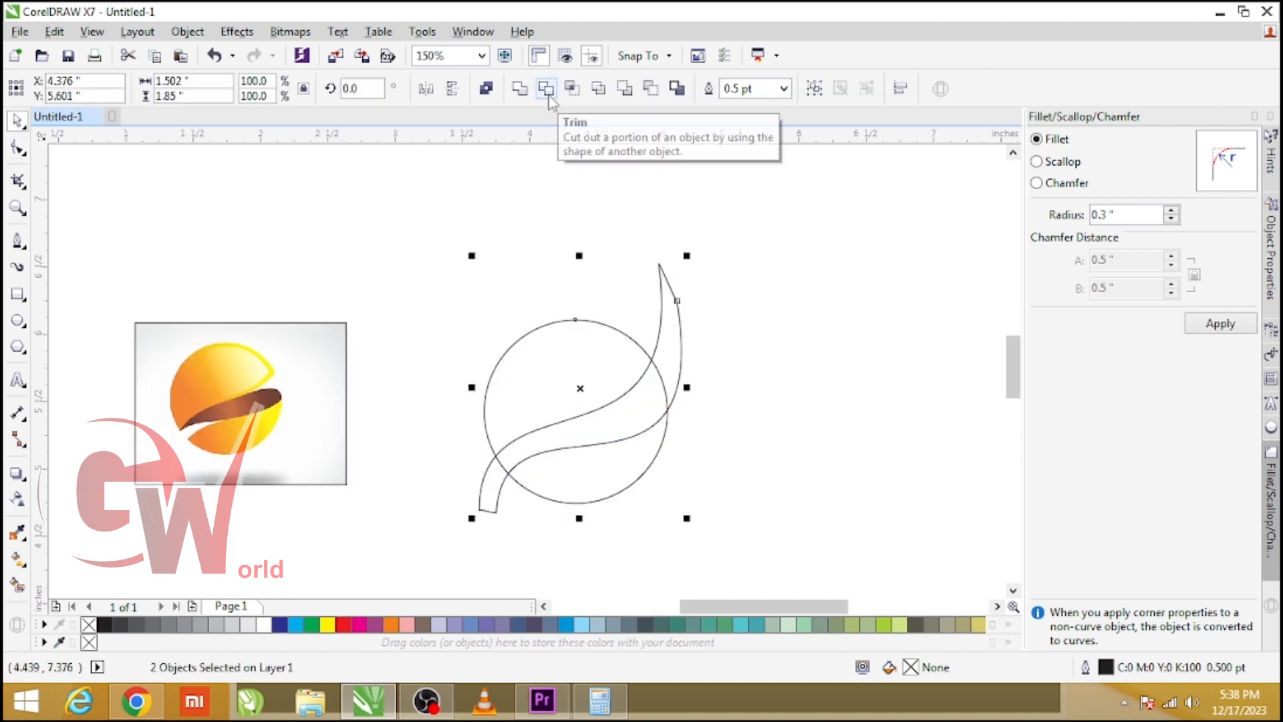
pyautogui.click(547, 91)
pyautogui.click(673, 380)
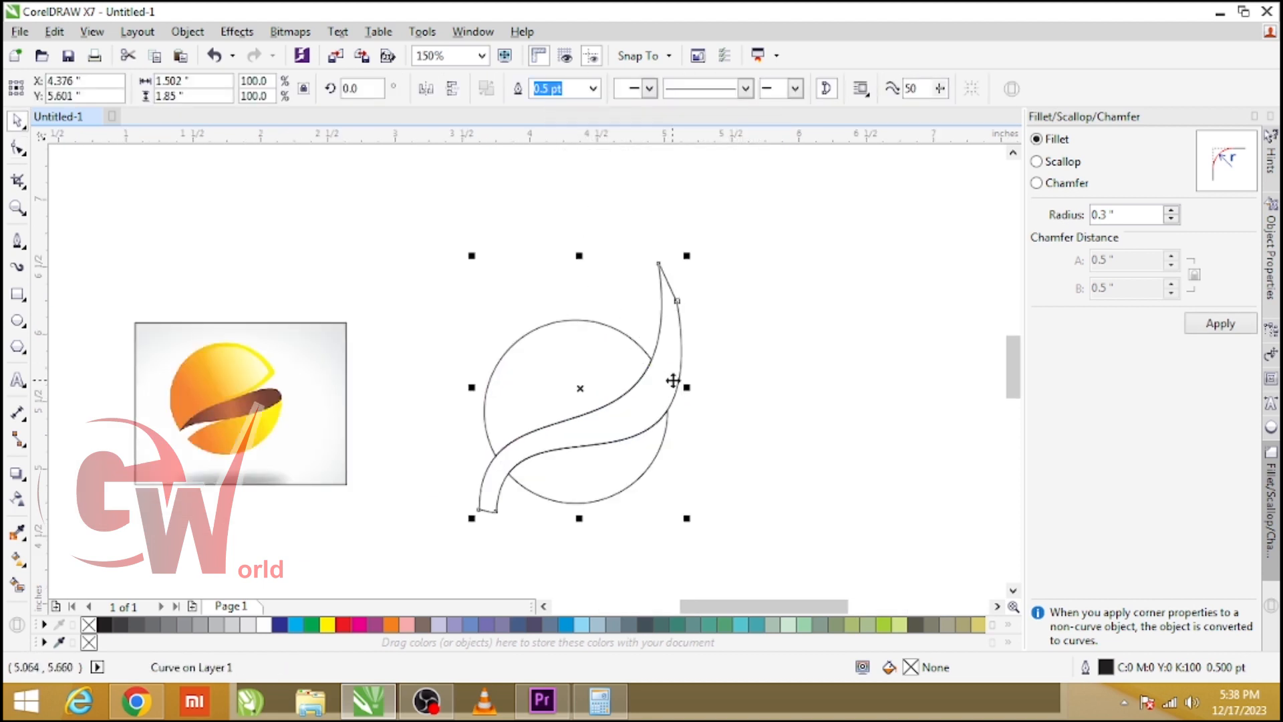
pyautogui.press('Delete')
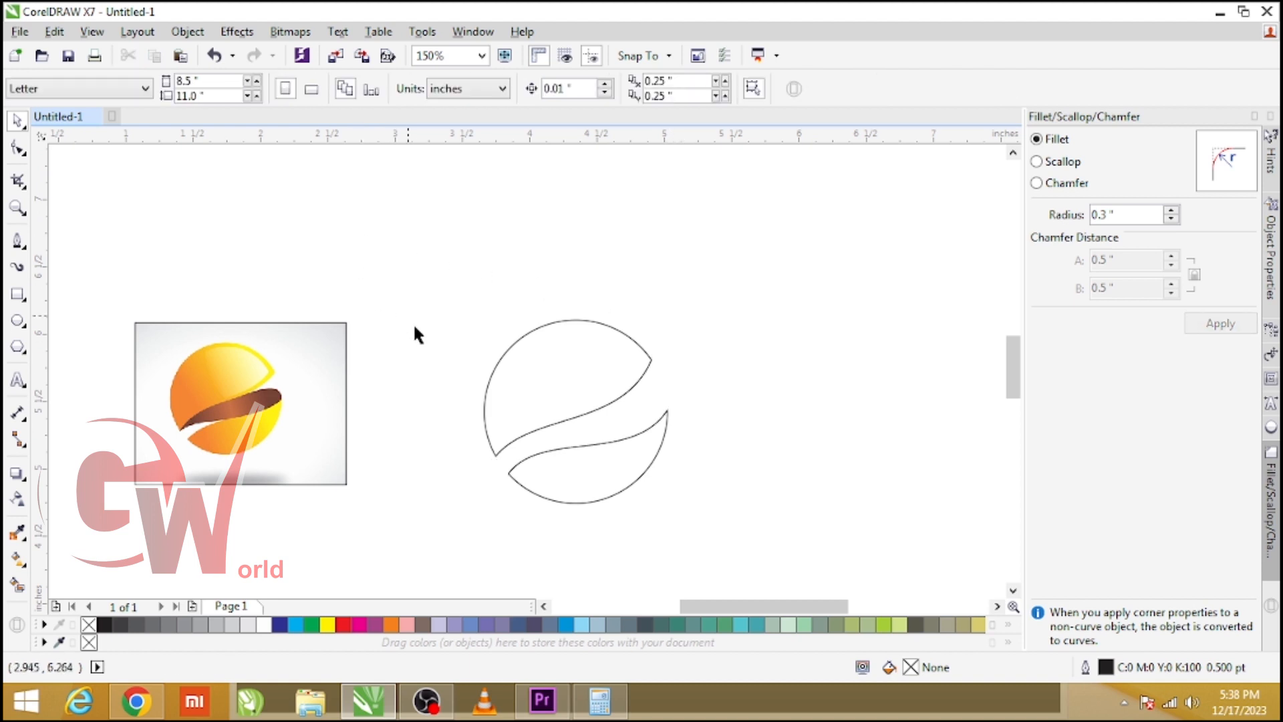
# Draw a new Pen path from the circle's left edge along the cut gap to its right tip and back toward the lower left.
pyautogui.click(20, 240)
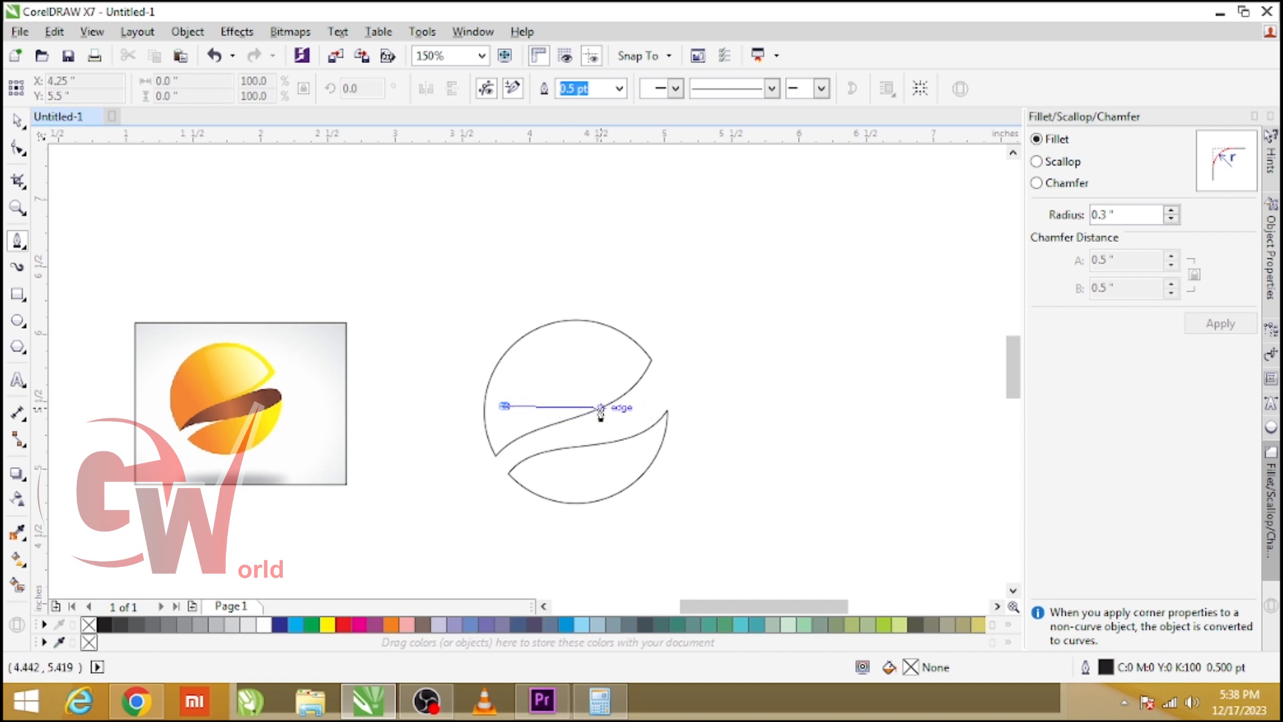
pyautogui.click(621, 399)
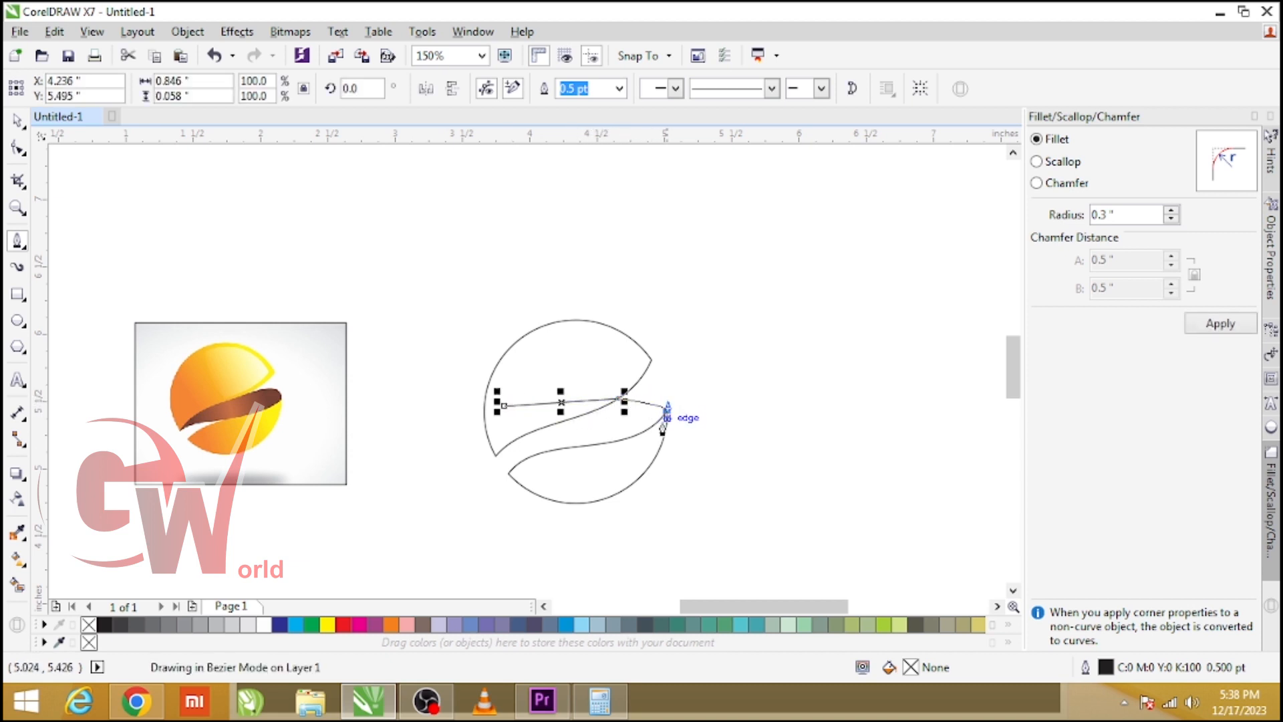
pyautogui.moveTo(667, 411); pyautogui.dragTo(669, 451)
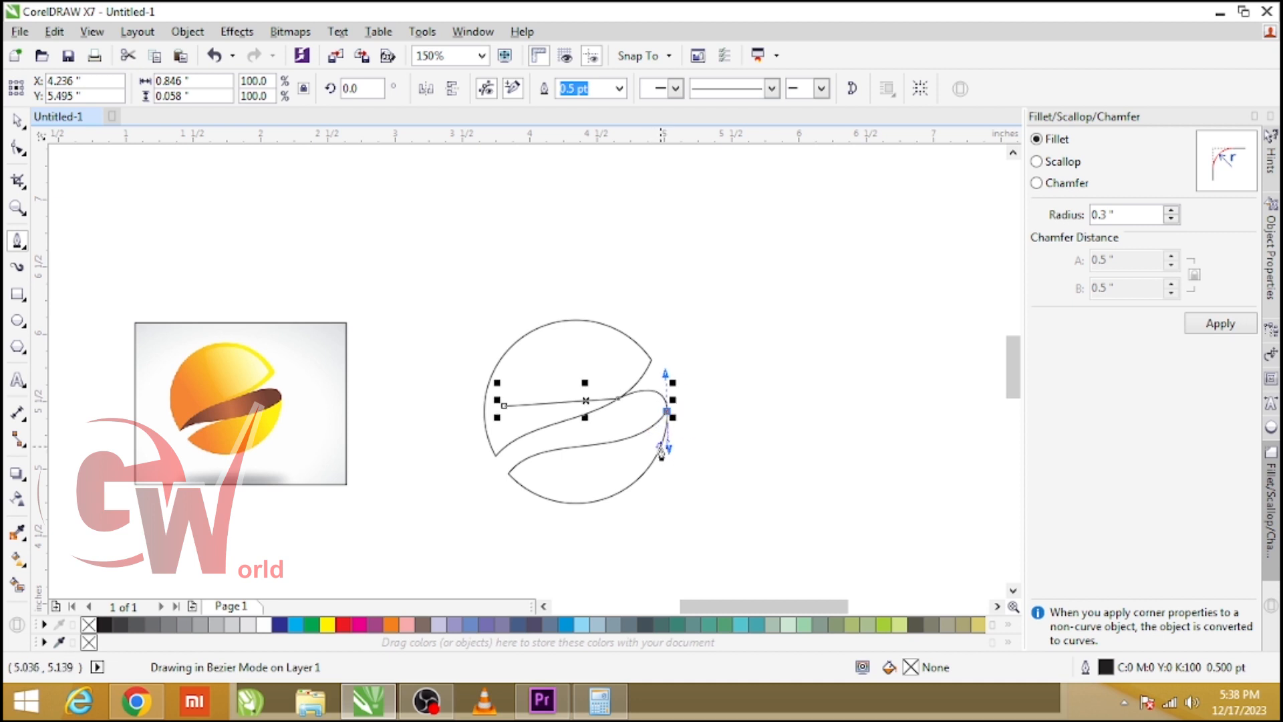
pyautogui.click(614, 447)
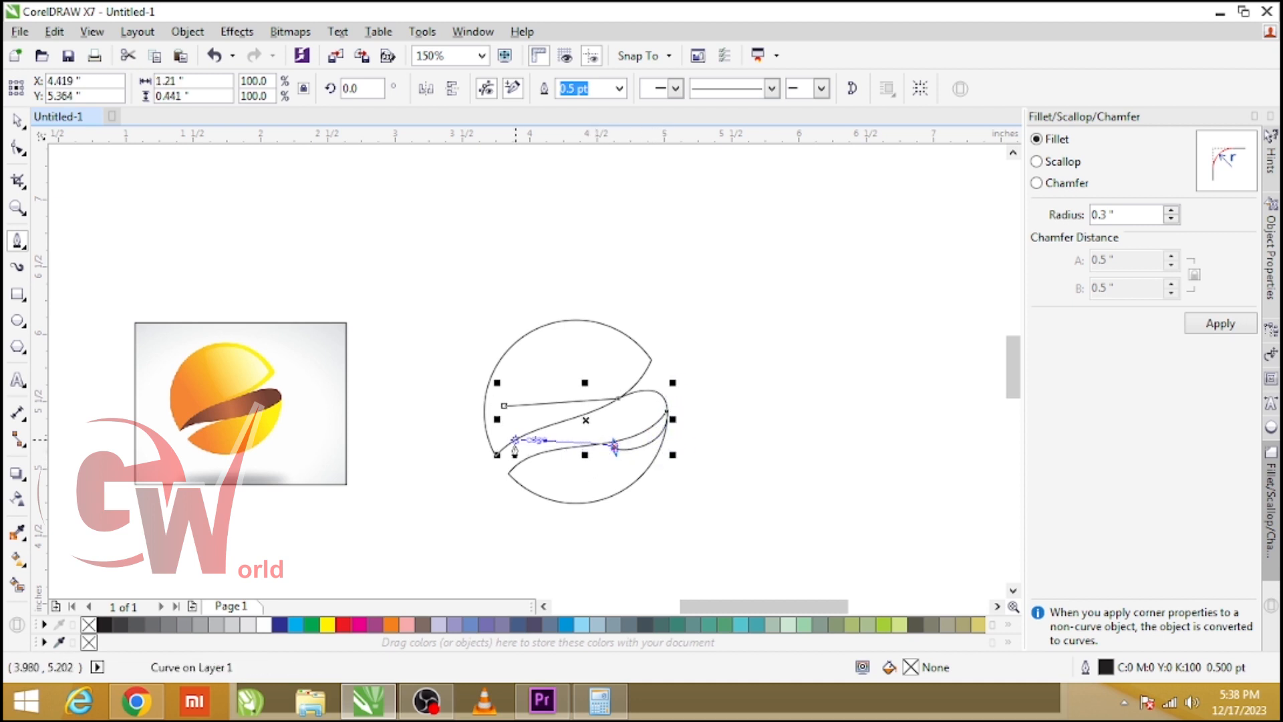
pyautogui.moveTo(497, 456); pyautogui.dragTo(471, 480)
# Undo the last two pen actions.
pyautogui.hotkey('ctrl', 'z')
pyautogui.hotkey('ctrl', 'z')
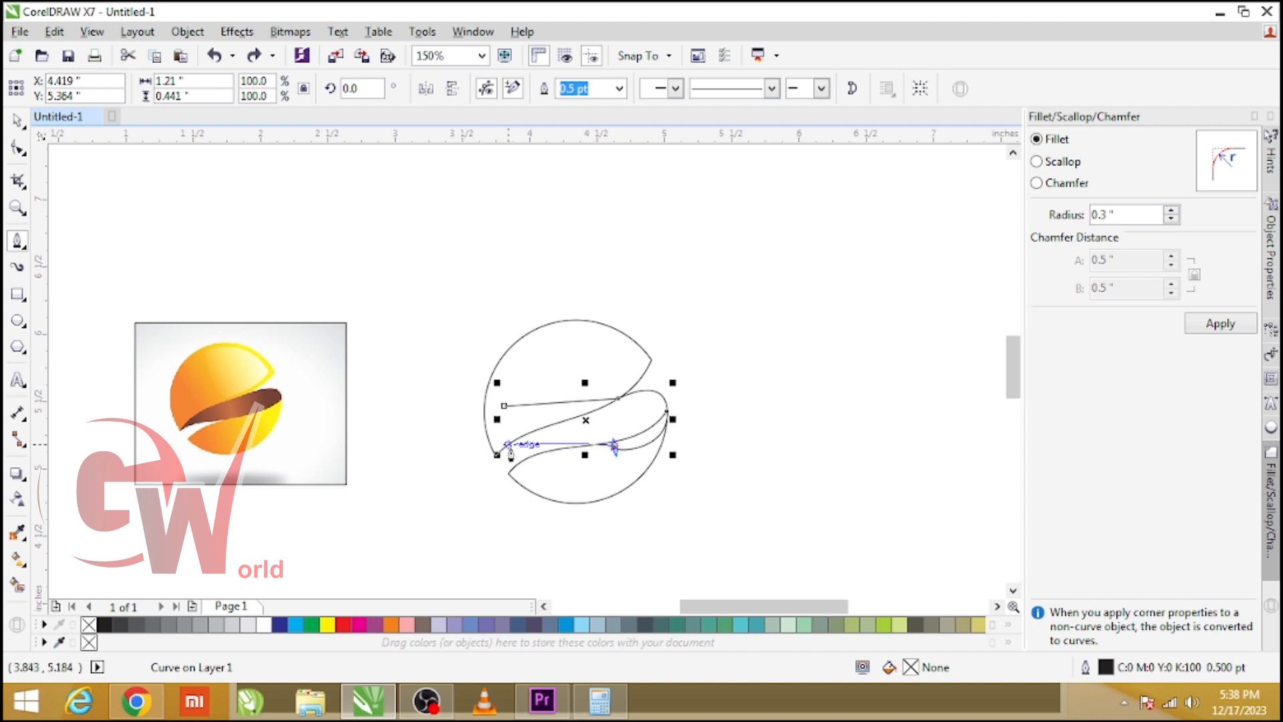
pyautogui.scroll(1, 516, 459)
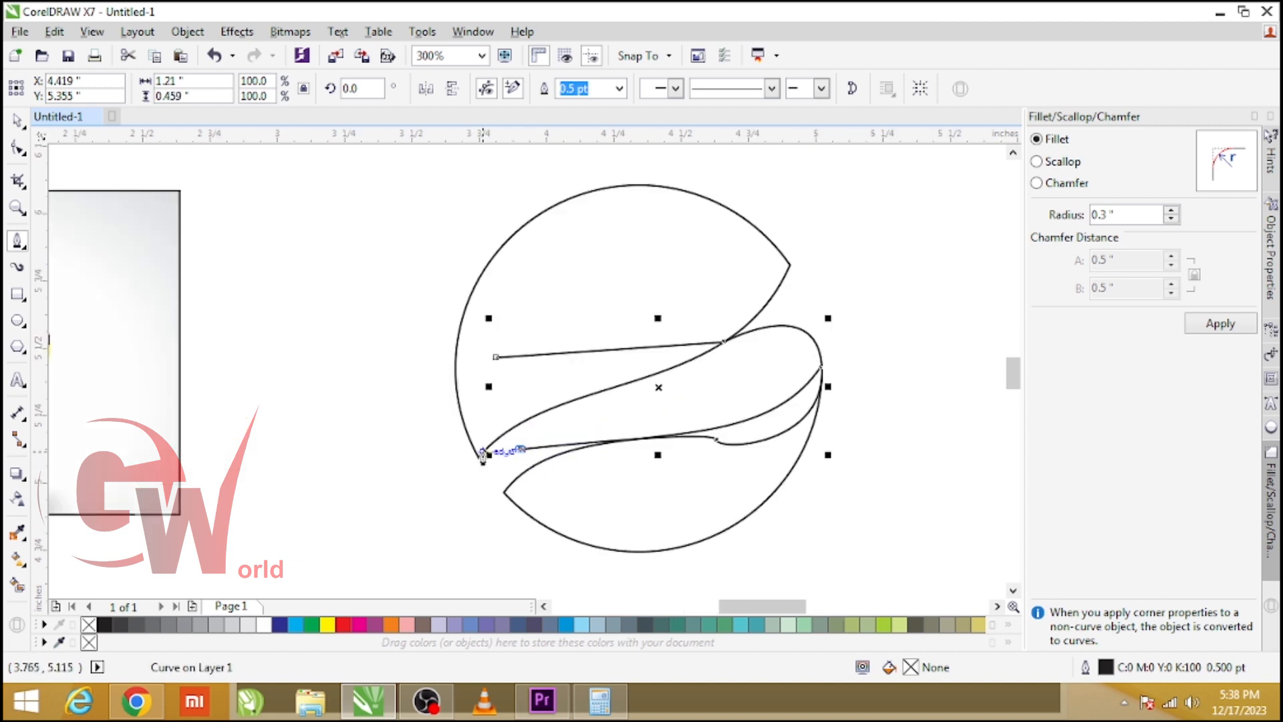
# Finish the Pen path down to the circle's lower-left point and back up to its starting node.
pyautogui.click(483, 458)
pyautogui.click(495, 356)
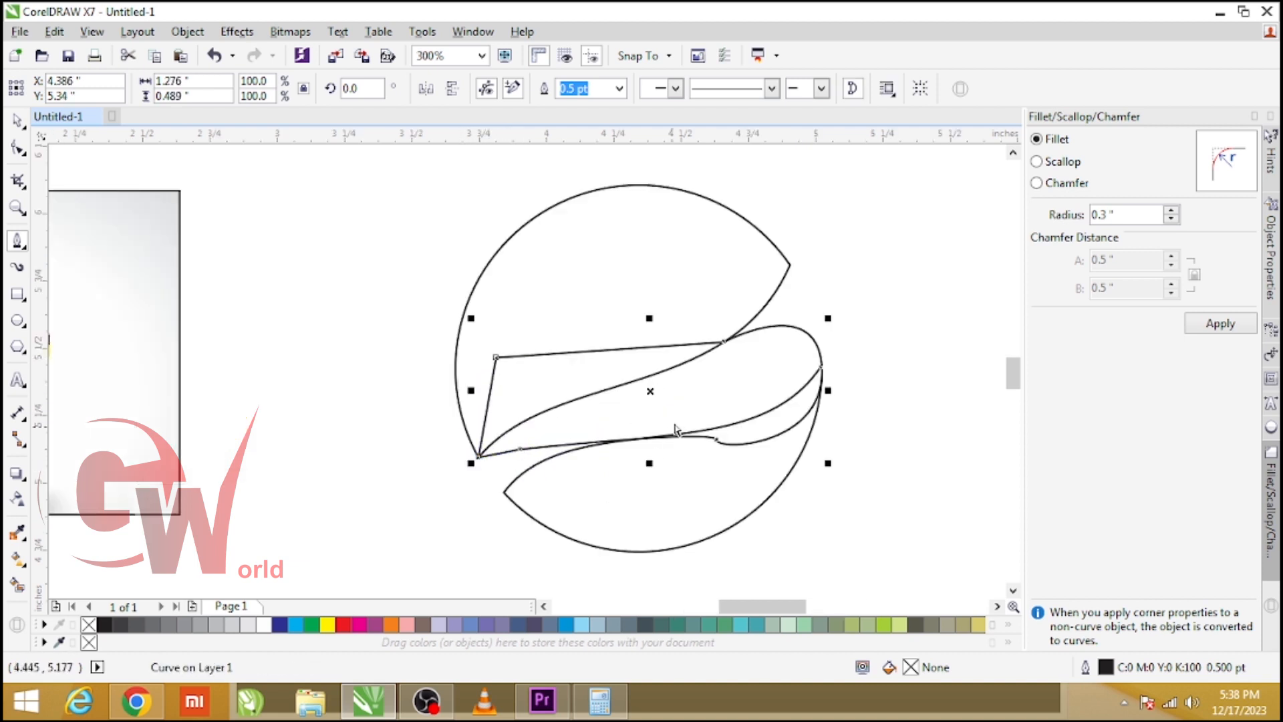
# Edit the new path's nodes, deleting the node on its lower curve near the right side.
pyautogui.press('F10')
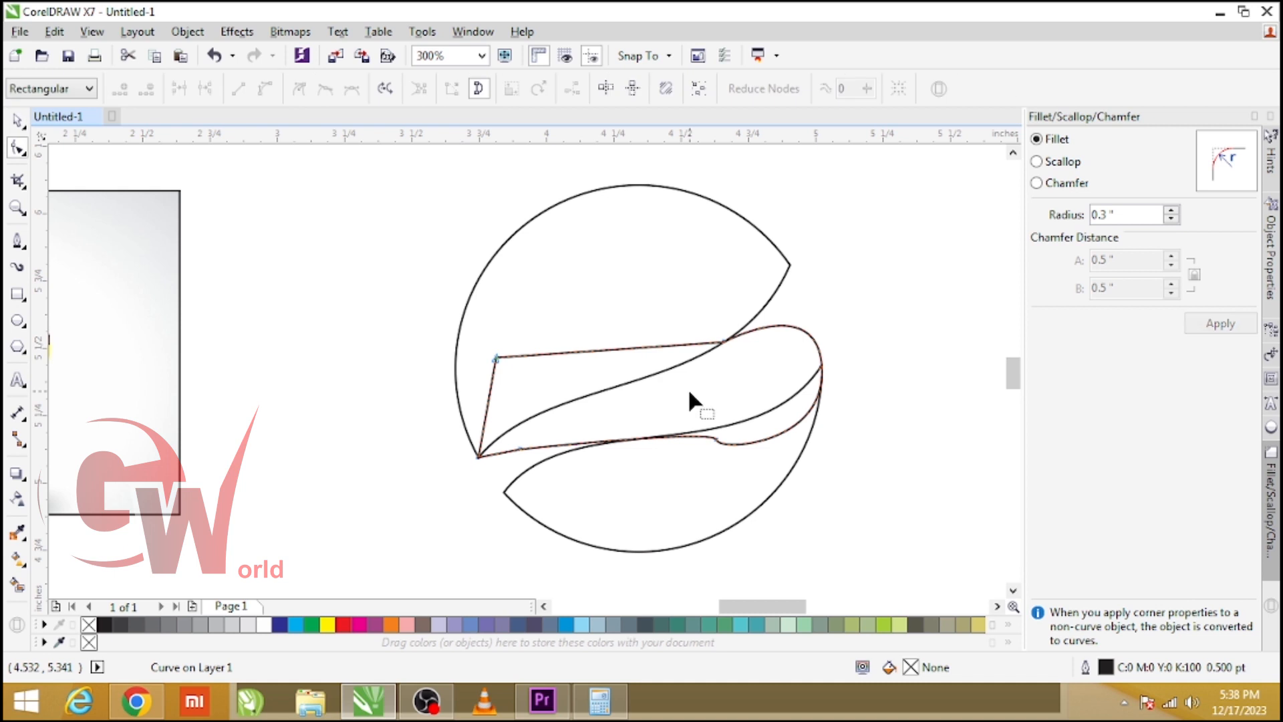
pyautogui.doubleClick(519, 448)
pyautogui.moveTo(439, 434); pyautogui.dragTo(546, 423)
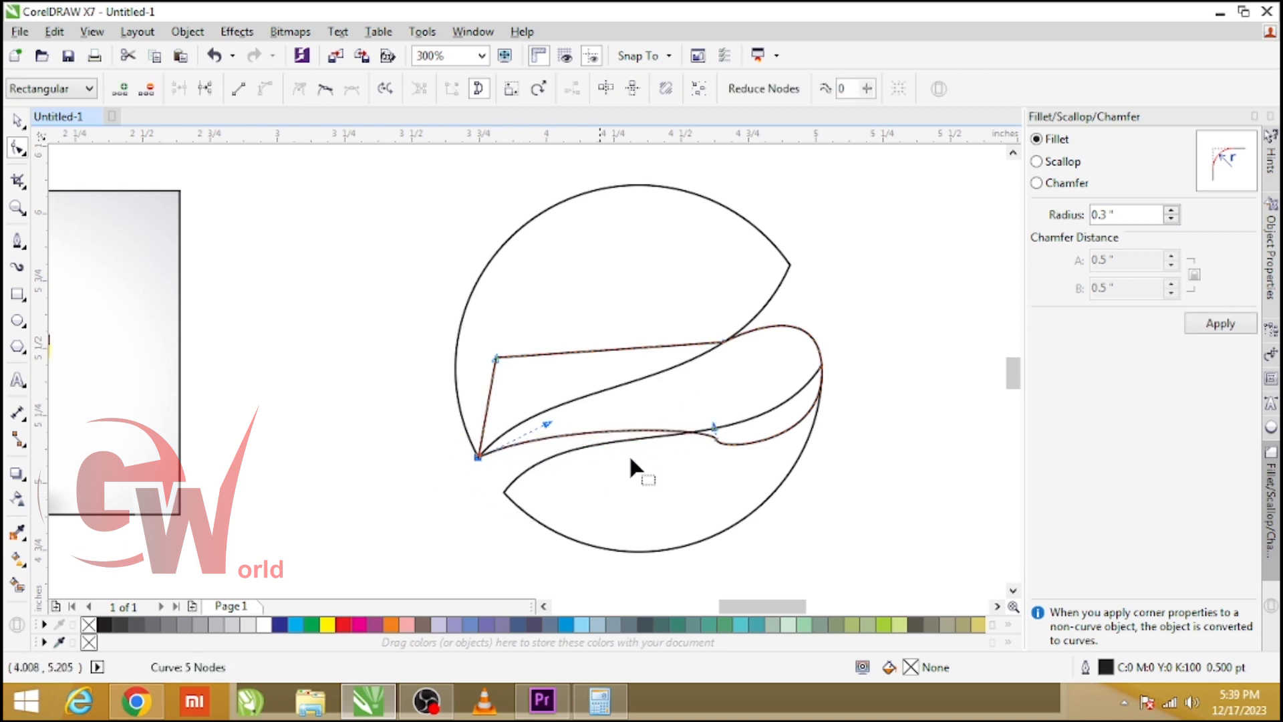
pyautogui.click(713, 431)
pyautogui.press('Delete')
pyautogui.click(824, 366)
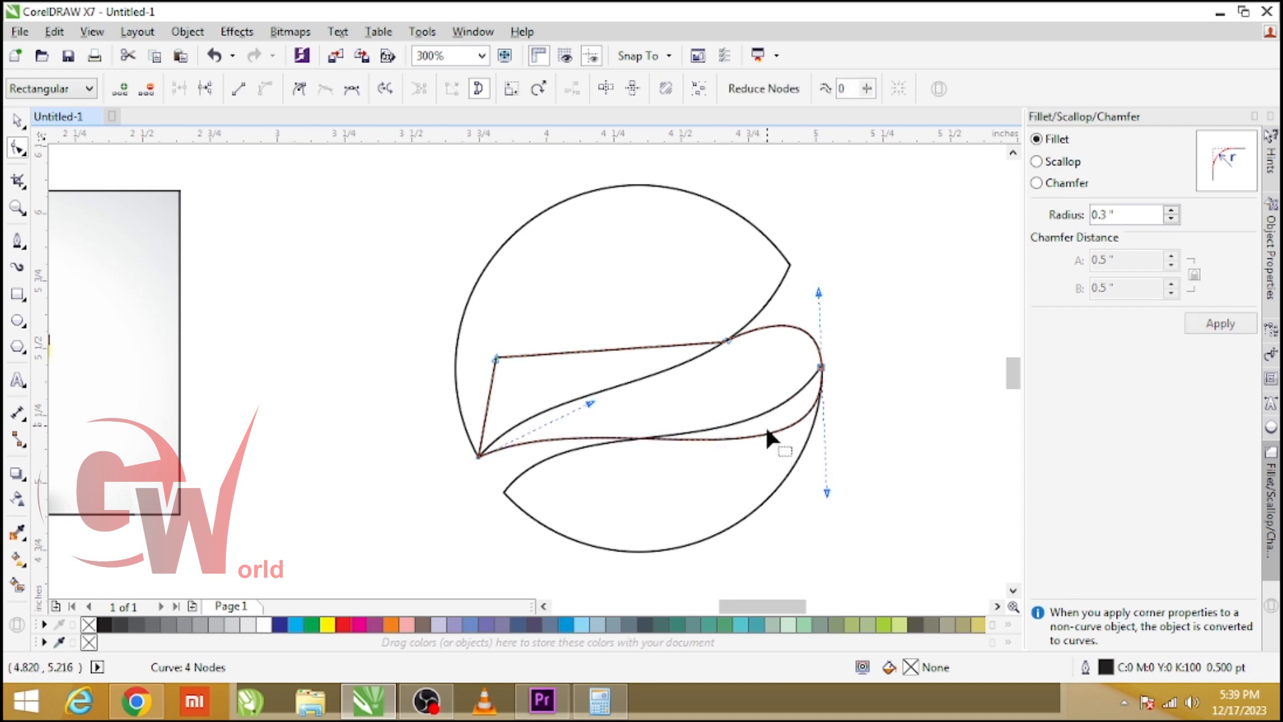
# Move the path's upper-right node slightly left along the top edge of the gap.
pyautogui.scroll(-2, 688, 460)
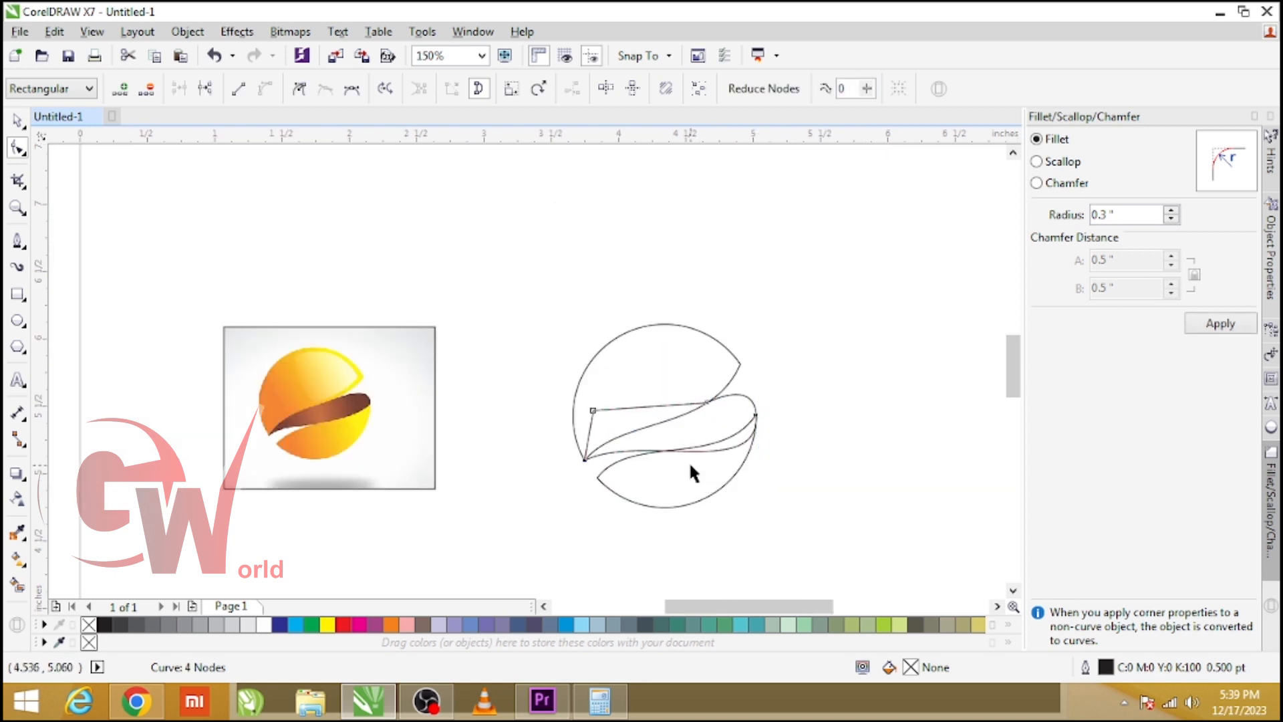
pyautogui.press('space')
pyautogui.scroll(2, 694, 438)
pyautogui.scroll(-2, 694, 437)
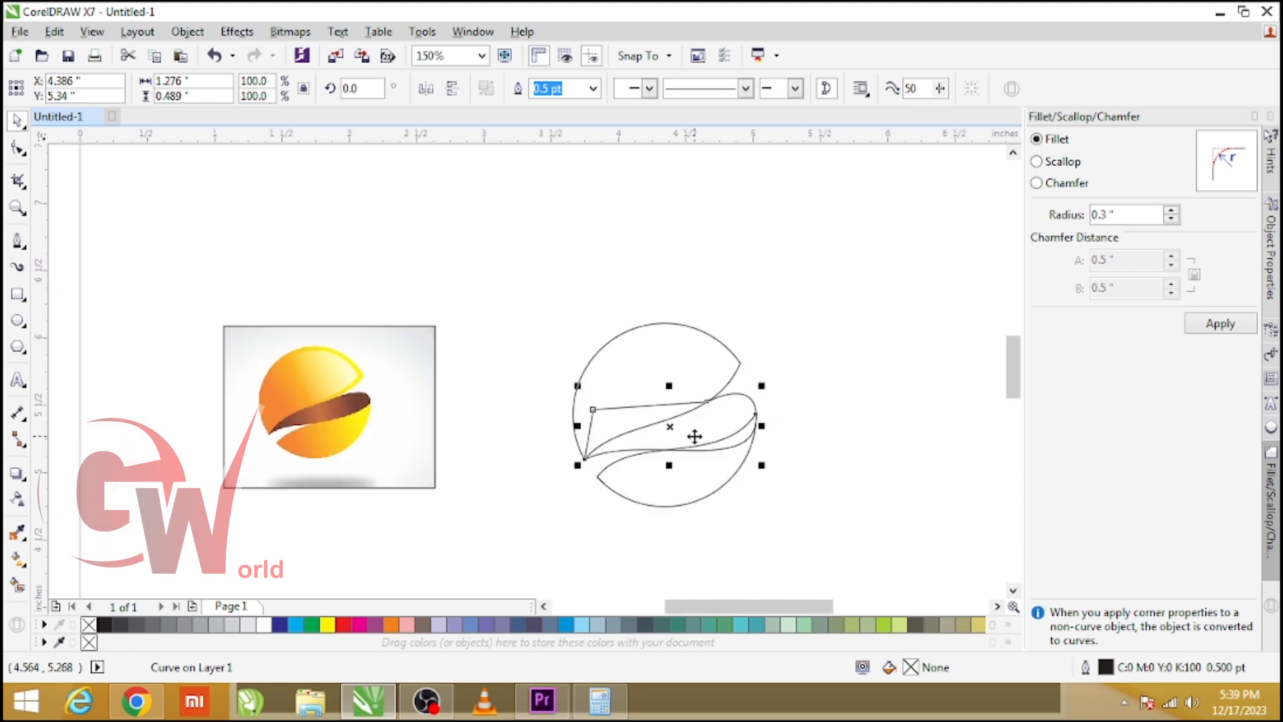
pyautogui.press('F10')
pyautogui.scroll(2, 719, 413)
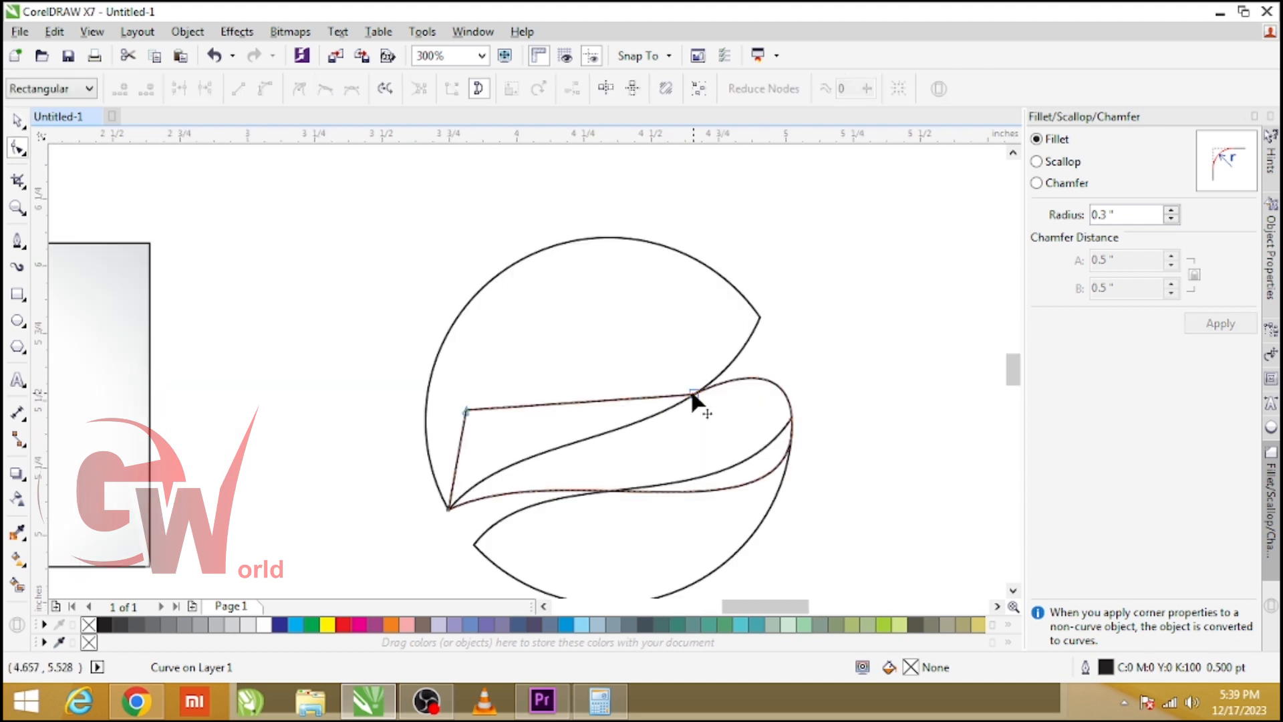
pyautogui.moveTo(693, 399); pyautogui.dragTo(667, 405)
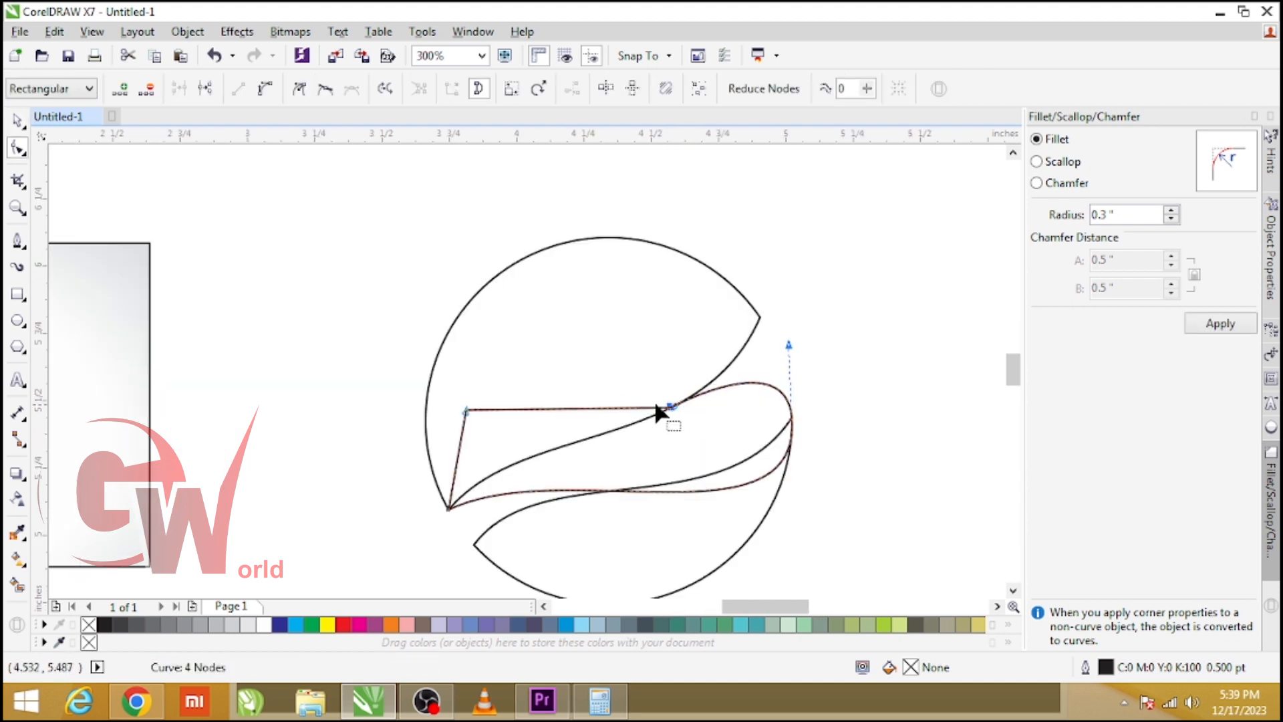
pyautogui.press('space')
pyautogui.scroll(-2, 711, 371)
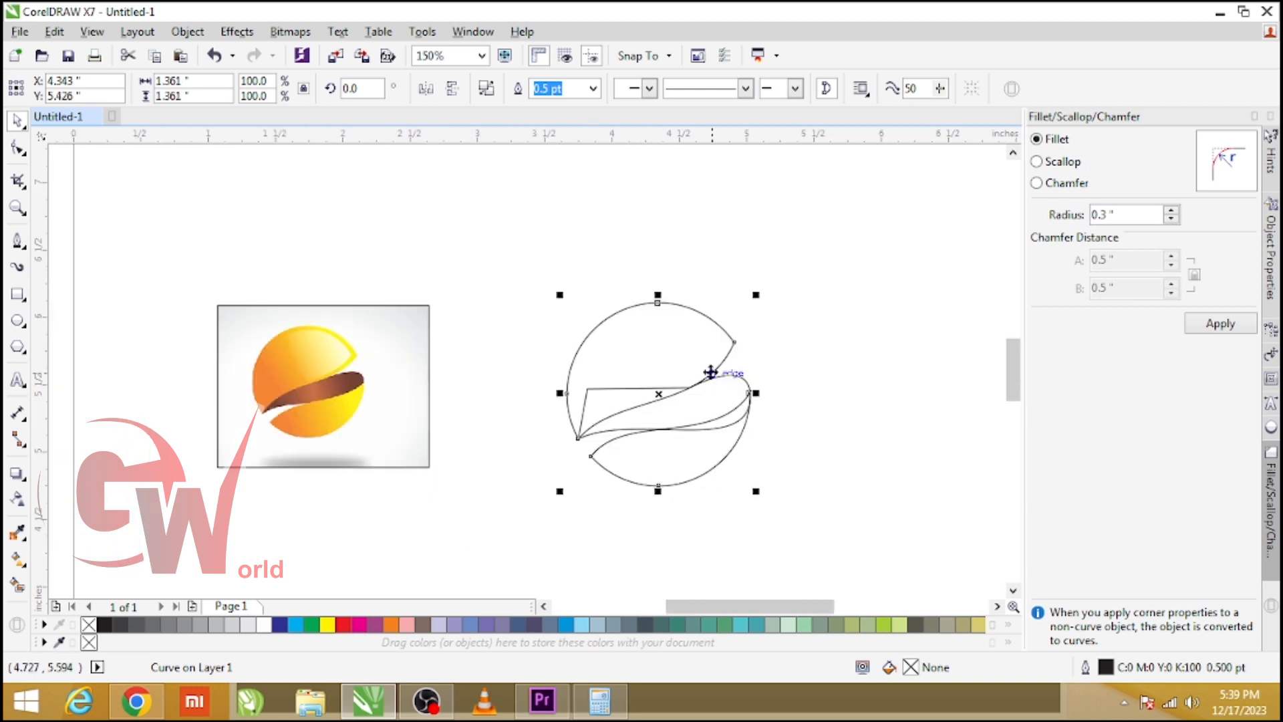
# Break apart the trimmed circle into its separate pieces.
pyautogui.click(486, 89)
pyautogui.click(479, 338)
pyautogui.click(711, 349)
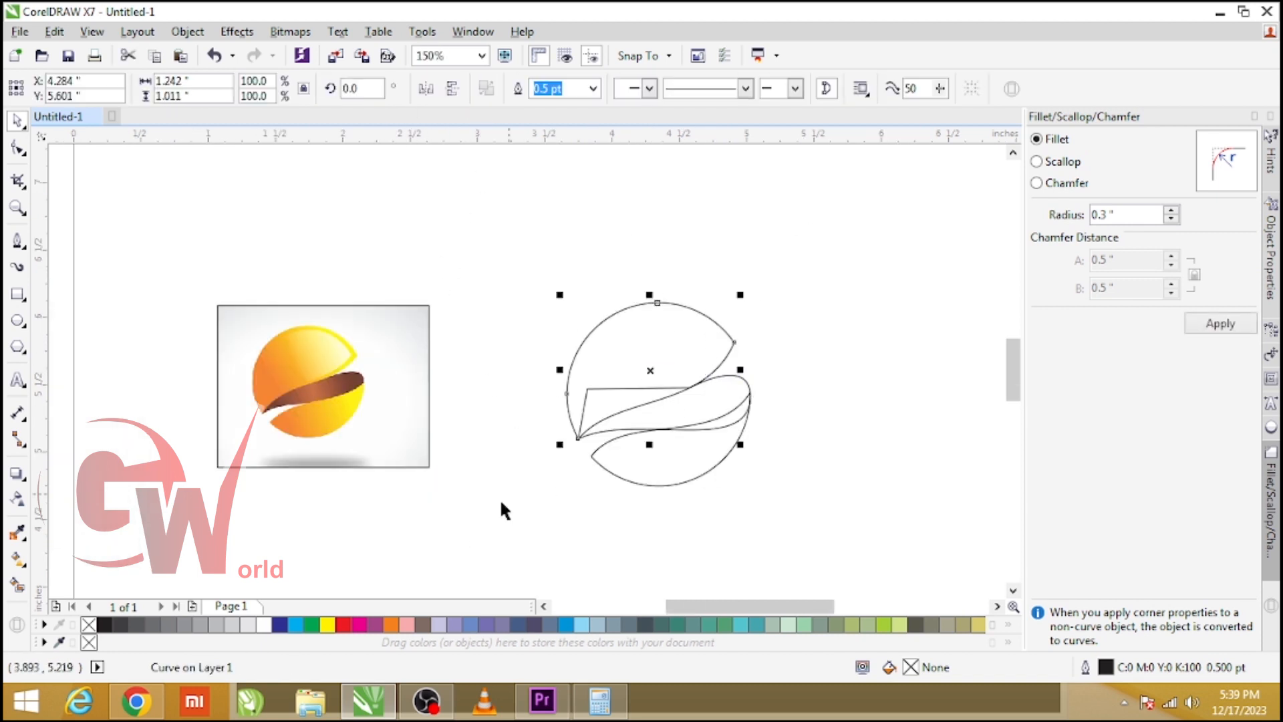
# Fill the upper circle piece with a diagonal linear gradient from orange to yellow and adjust its handles.
pyautogui.click(343, 624)
pyautogui.press('g')
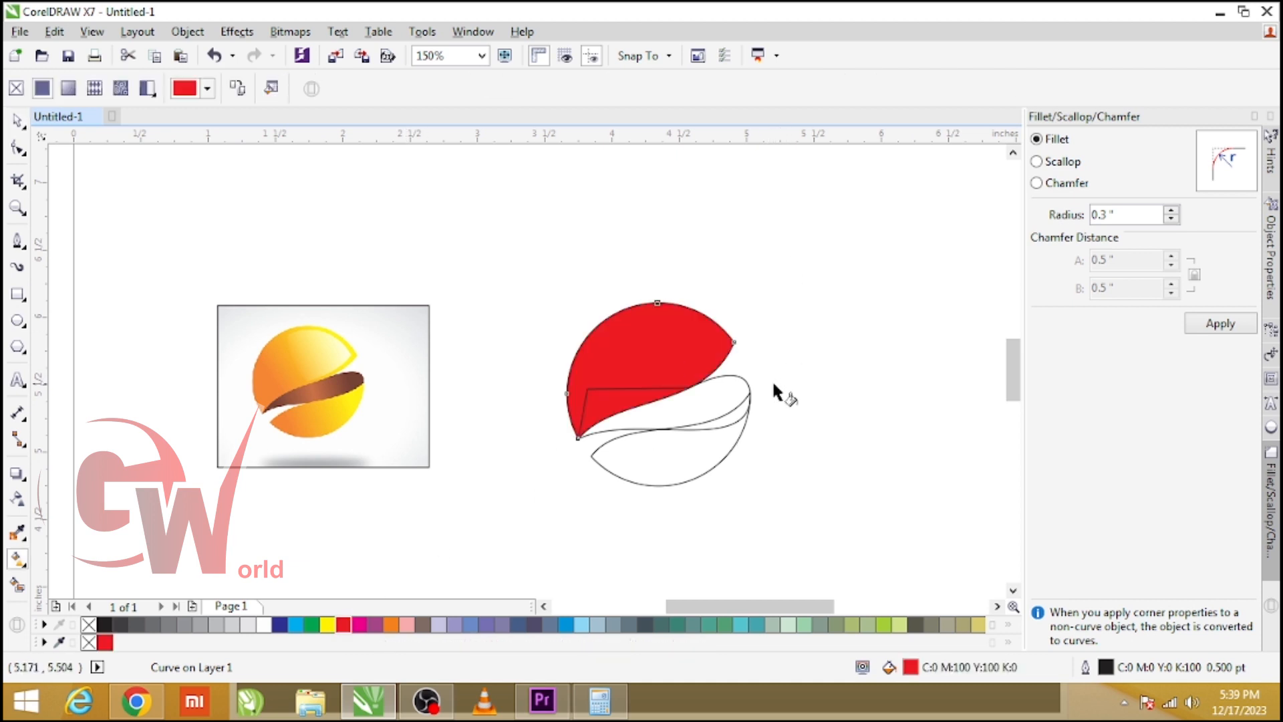
pyautogui.moveTo(759, 257); pyautogui.dragTo(545, 435)
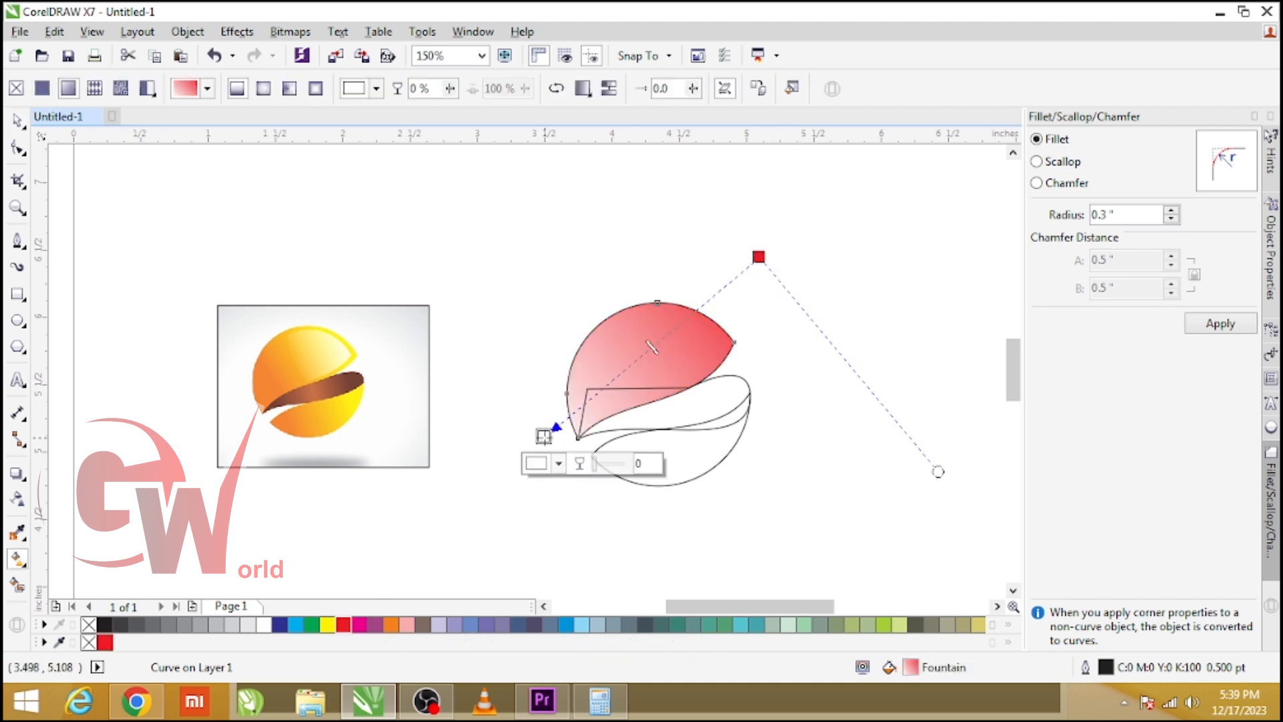
pyautogui.click(394, 624)
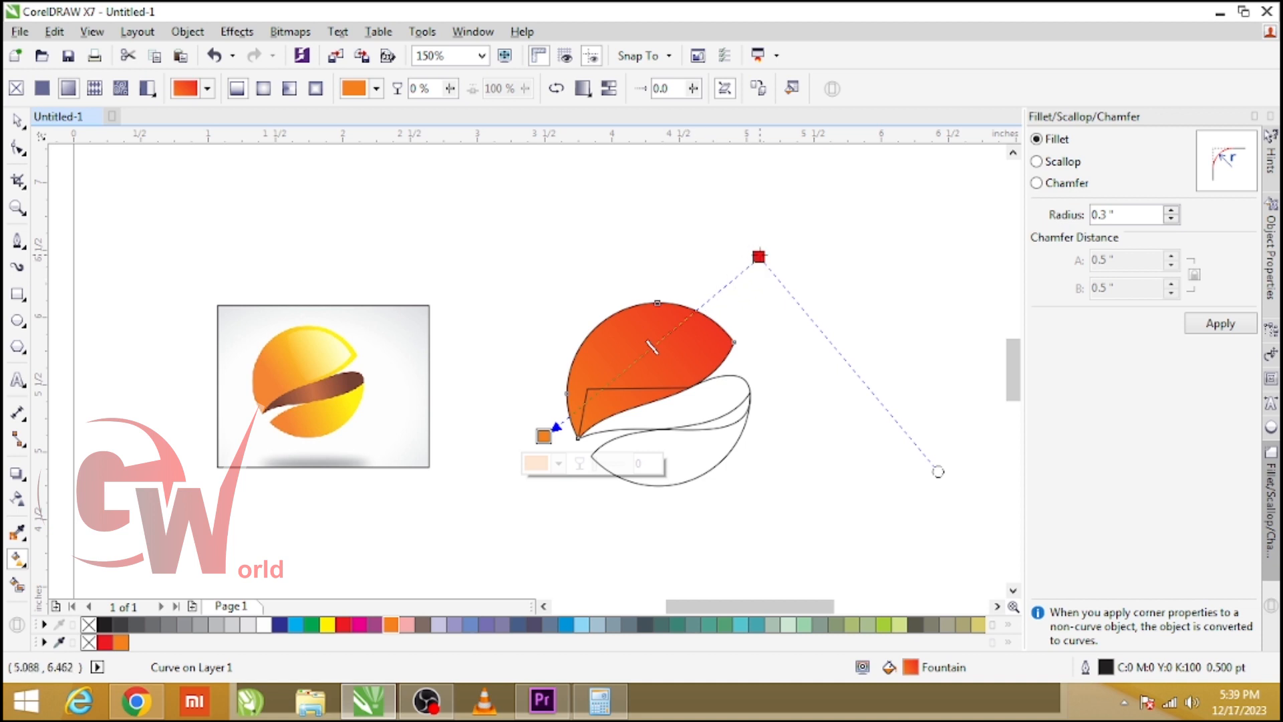
pyautogui.click(758, 257)
pyautogui.click(324, 625)
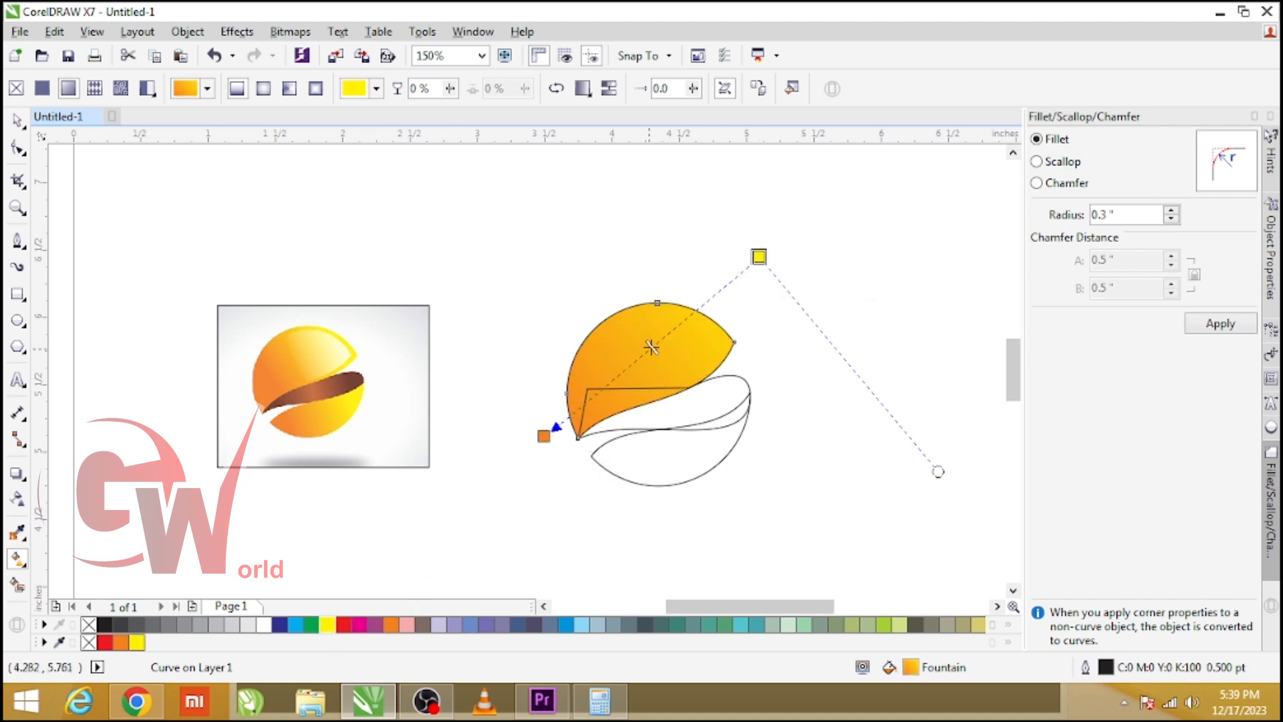
pyautogui.moveTo(760, 258); pyautogui.dragTo(713, 320)
pyautogui.moveTo(546, 435); pyautogui.dragTo(580, 425)
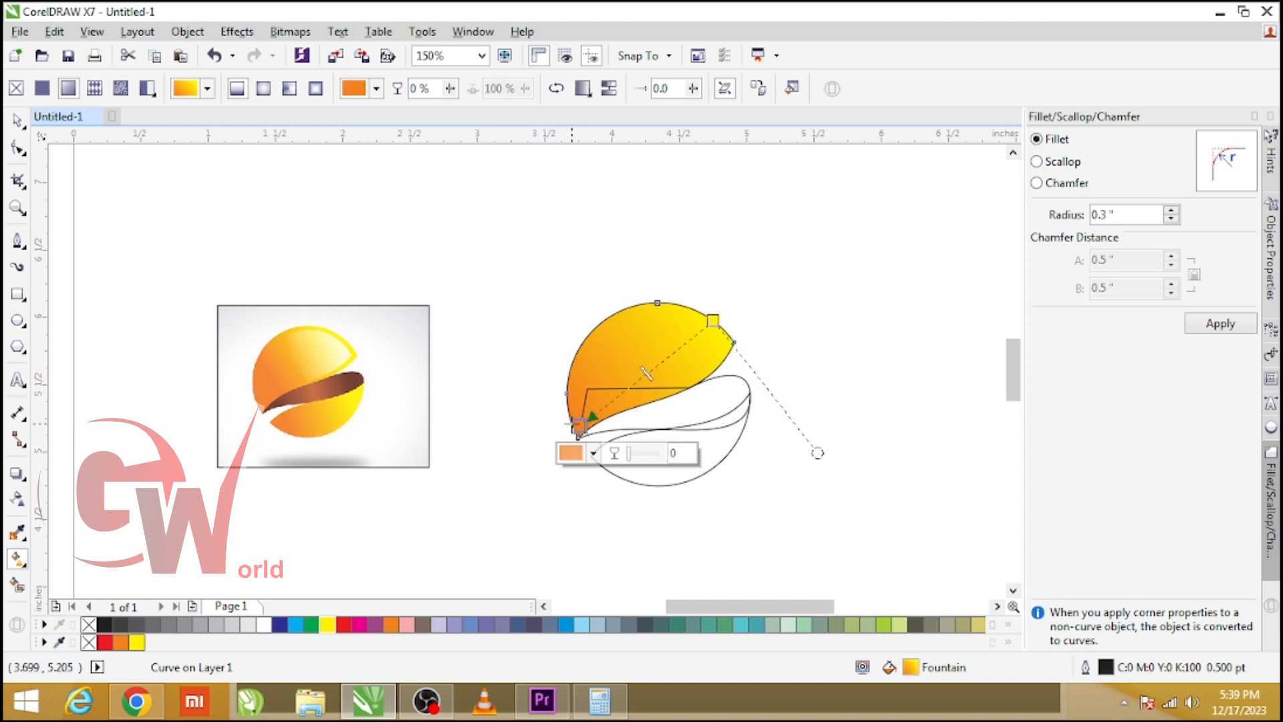
pyautogui.press('space')
# Copy the gradient fill onto the lower circle piece and remove the outlines of both pieces.
pyautogui.moveTo(651, 343); pyautogui.dragTo(675, 452)
pyautogui.click(679, 455)
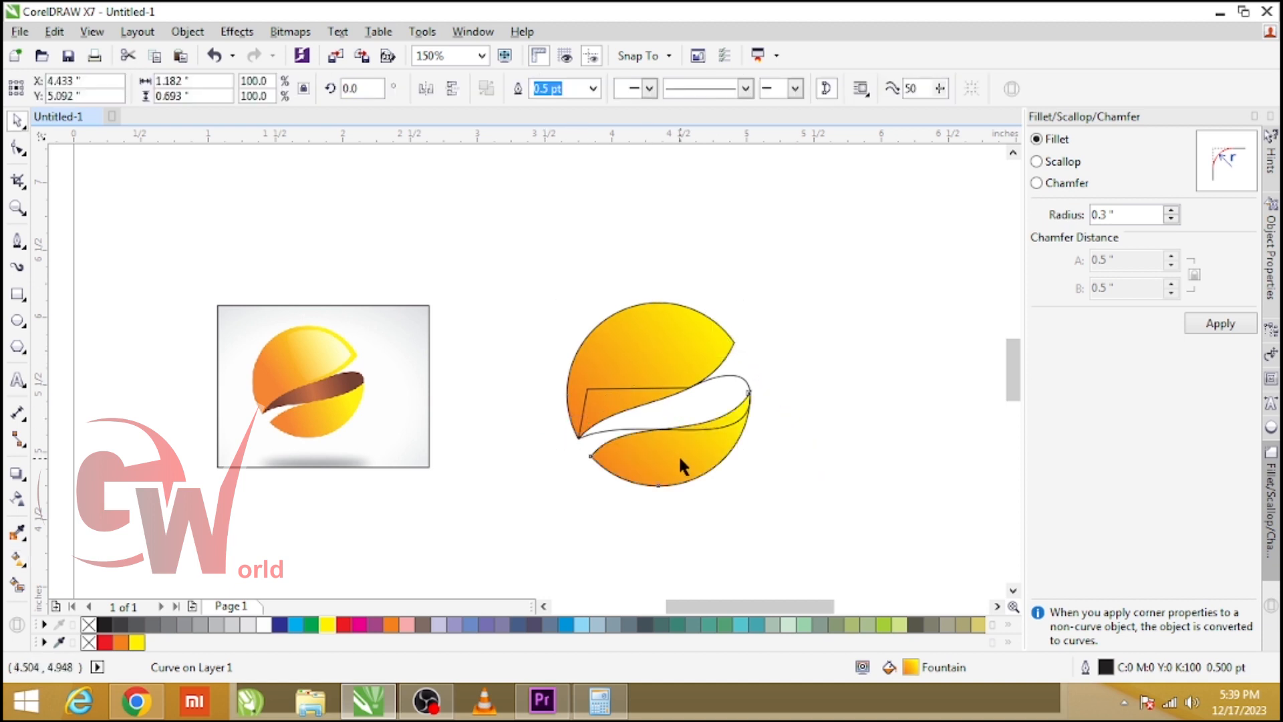
pyautogui.keyDown('shift'); pyautogui.click(661, 326); pyautogui.keyUp('shift')
pyautogui.hotkey('alt', 'x')
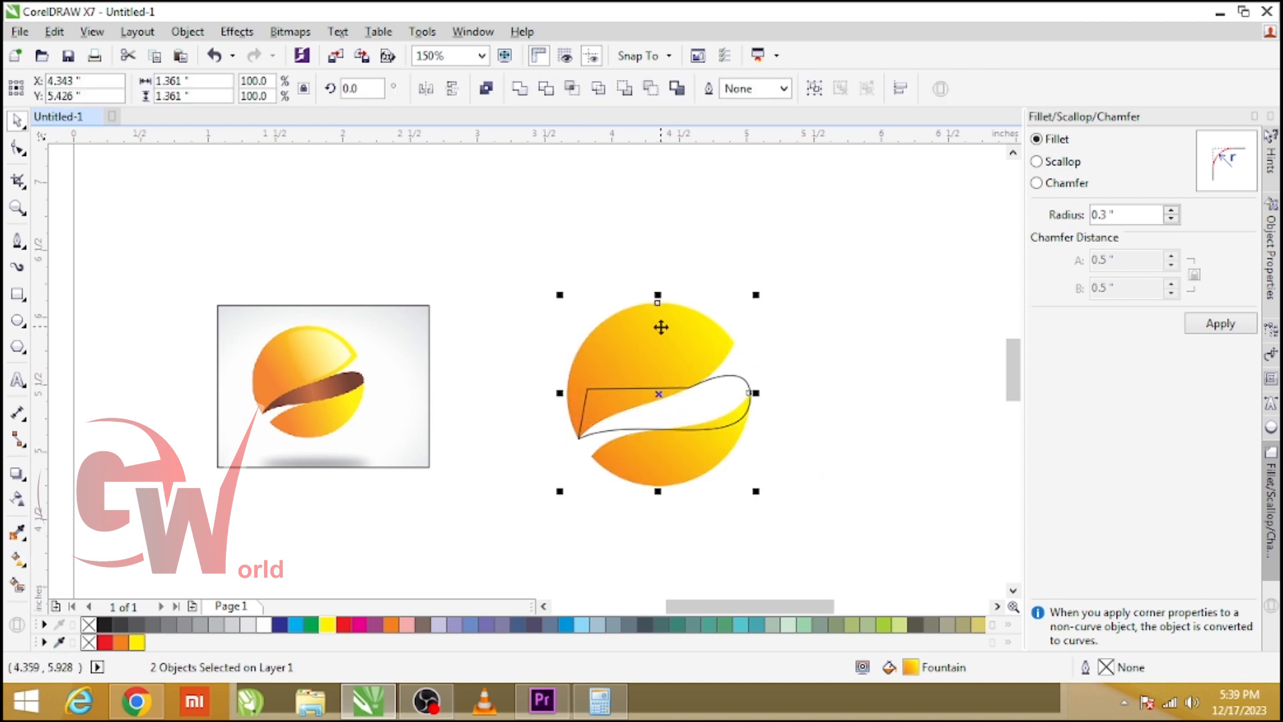
# Give the band shape a horizontal linear gradient with a dark brown start color.
pyautogui.click(724, 400)
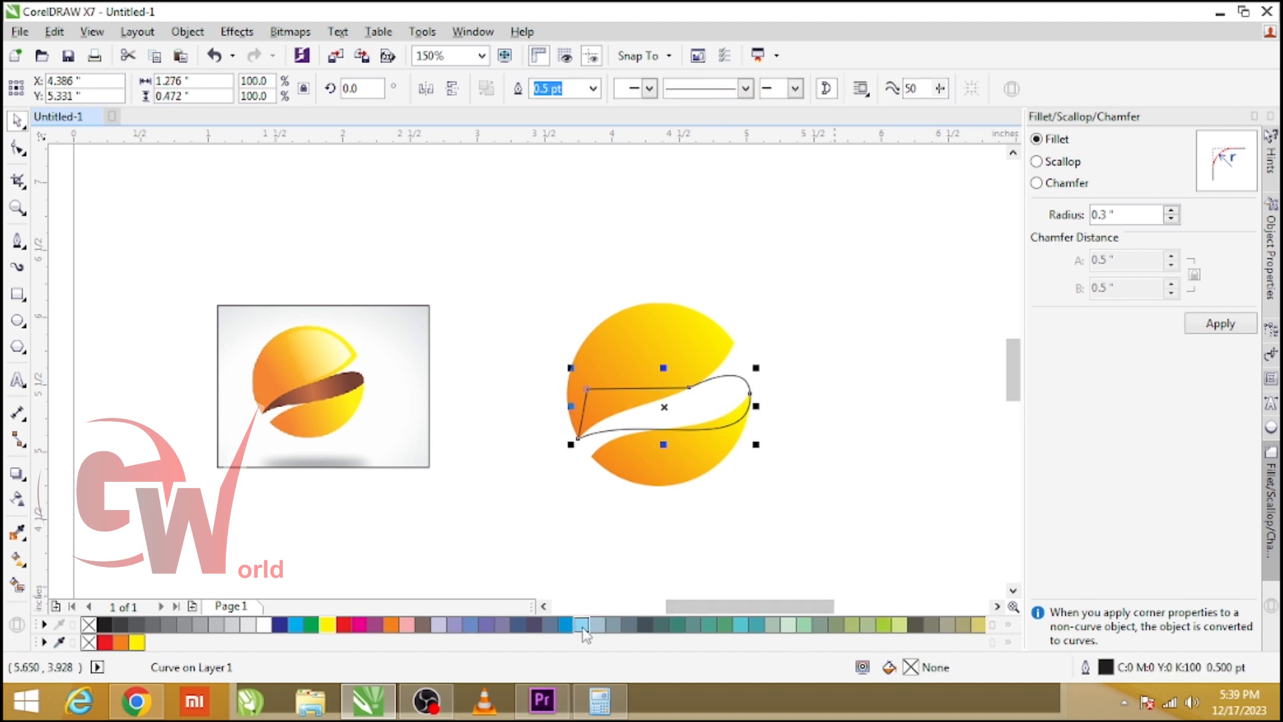
pyautogui.click(345, 627)
pyautogui.press('g')
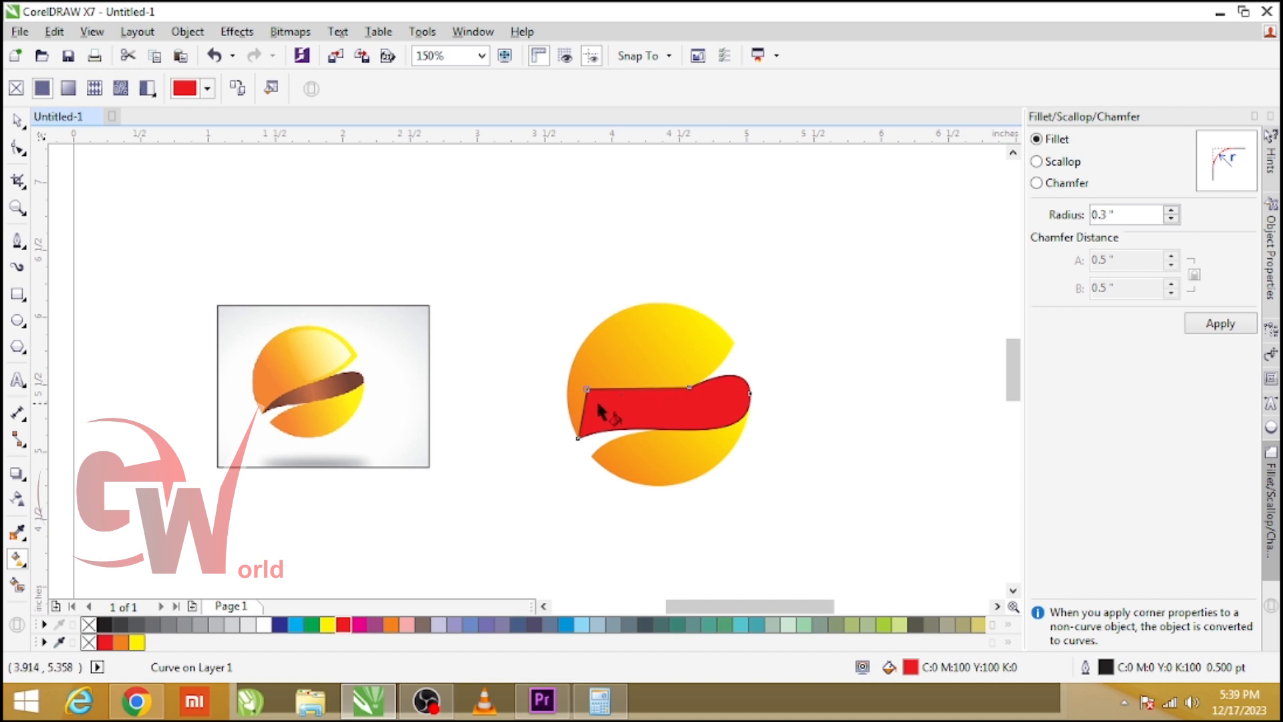
pyautogui.moveTo(597, 403); pyautogui.dragTo(759, 401)
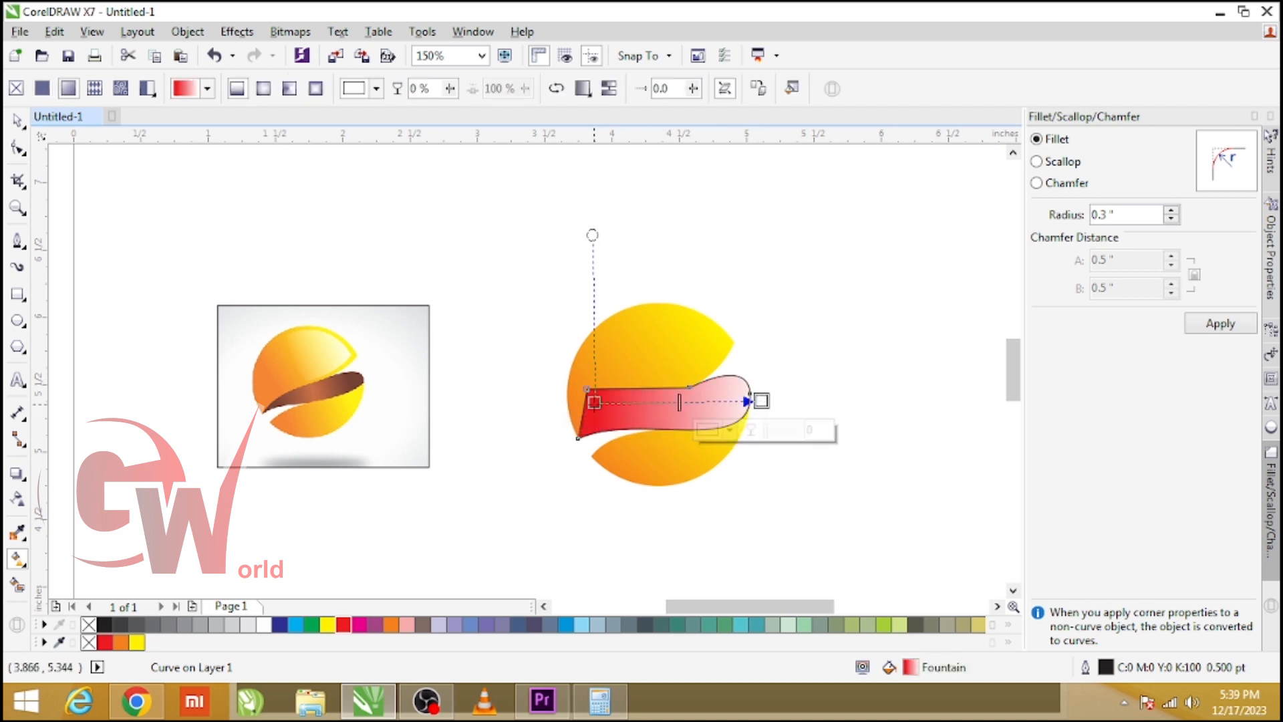
pyautogui.click(594, 402)
pyautogui.click(563, 431)
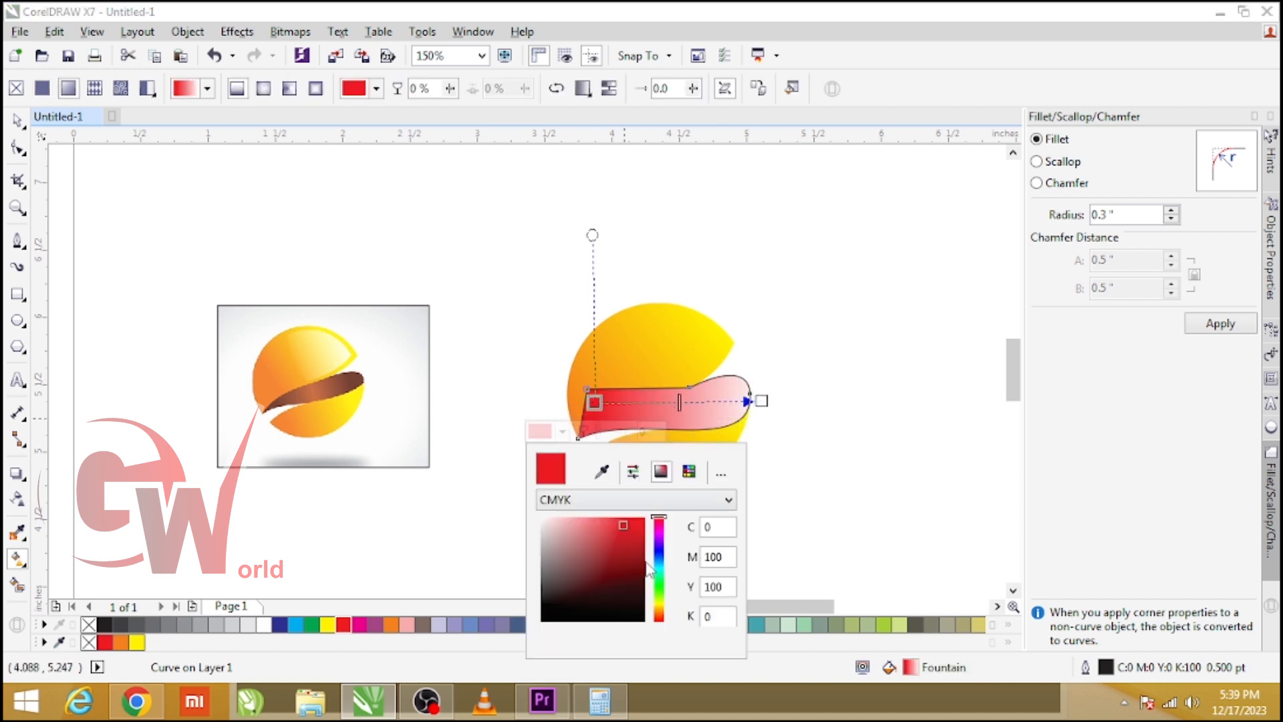
pyautogui.click(660, 609)
pyautogui.moveTo(611, 578); pyautogui.dragTo(659, 615)
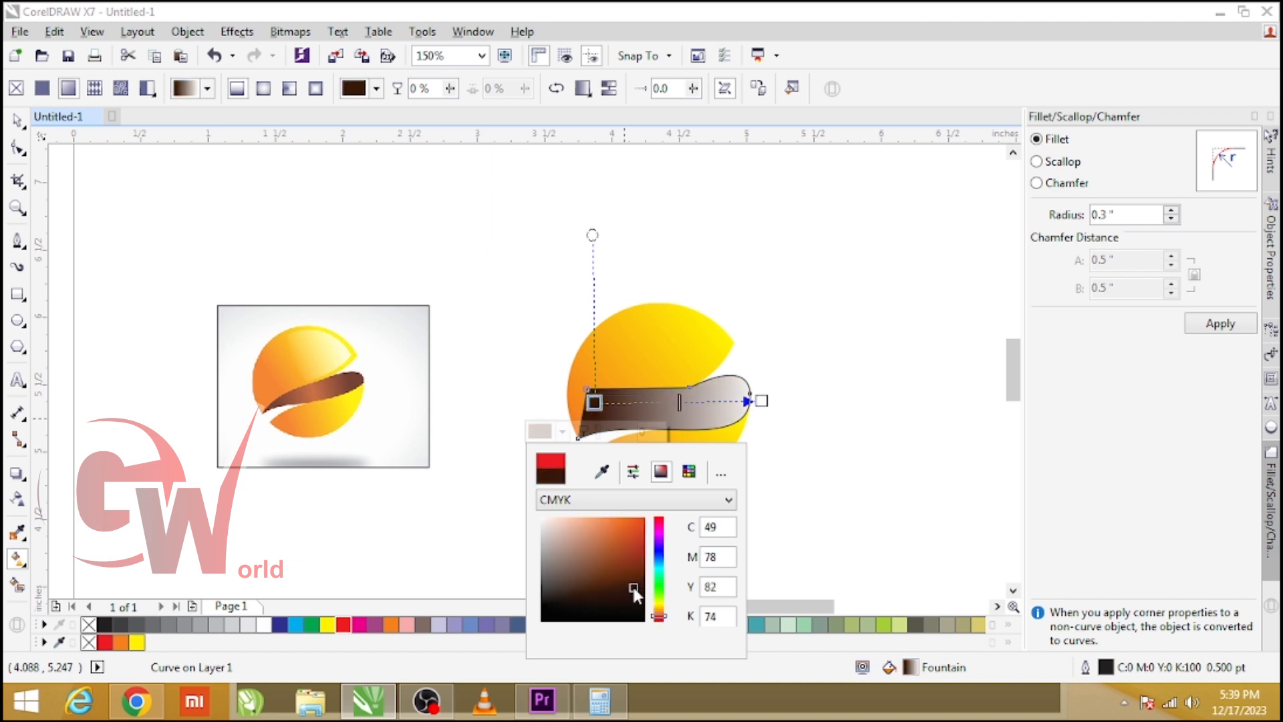
# Set the band gradient's end color to a dark brown.
pyautogui.click(765, 401)
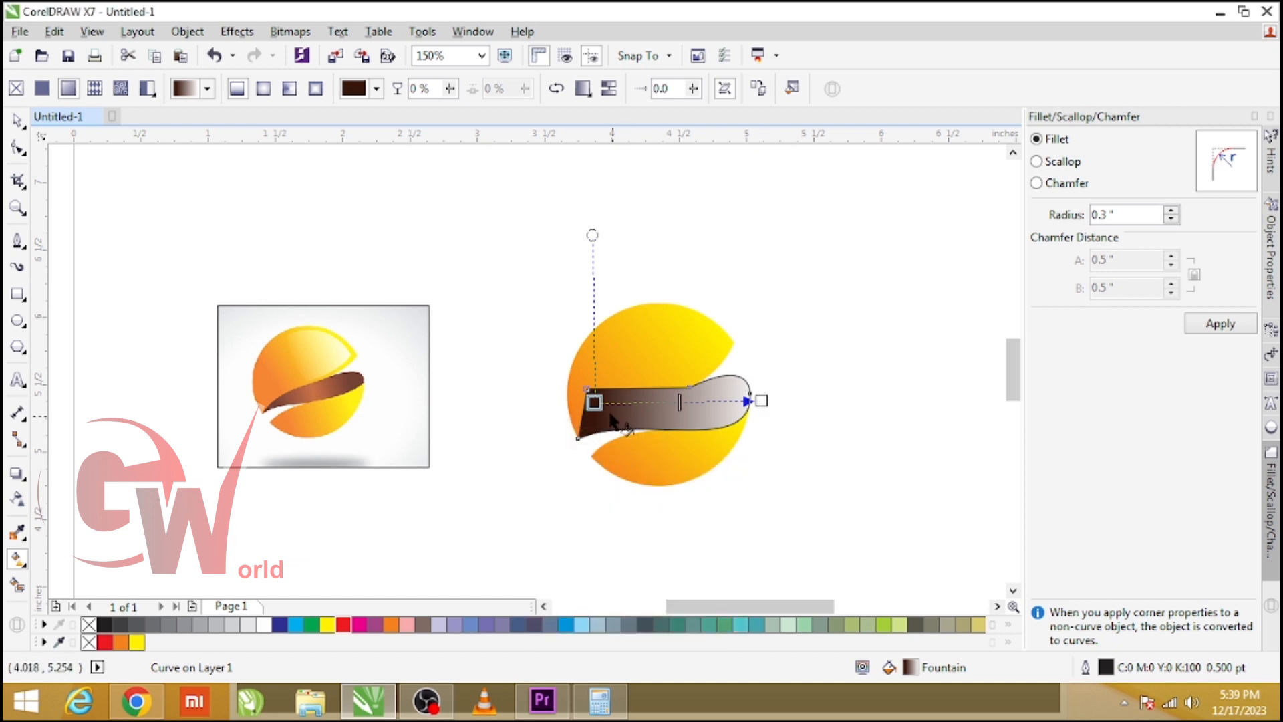
pyautogui.click(755, 400)
pyautogui.click(750, 401)
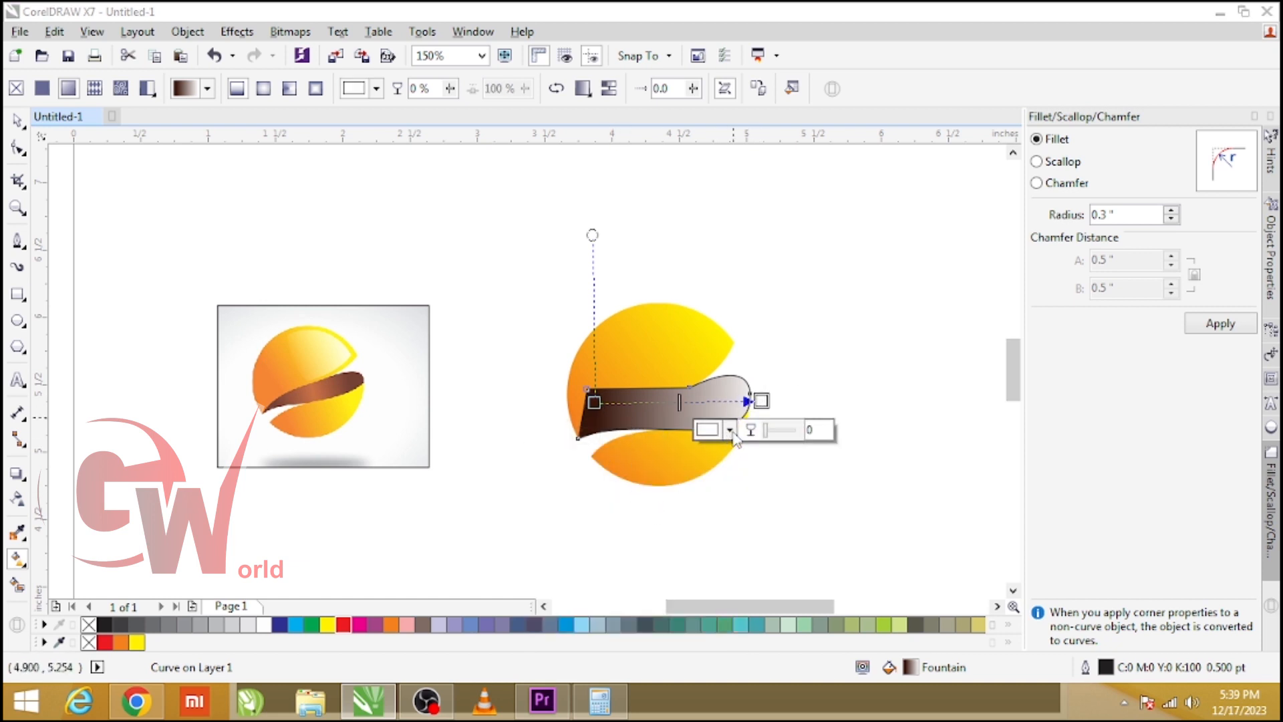
pyautogui.click(730, 429)
pyautogui.click(781, 593)
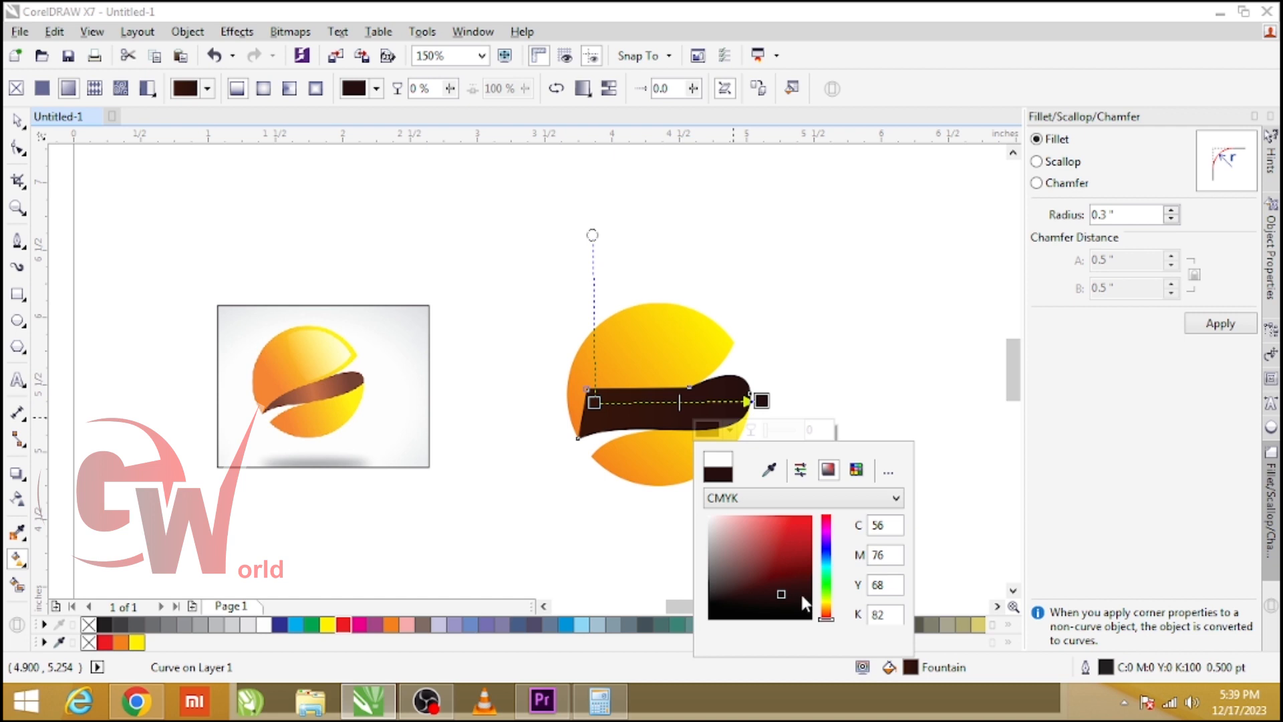
pyautogui.click(786, 588)
pyautogui.click(828, 614)
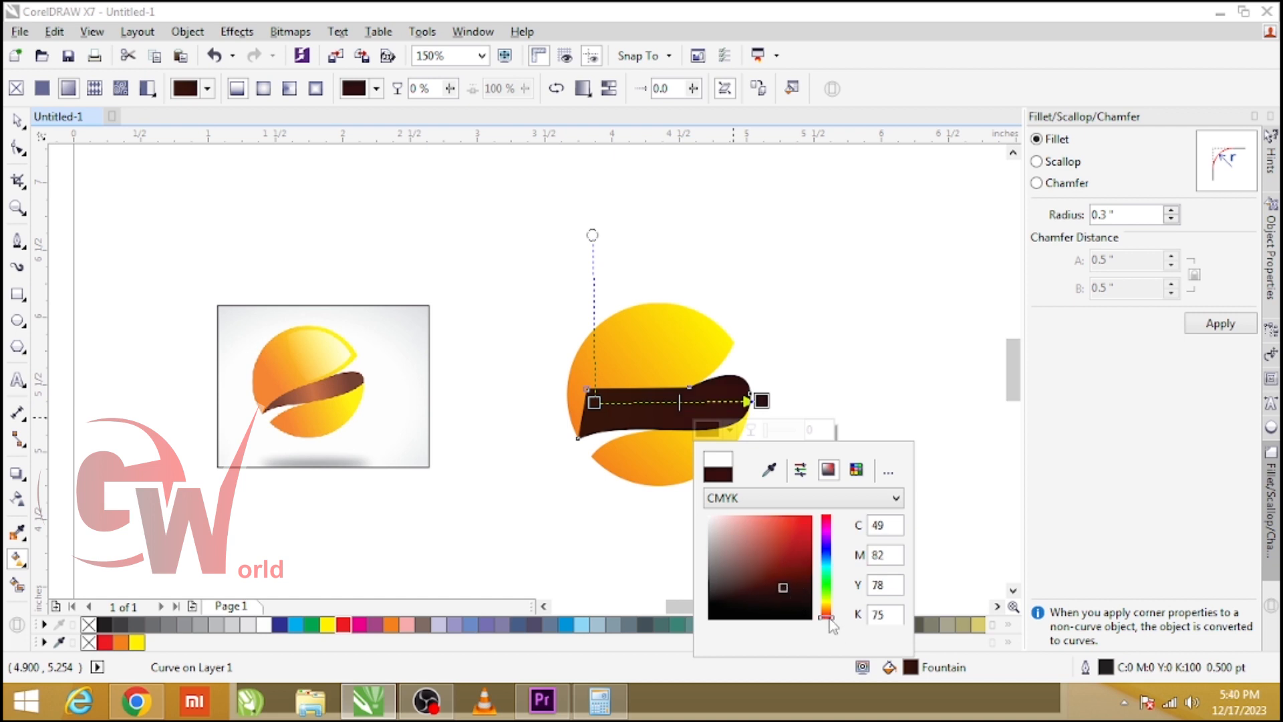
pyautogui.click(828, 610)
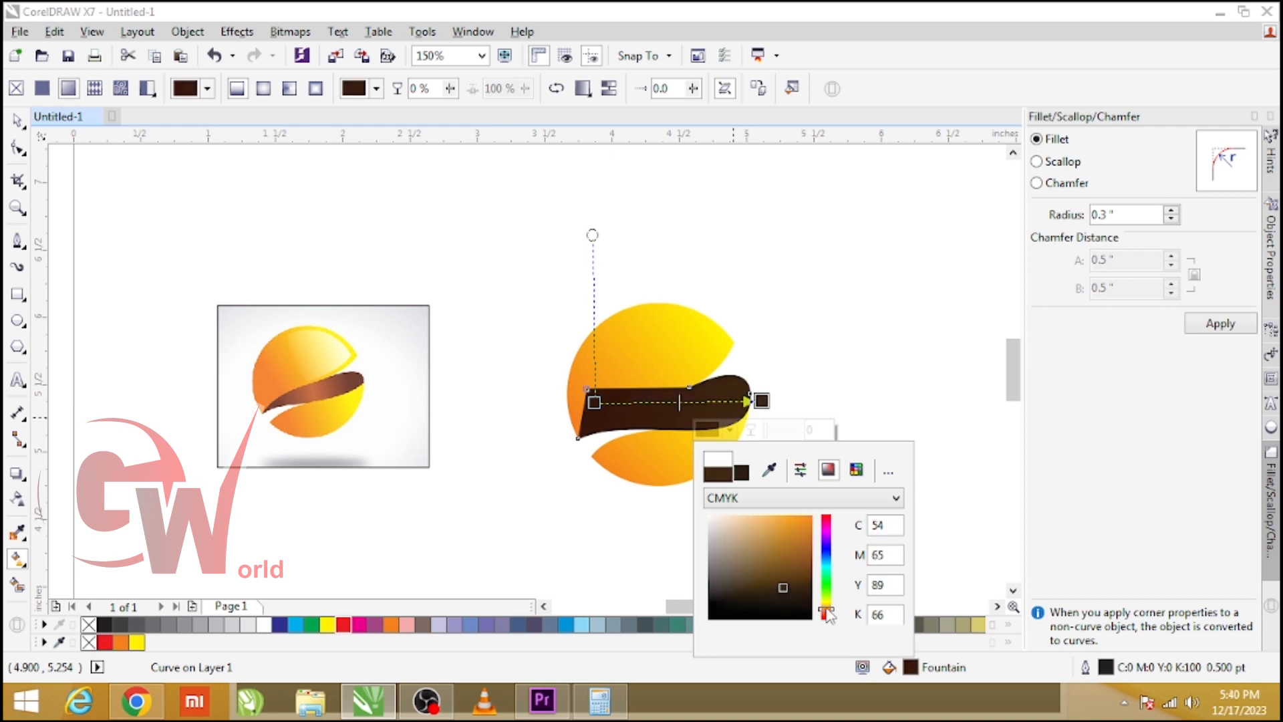
pyautogui.click(786, 582)
# Add a middle gradient stop to the band colored #853D05.
pyautogui.click(667, 403)
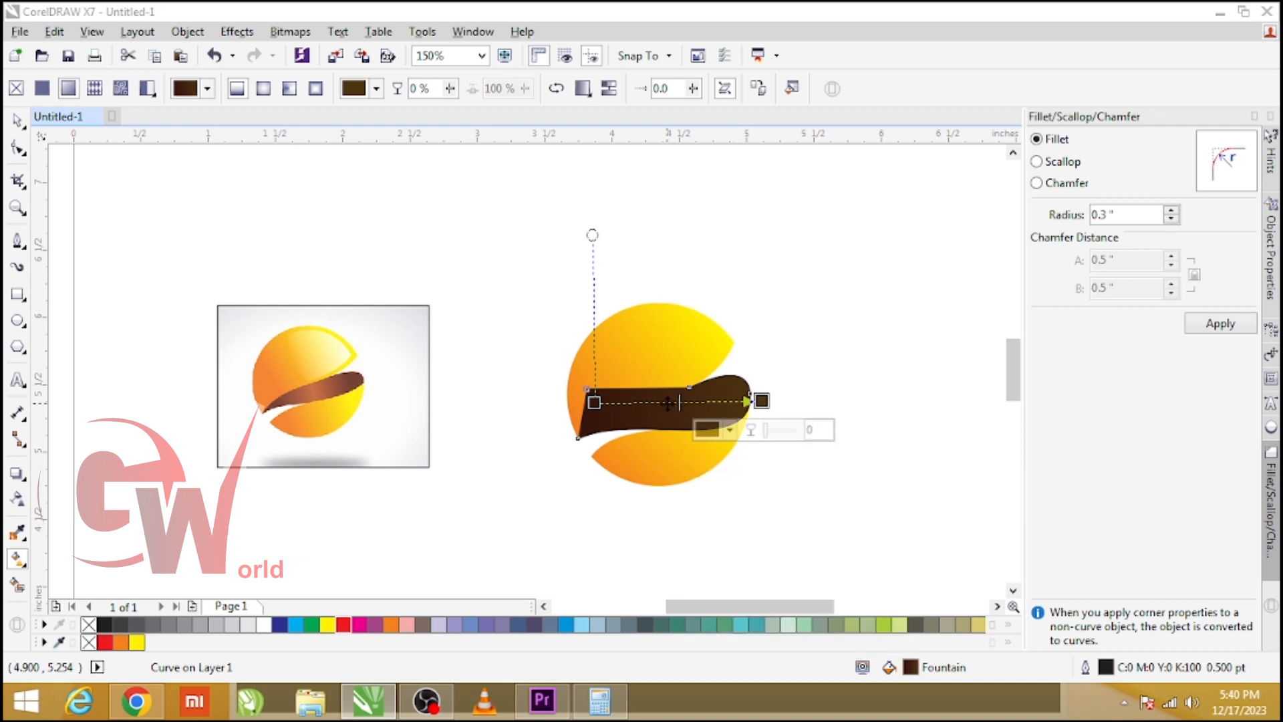
pyautogui.doubleClick(667, 401)
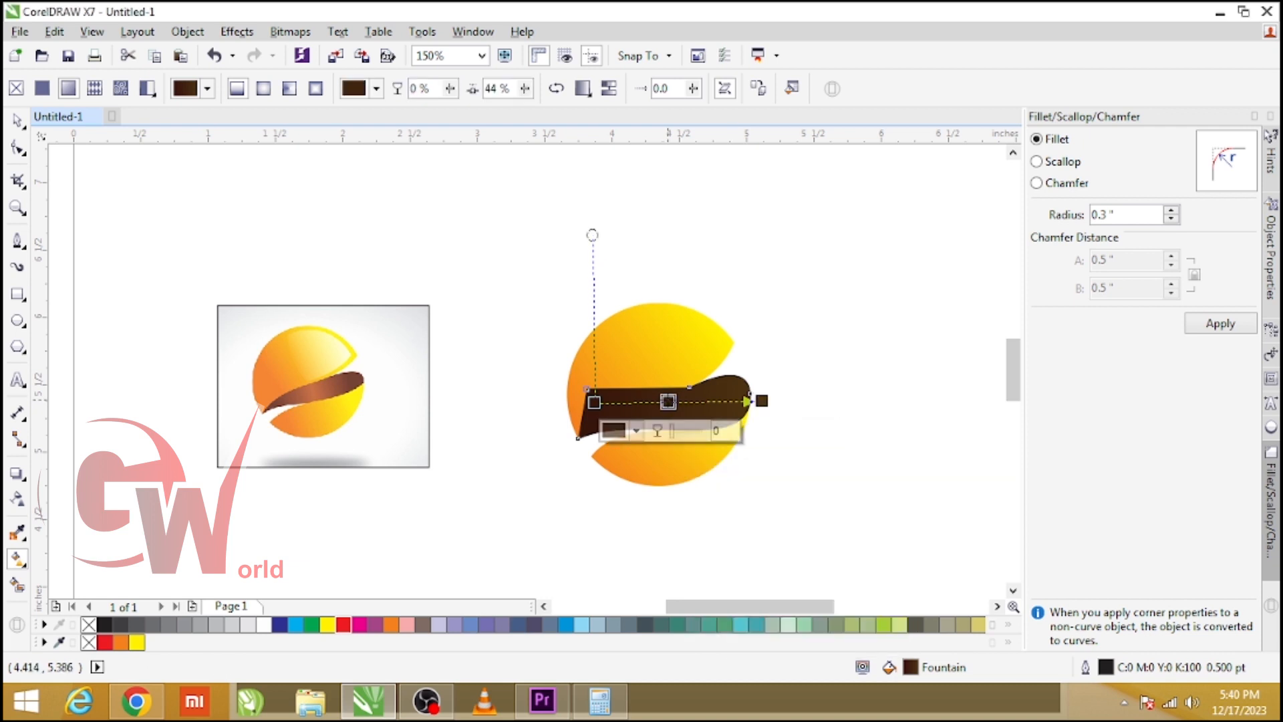
pyautogui.click(636, 430)
pyautogui.moveTo(710, 611)
pyautogui.mouseDown()
pyautogui.moveTo(691, 593)
pyautogui.moveTo(715, 566)
pyautogui.mouseUp()
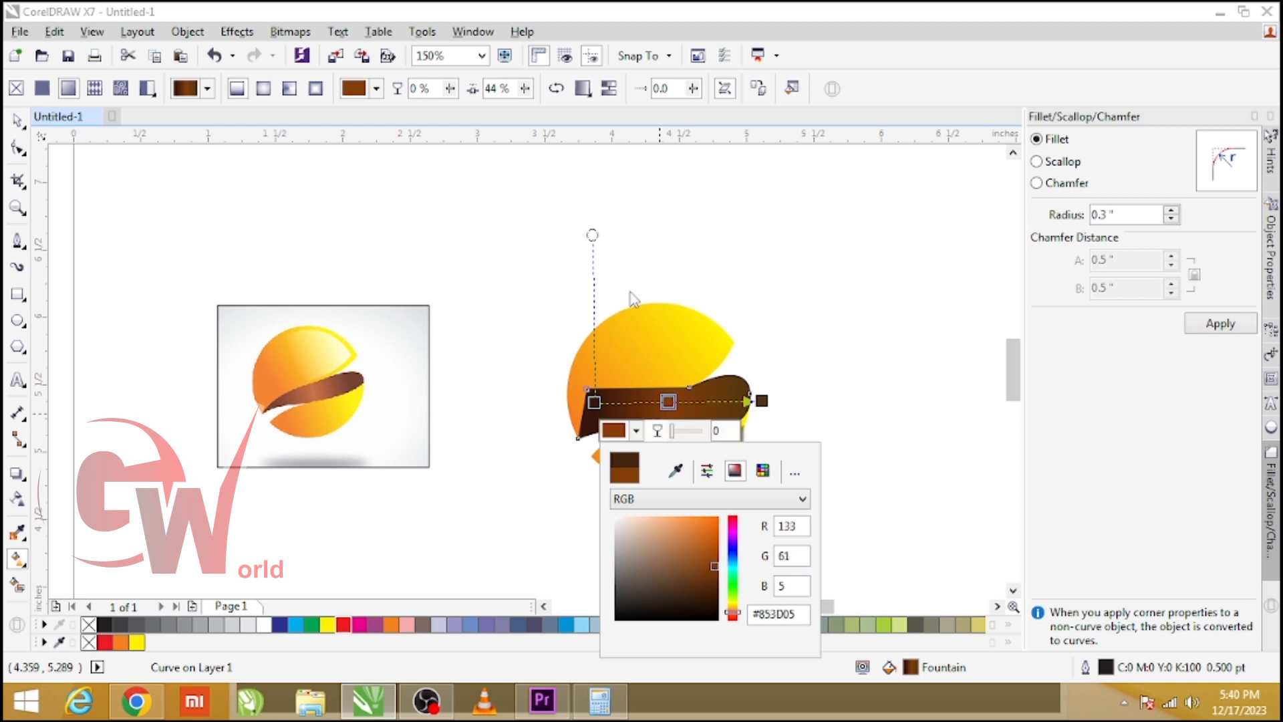
pyautogui.click(693, 402)
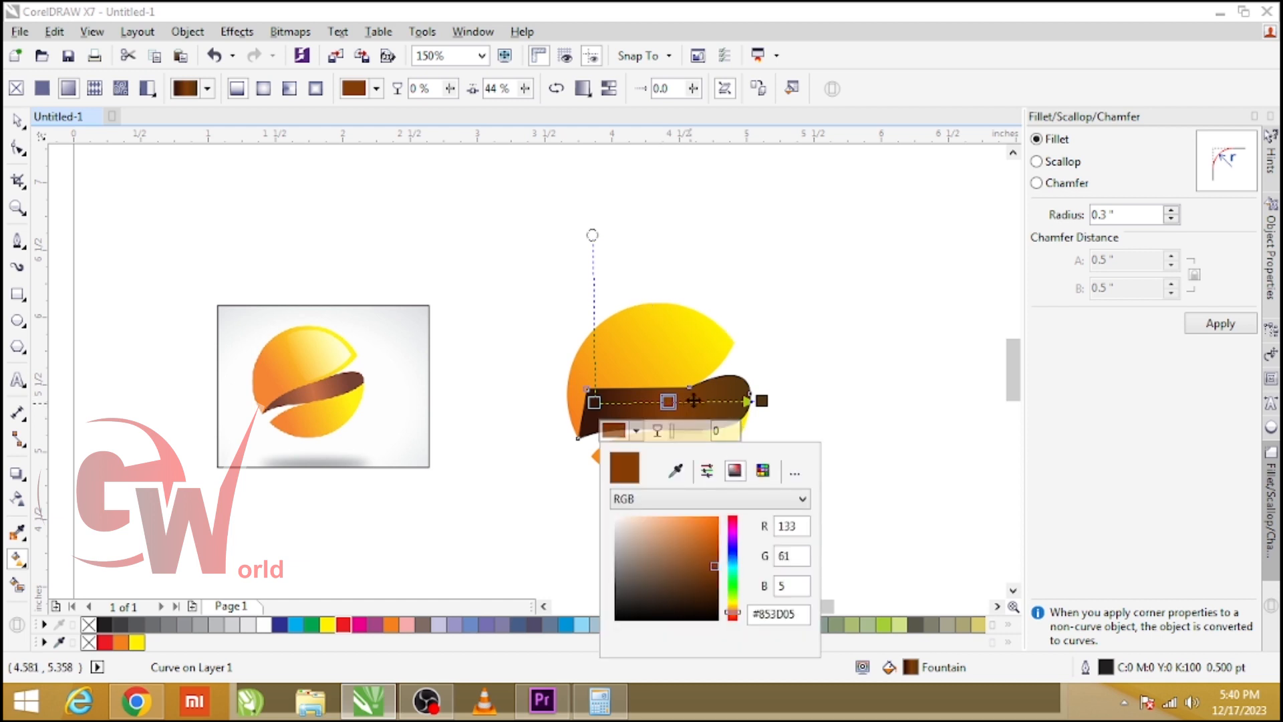
pyautogui.click(693, 401)
pyautogui.press('space')
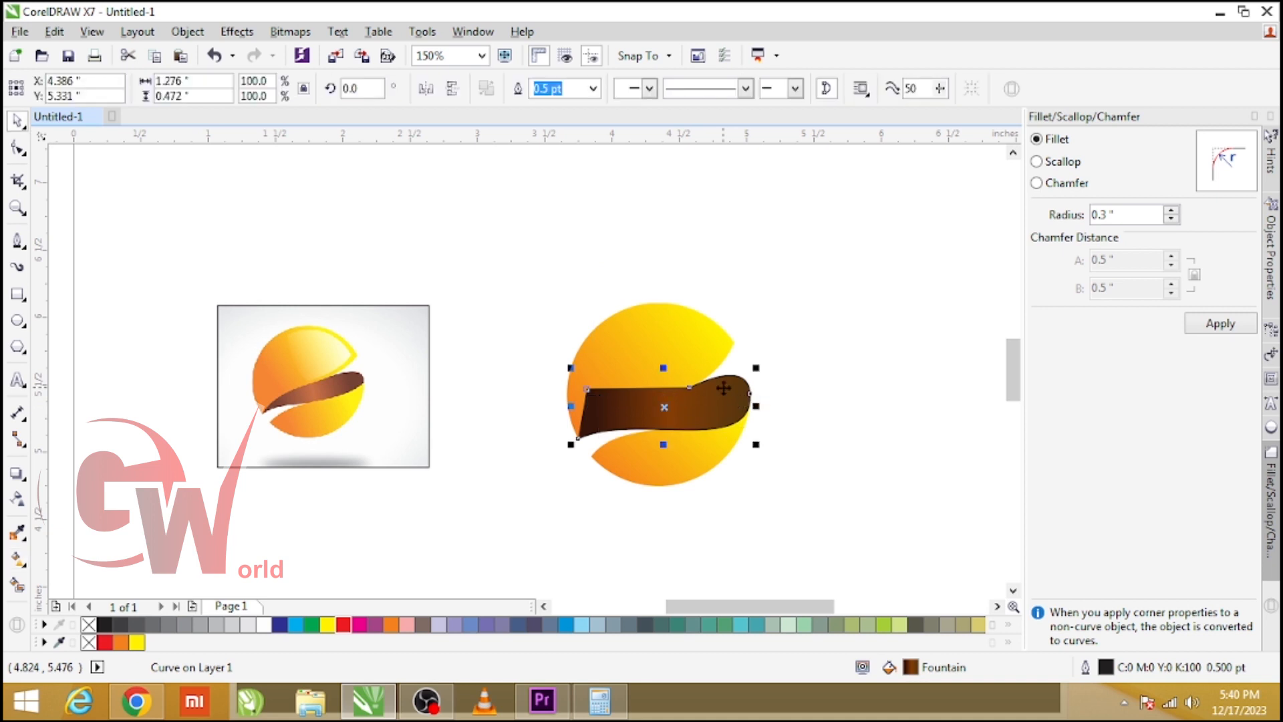
# Move the brown band behind the circle pieces in the stacking order.
pyautogui.rightClick(722, 384)
pyautogui.moveTo(800, 476)
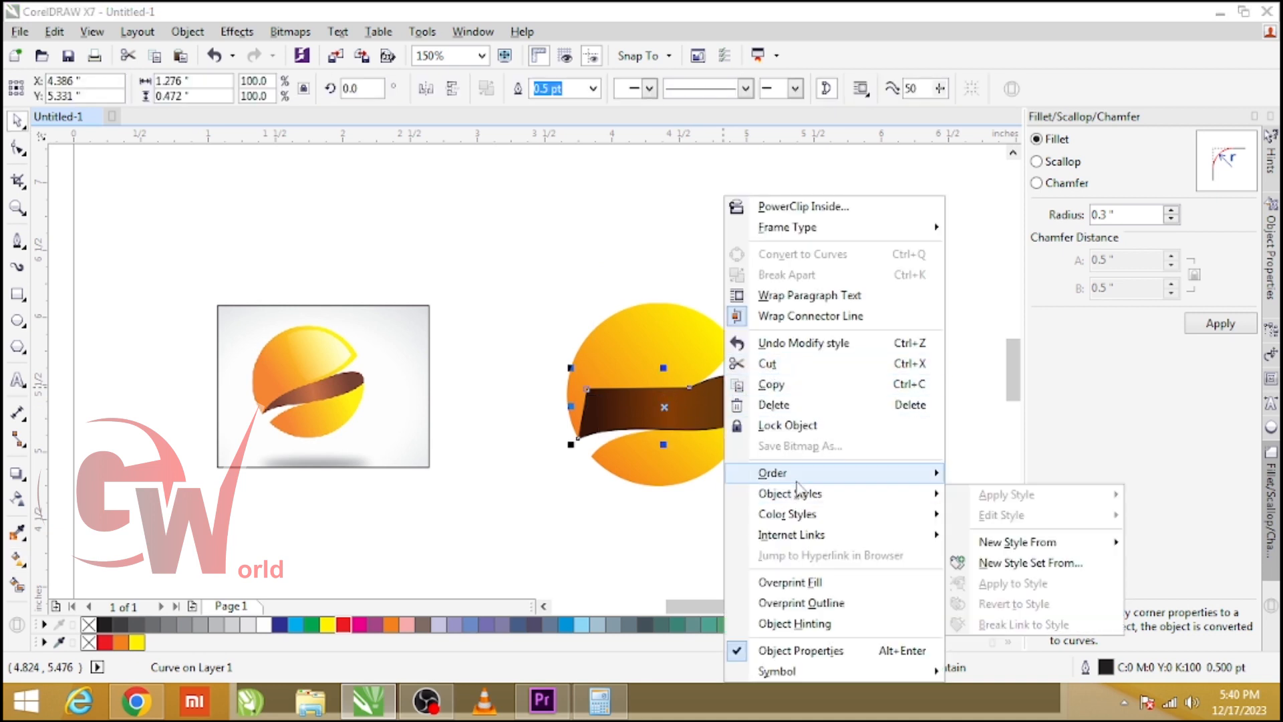
pyautogui.click(1056, 547)
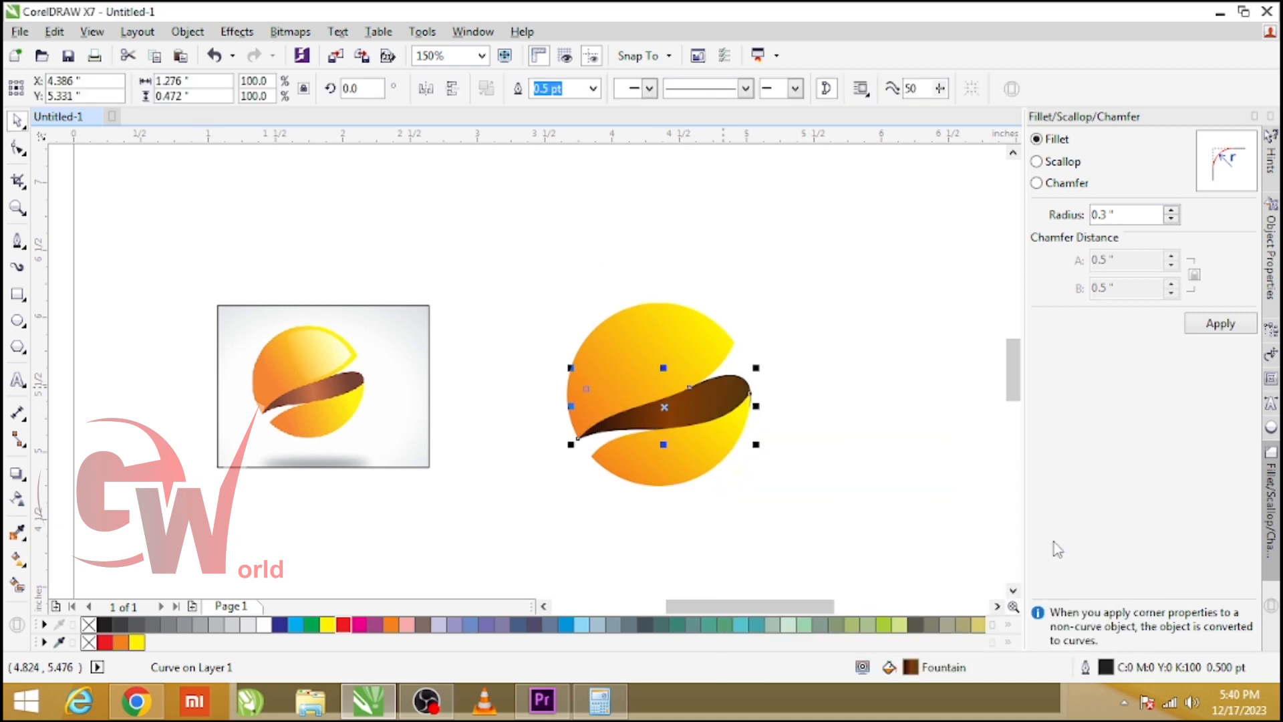
# Zoom in and inspect the brown band's right-end node up close.
pyautogui.click(831, 392)
pyautogui.scroll(1, 751, 388)
pyautogui.doubleClick(737, 396)
pyautogui.scroll(1, 740, 418)
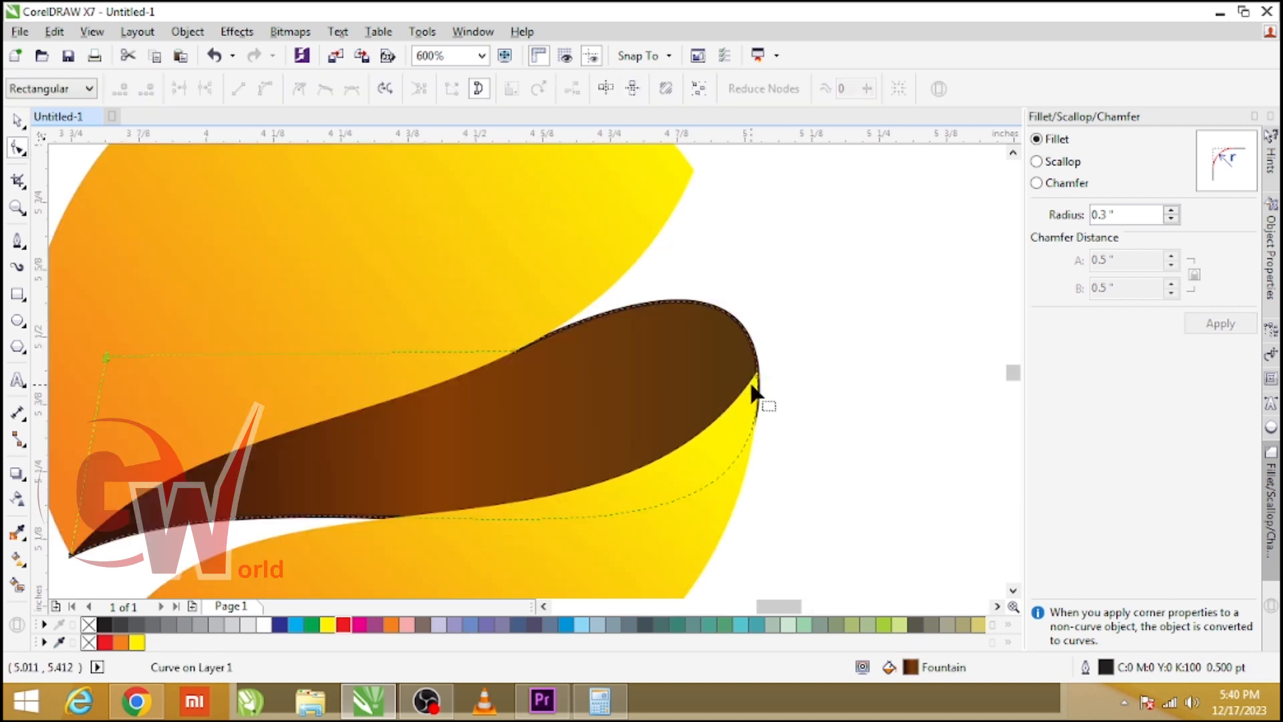
pyautogui.click(755, 393)
pyautogui.scroll(-1, 760, 406)
pyautogui.press('space')
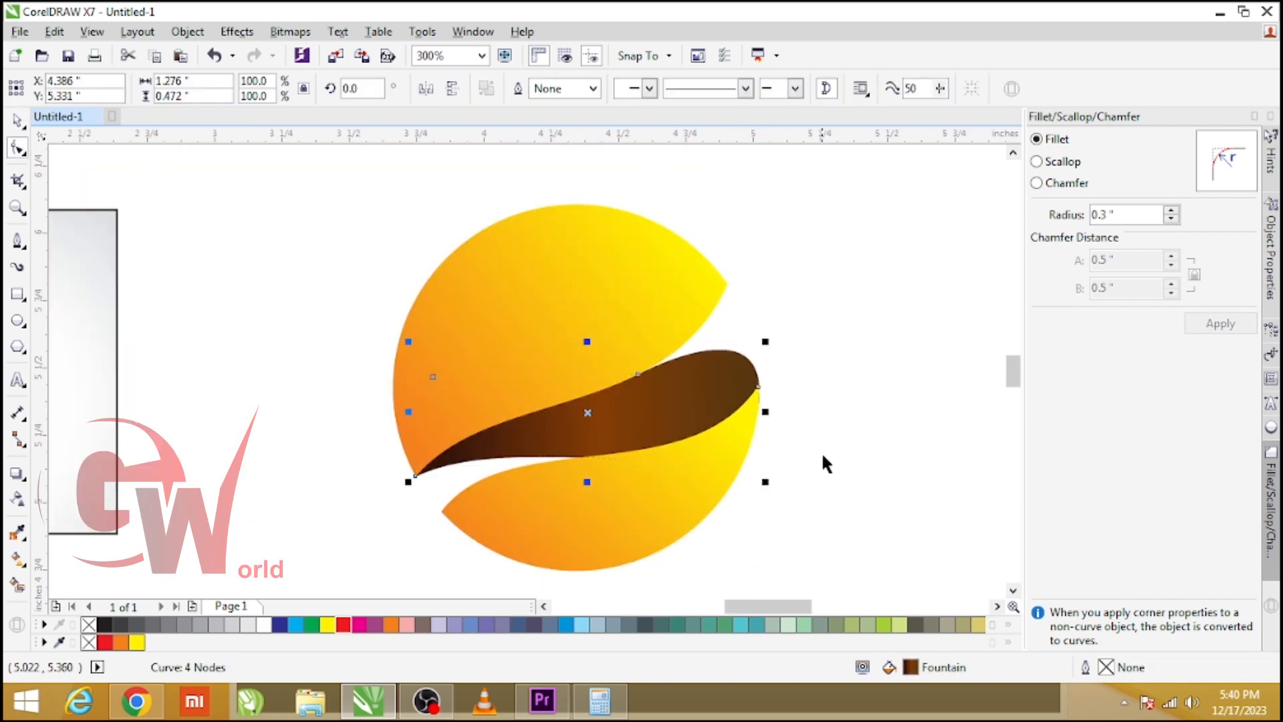
# Duplicate the upper circle piece slightly rotated, fill the copy 30% Black, and move it one step back.
pyautogui.click(822, 453)
pyautogui.scroll(-2, 734, 397)
pyautogui.scroll(2, 724, 397)
pyautogui.click(648, 357)
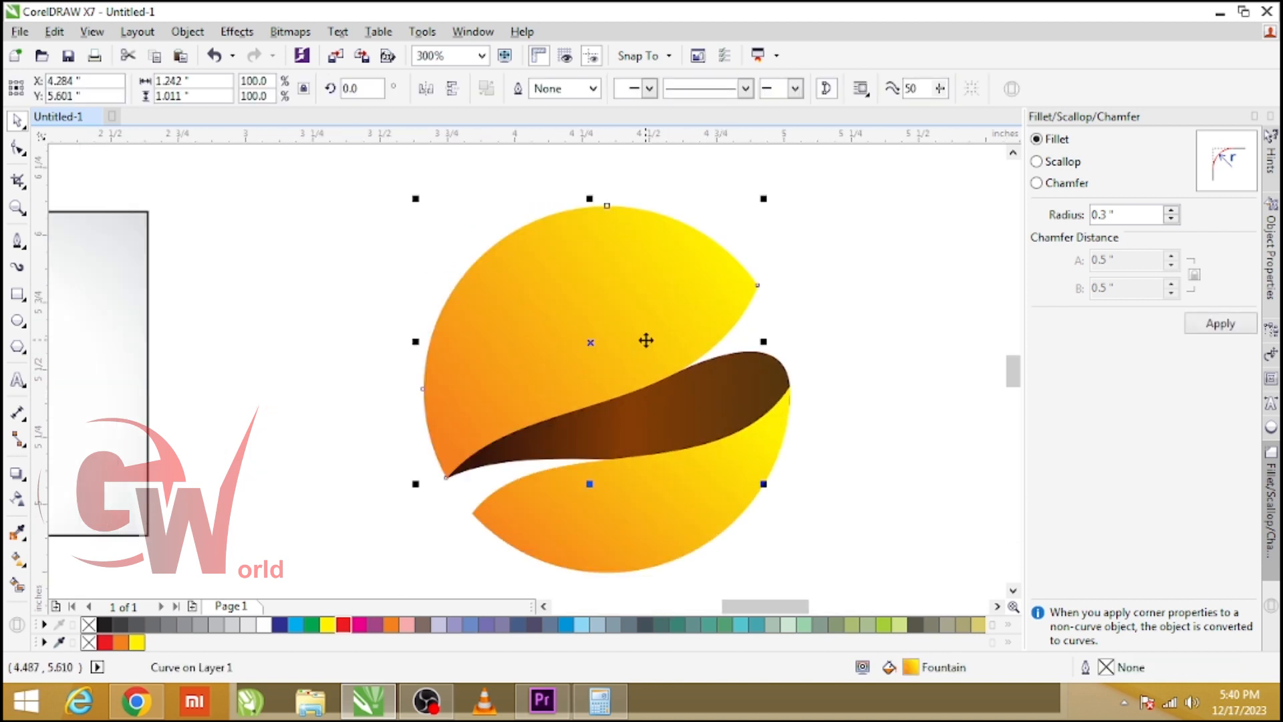
pyautogui.click(646, 341)
pyautogui.moveTo(767, 342); pyautogui.dragTo(775, 361)
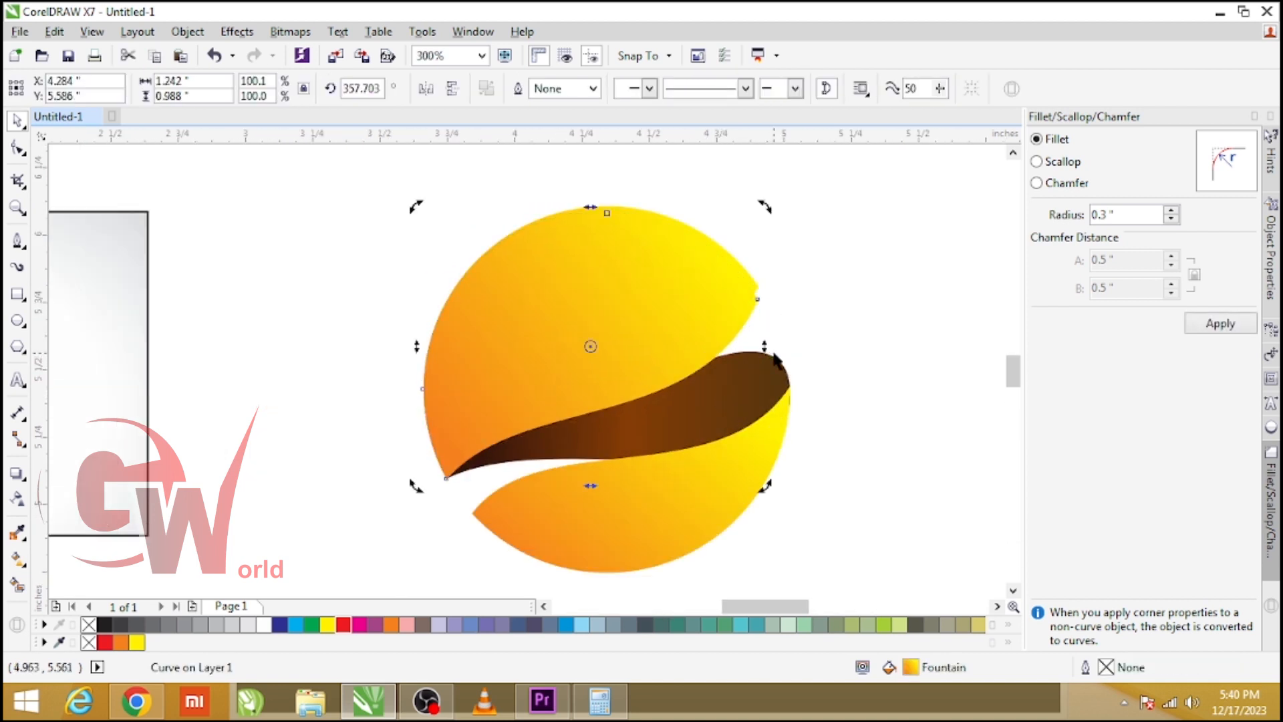
pyautogui.click(228, 623)
pyautogui.hotkey('ctrl', 'pagedown')
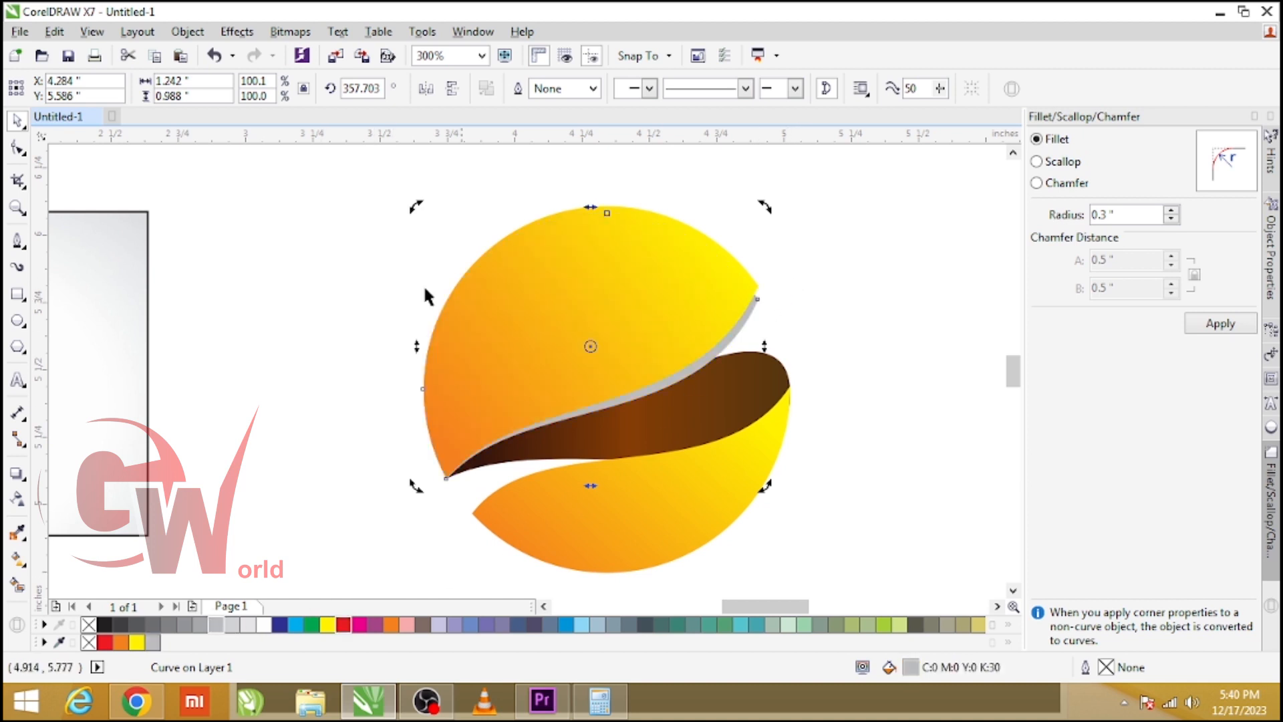
# Set the gray shadow copy's transparency merge mode to Multiply.
pyautogui.click(18, 498)
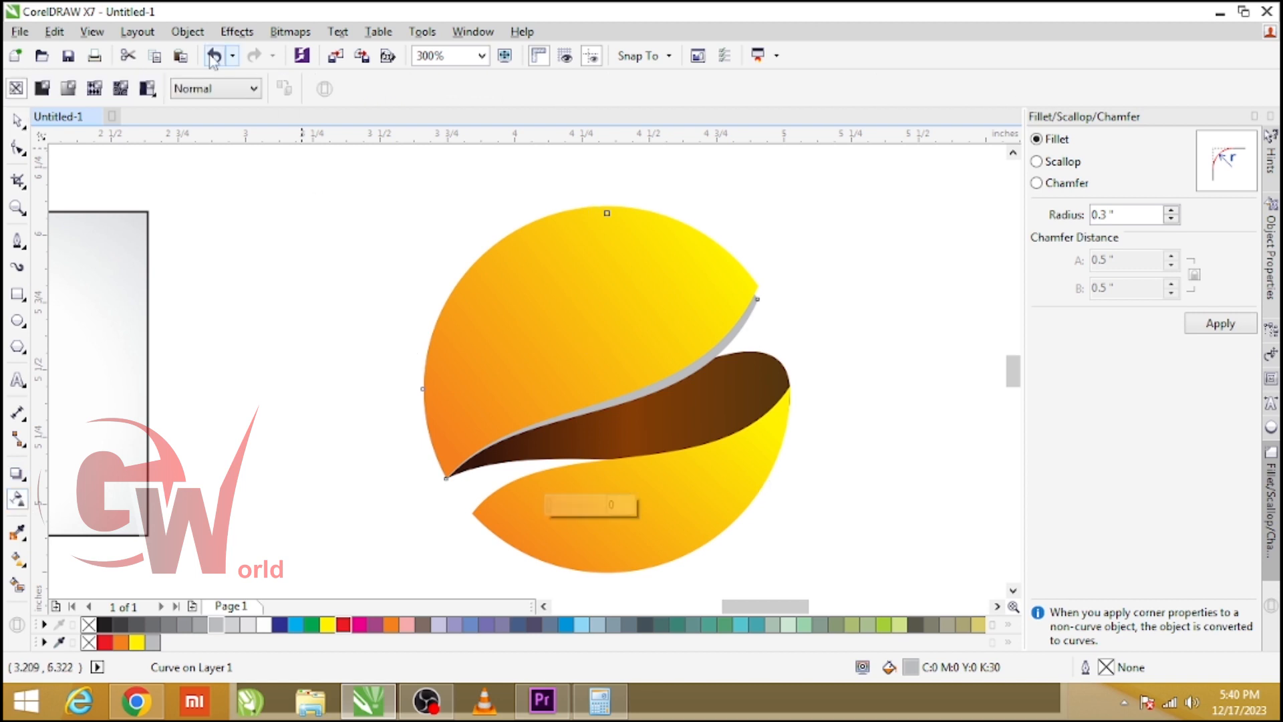
pyautogui.click(194, 88)
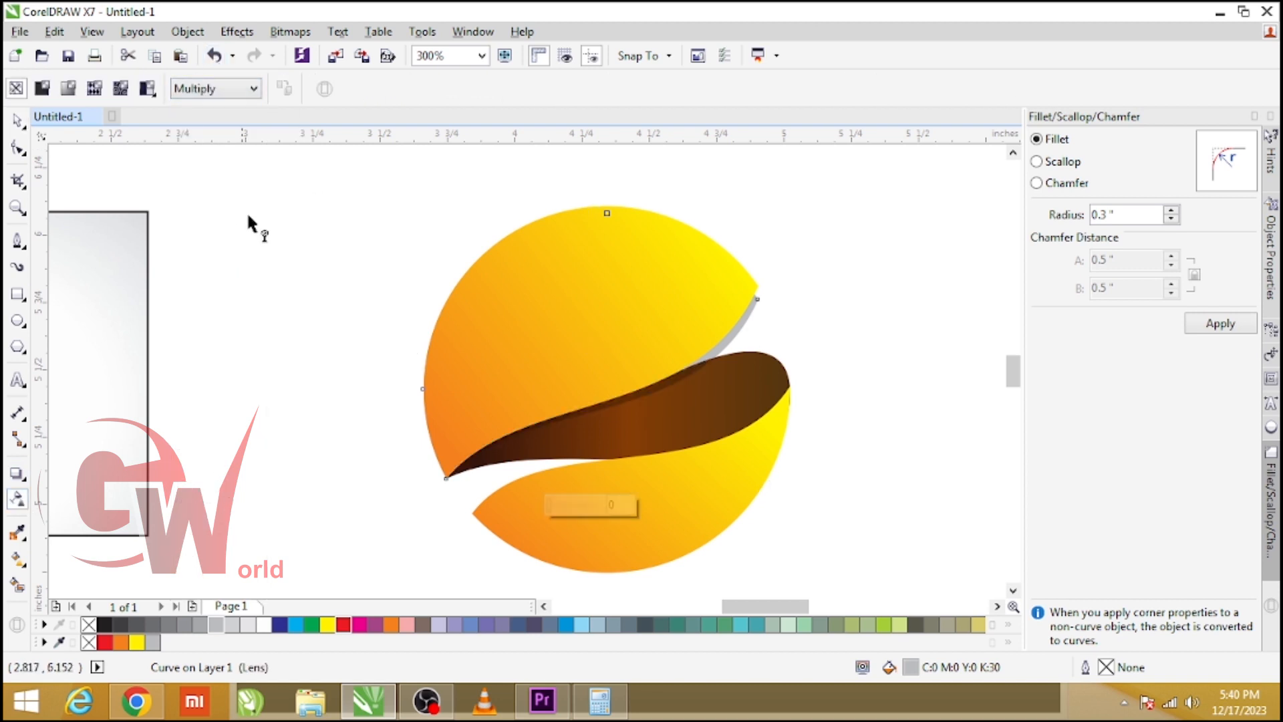
pyautogui.click(17, 120)
pyautogui.click(296, 300)
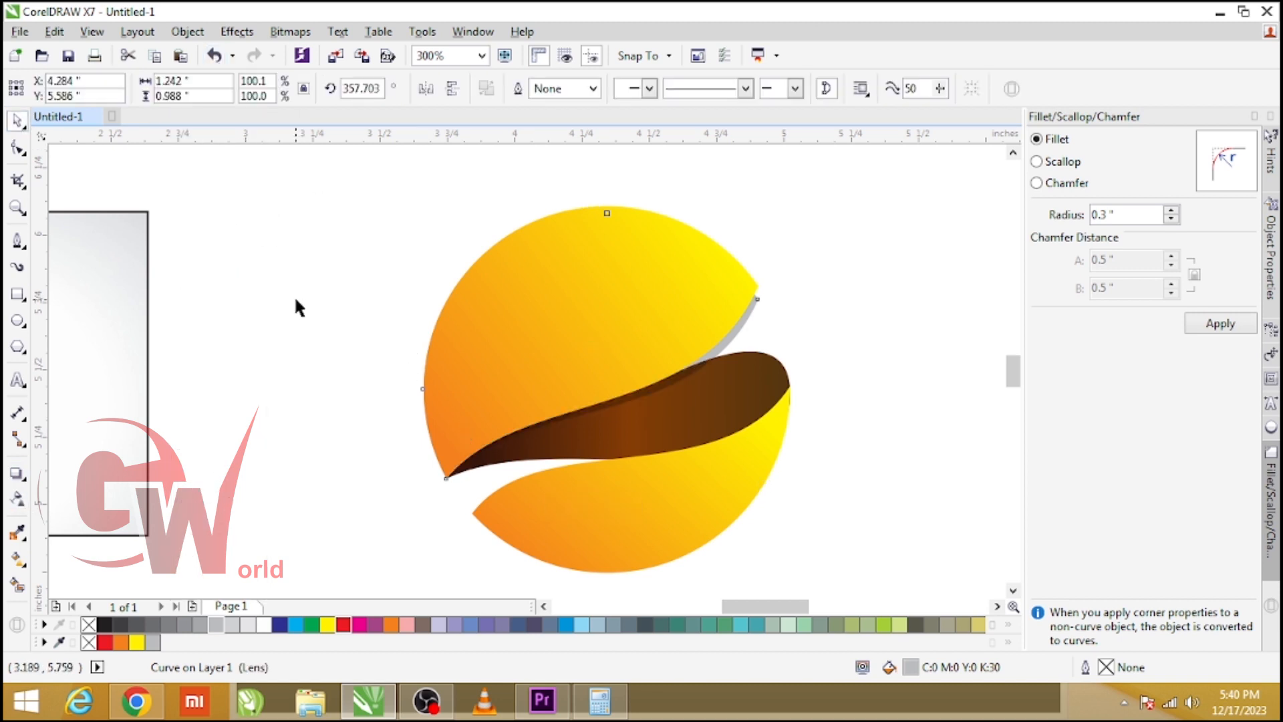
# Duplicate the lower piece slightly rotated, fill the copy 30% Black, and move it one step back.
pyautogui.click(655, 498)
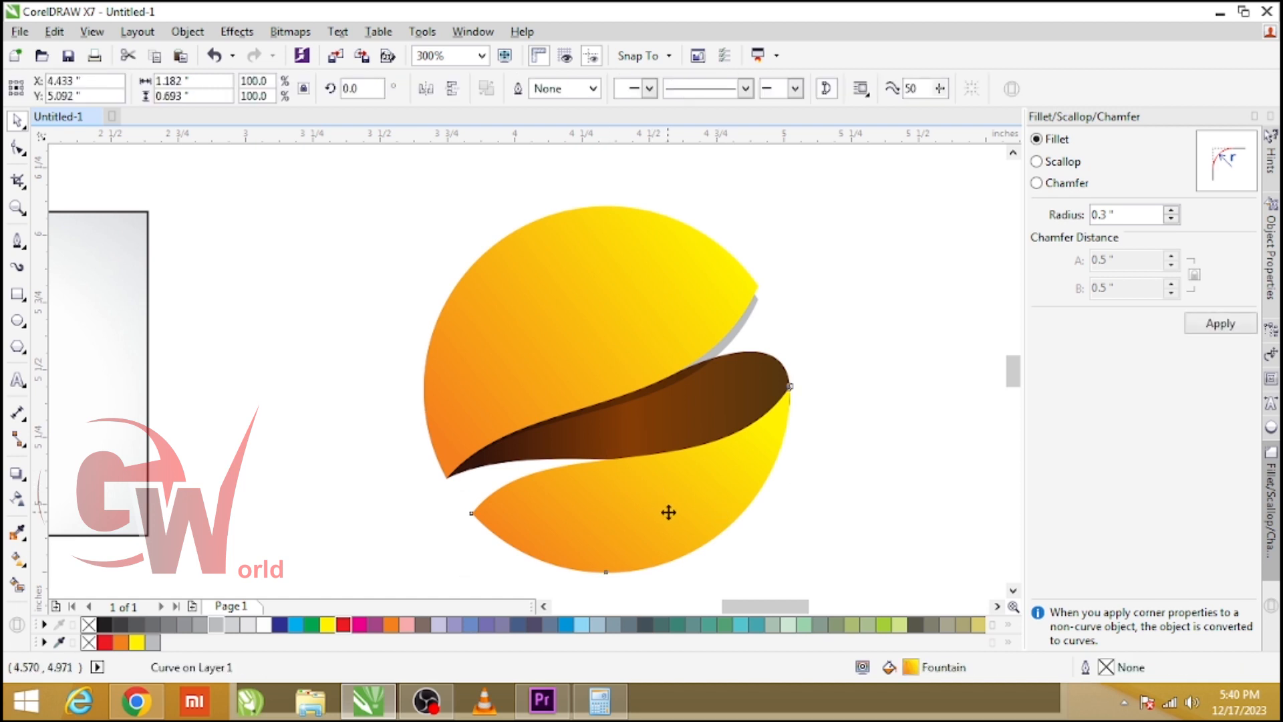
pyautogui.moveTo(800, 489); pyautogui.dragTo(802, 501)
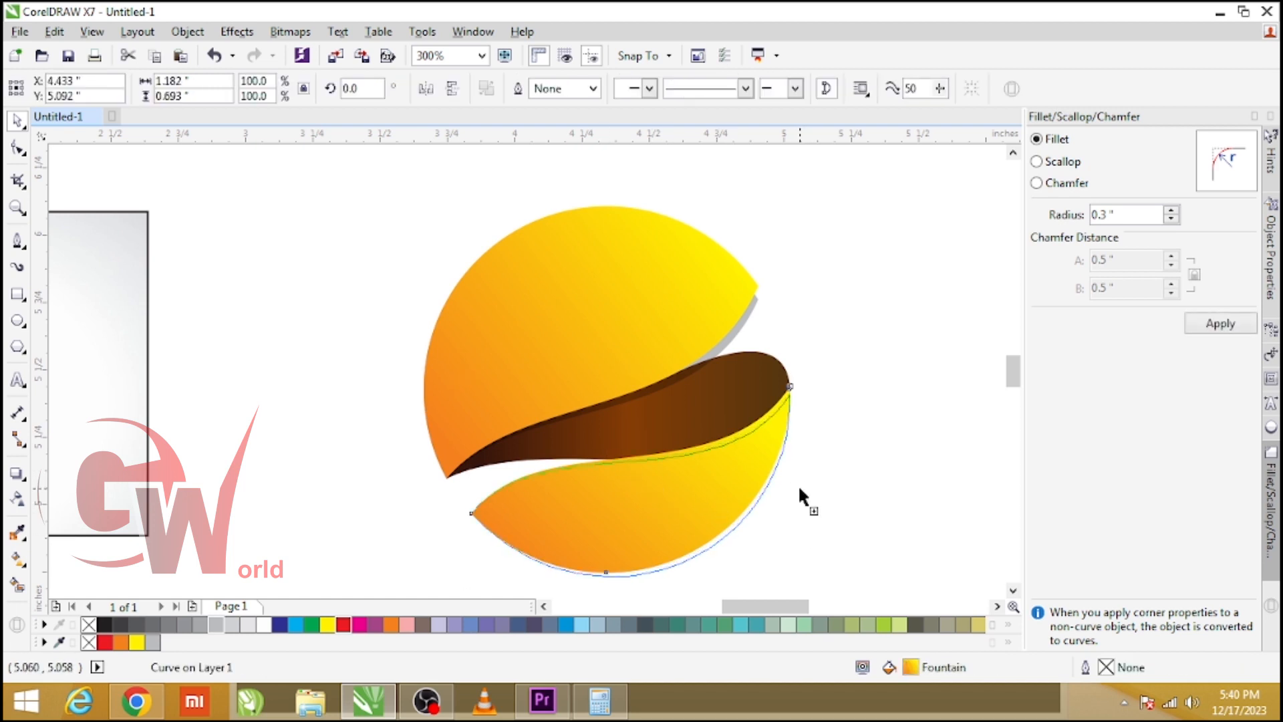
pyautogui.click(215, 625)
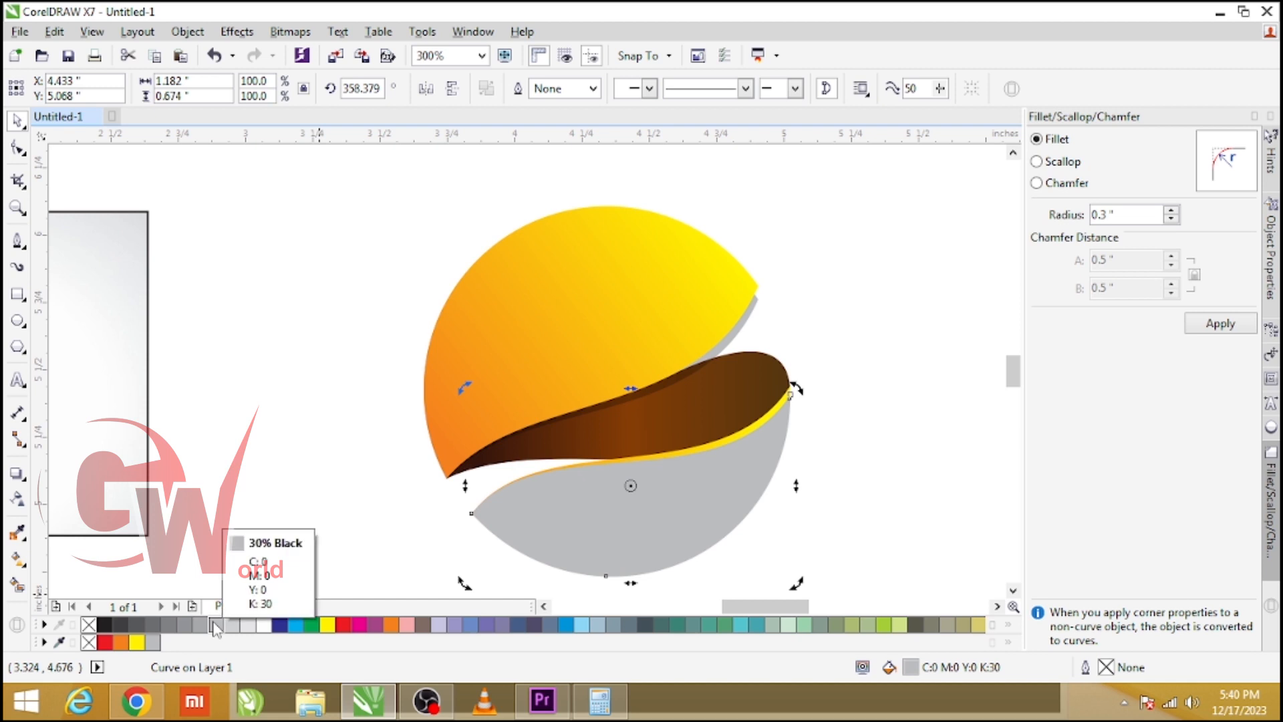
pyautogui.hotkey('ctrl', 'pagedown')
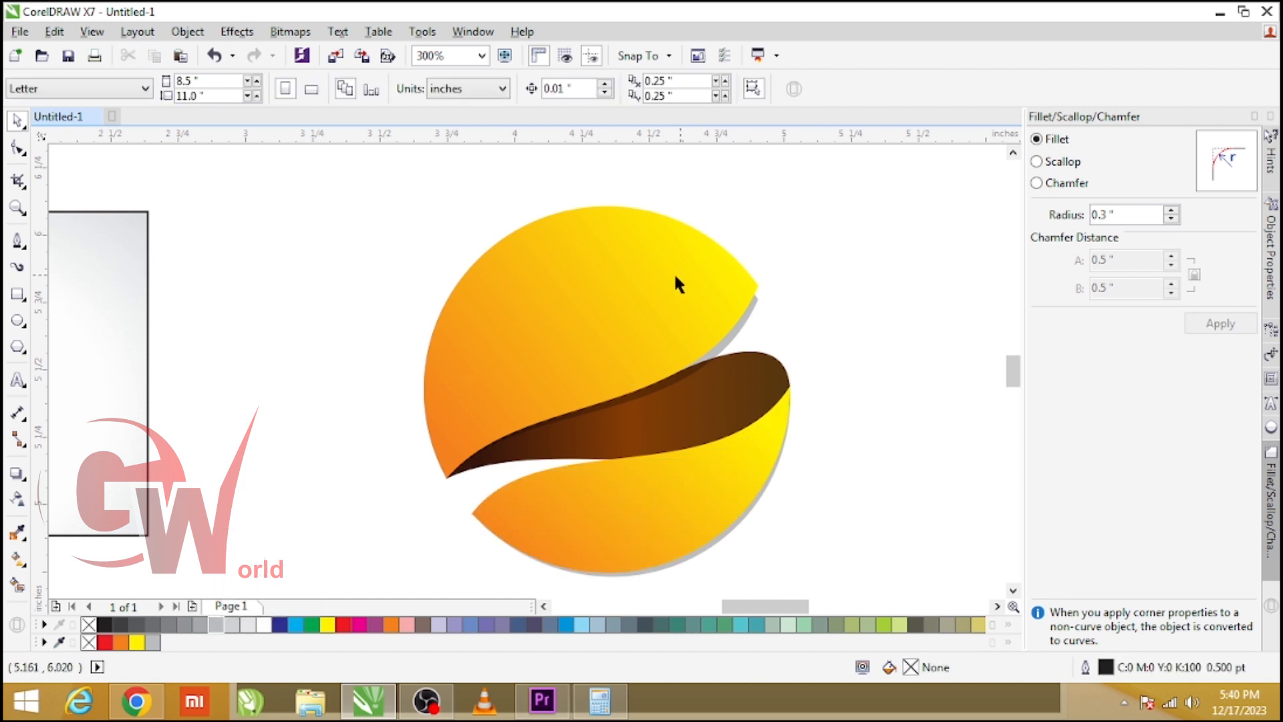
# Duplicate the upper piece scaled down to 87.6% and fill the copy white.
pyautogui.click(670, 278)
pyautogui.scroll(-1, 701, 311)
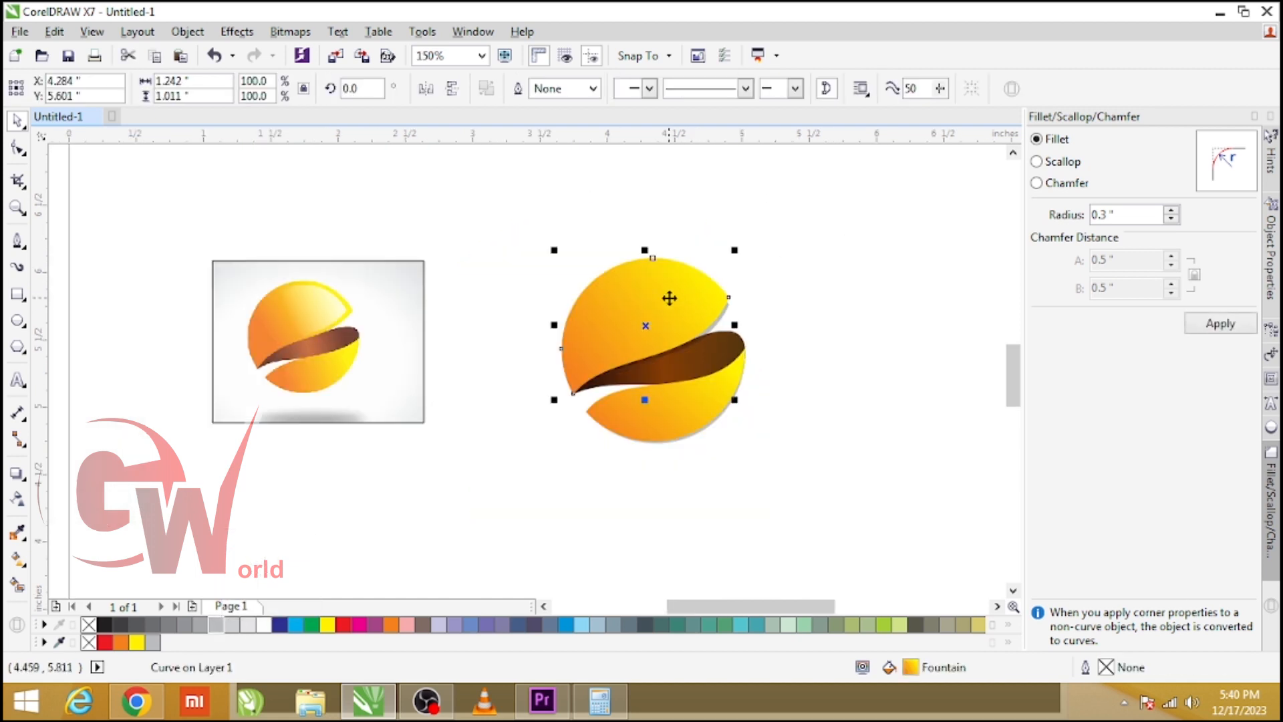
pyautogui.scroll(1, 669, 298)
pyautogui.moveTo(791, 214); pyautogui.dragTo(796, 227)
pyautogui.click(264, 626)
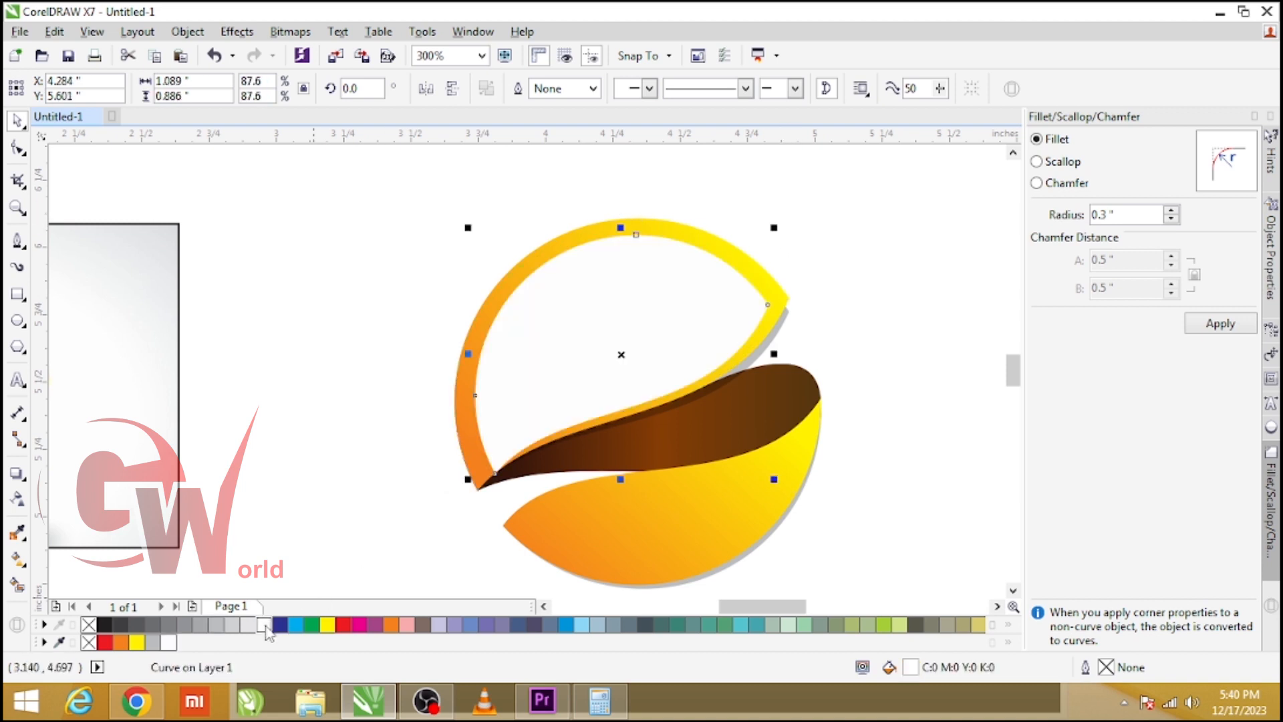
# Give the white upper copy a diagonal linear transparency and nudge it into place as a highlight.
pyautogui.click(17, 498)
pyautogui.moveTo(799, 208); pyautogui.dragTo(569, 331)
pyautogui.press('space')
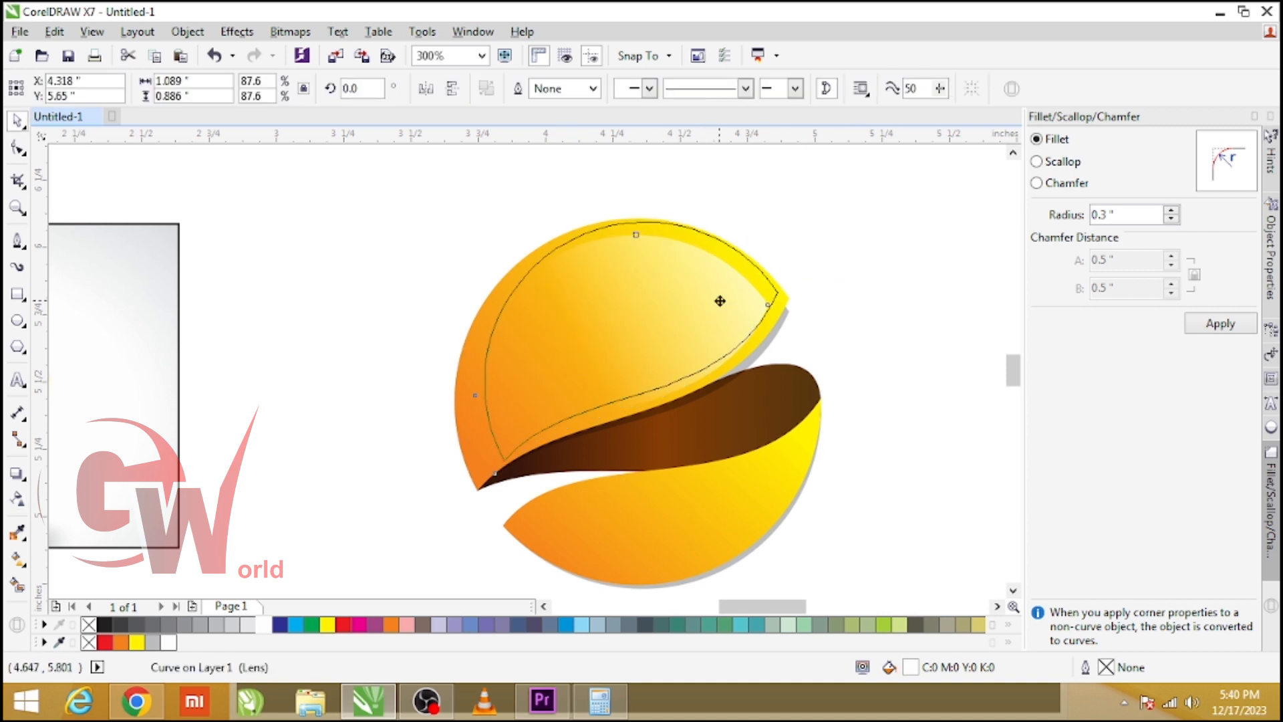
pyautogui.moveTo(709, 315); pyautogui.dragTo(712, 303)
pyautogui.scroll(2, 708, 312)
pyautogui.scroll(-2, 700, 326)
pyautogui.scroll(-2, 916, 308)
pyautogui.click(891, 304)
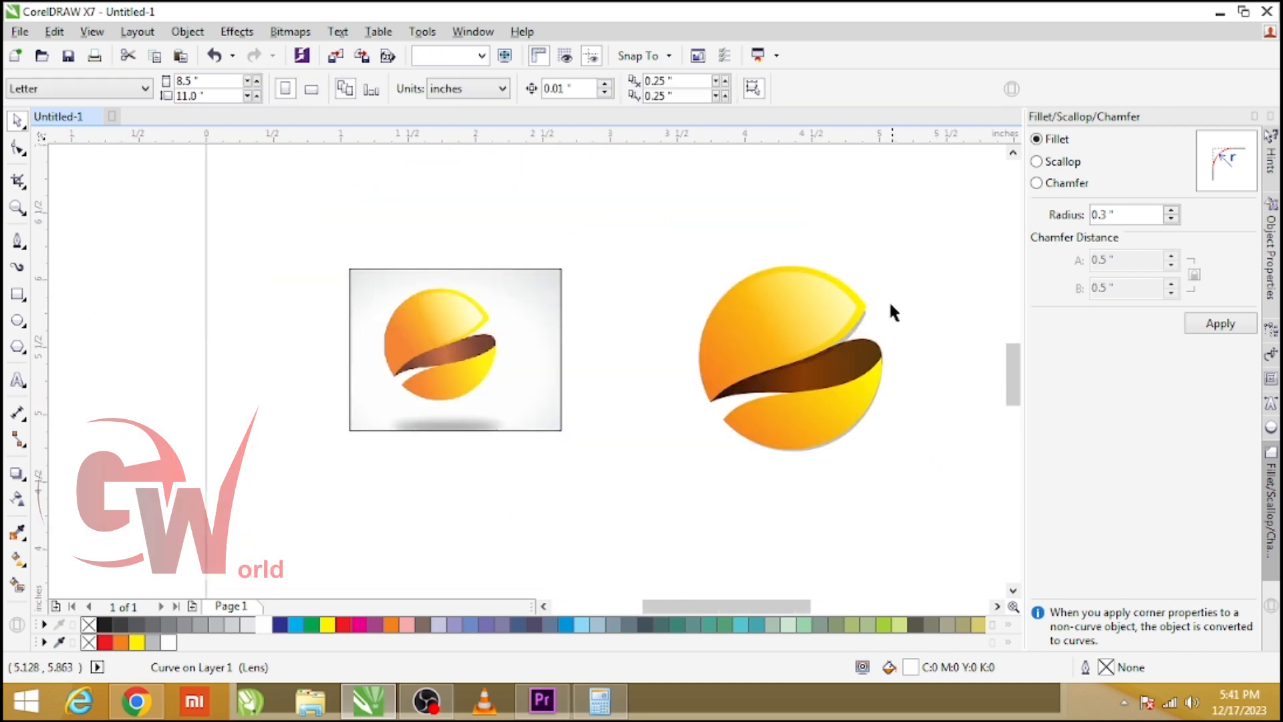
# Duplicate the lower piece and shift the copy slightly upward.
pyautogui.scroll(2, 812, 419)
pyautogui.click(814, 422)
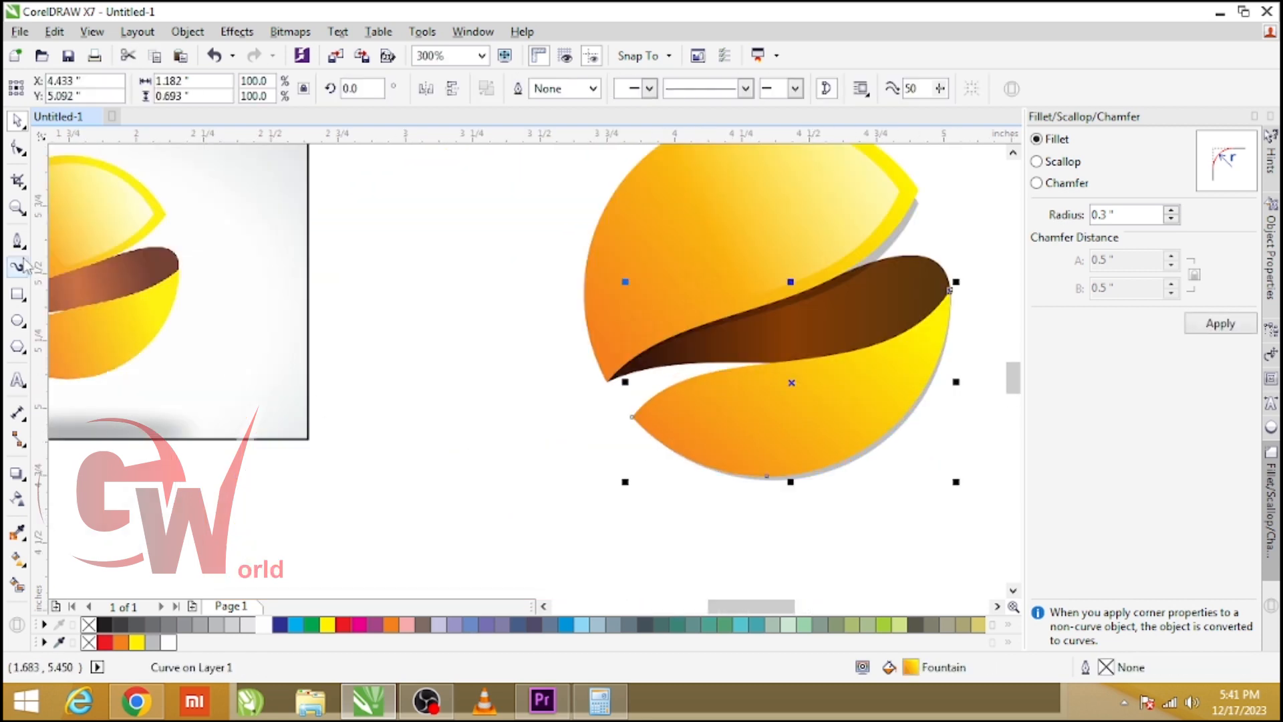
pyautogui.click(18, 240)
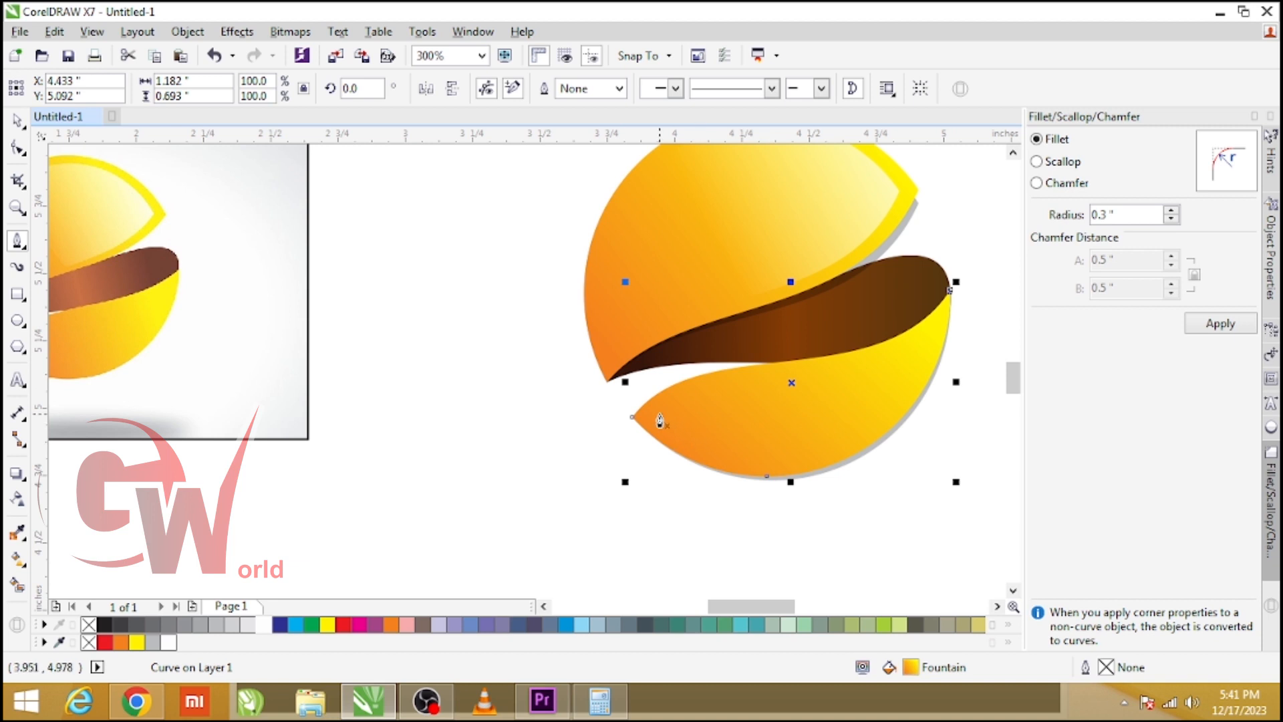
pyautogui.press('space')
pyautogui.moveTo(793, 439); pyautogui.dragTo(789, 423)
pyautogui.rightClick(796, 425)
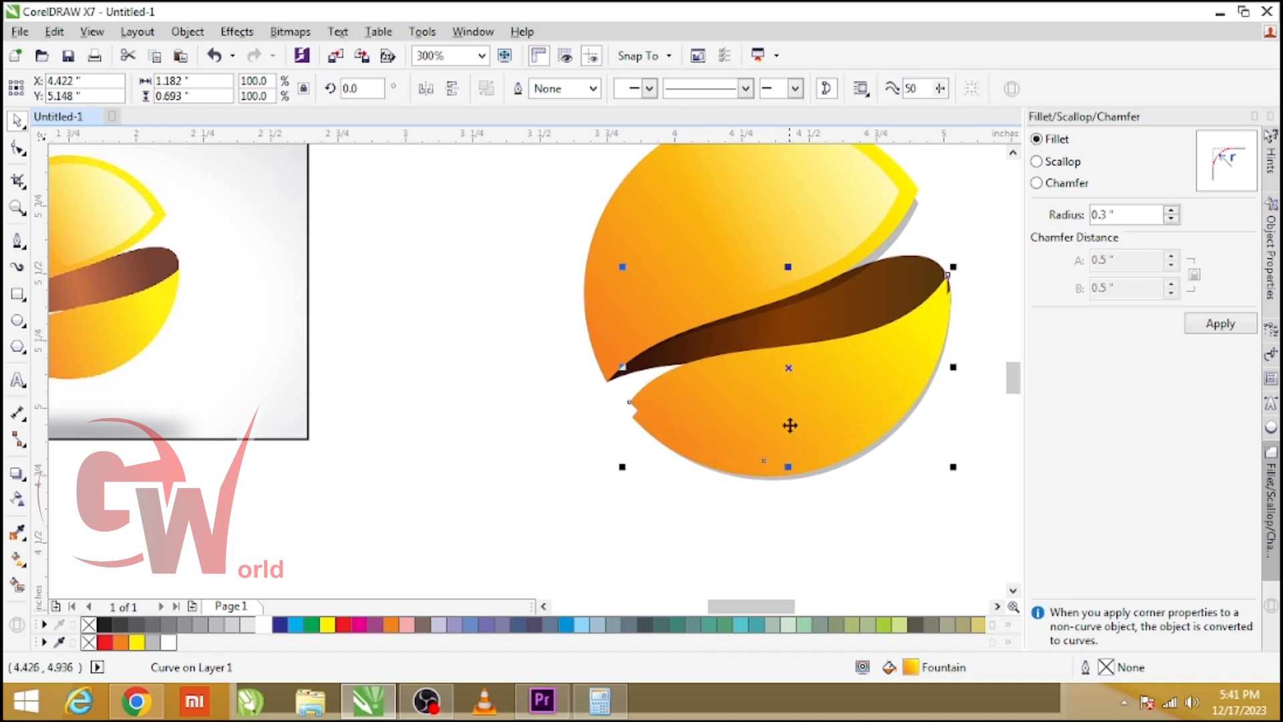
# Fill the lower copy white and give it a vertical linear transparency as a highlight.
pyautogui.click(18, 497)
pyautogui.moveTo(818, 539); pyautogui.dragTo(784, 283)
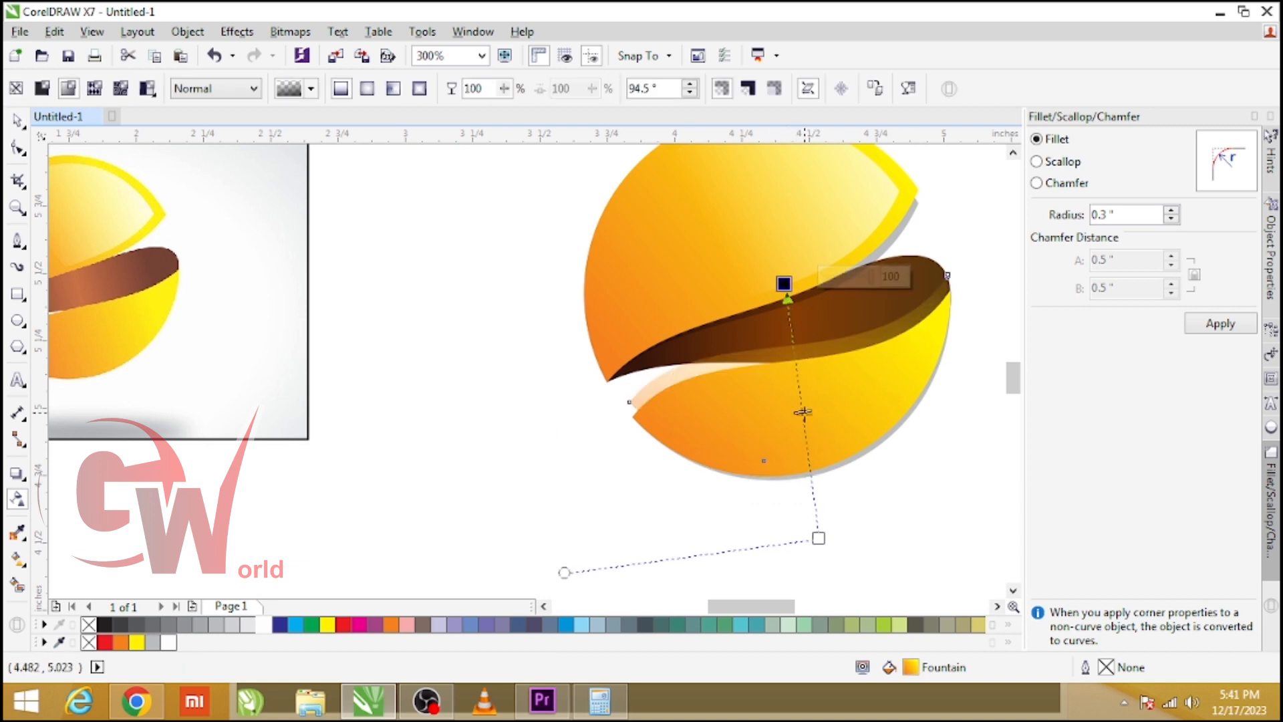
pyautogui.press('space')
pyautogui.click(264, 625)
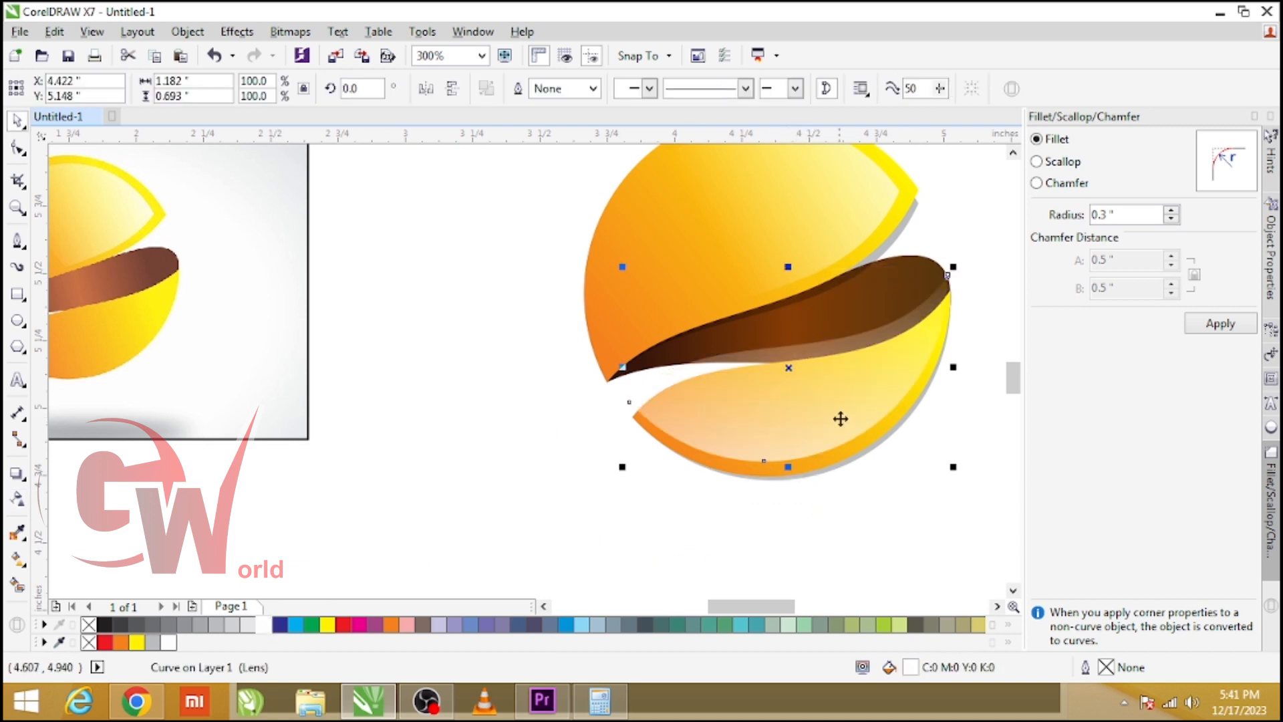
pyautogui.press('space')
pyautogui.moveTo(781, 497); pyautogui.dragTo(786, 532)
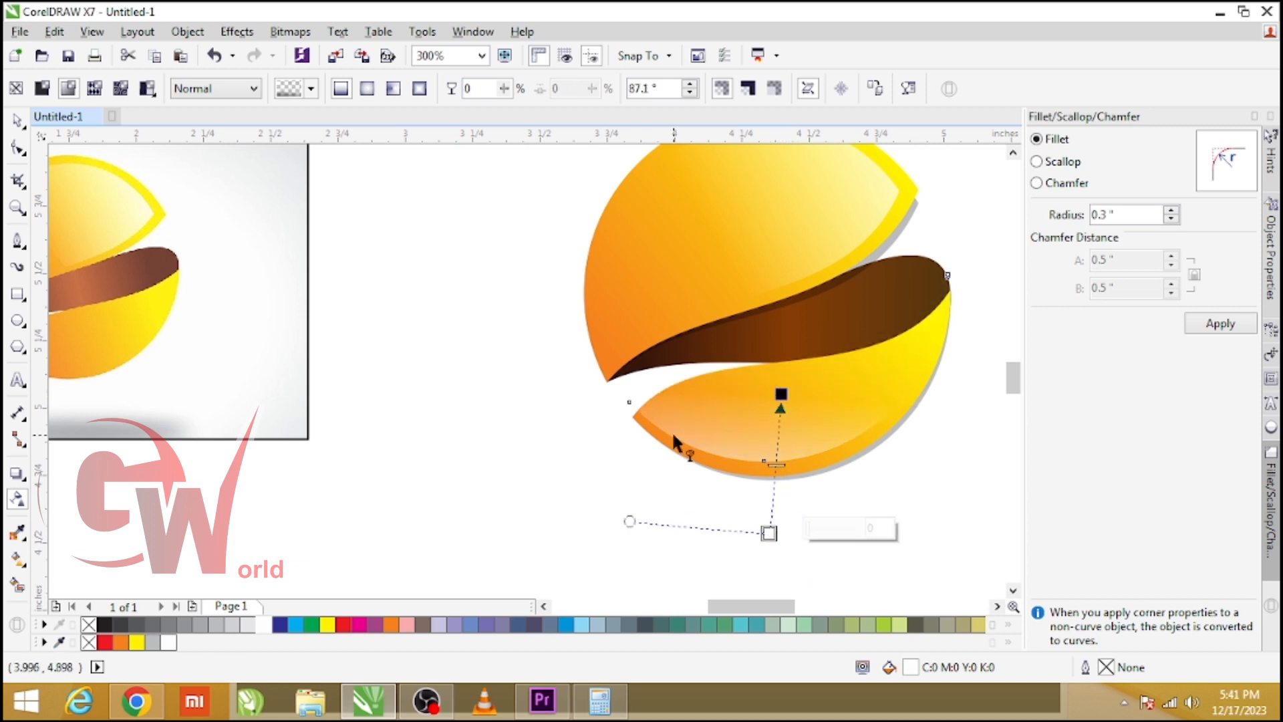
# Select all the logo parts and group them.
pyautogui.scroll(-1, 505, 200)
pyautogui.press('space')
pyautogui.click(815, 384)
pyautogui.moveTo(826, 404); pyautogui.dragTo(501, 175)
pyautogui.hotkey('ctrl', 'g')
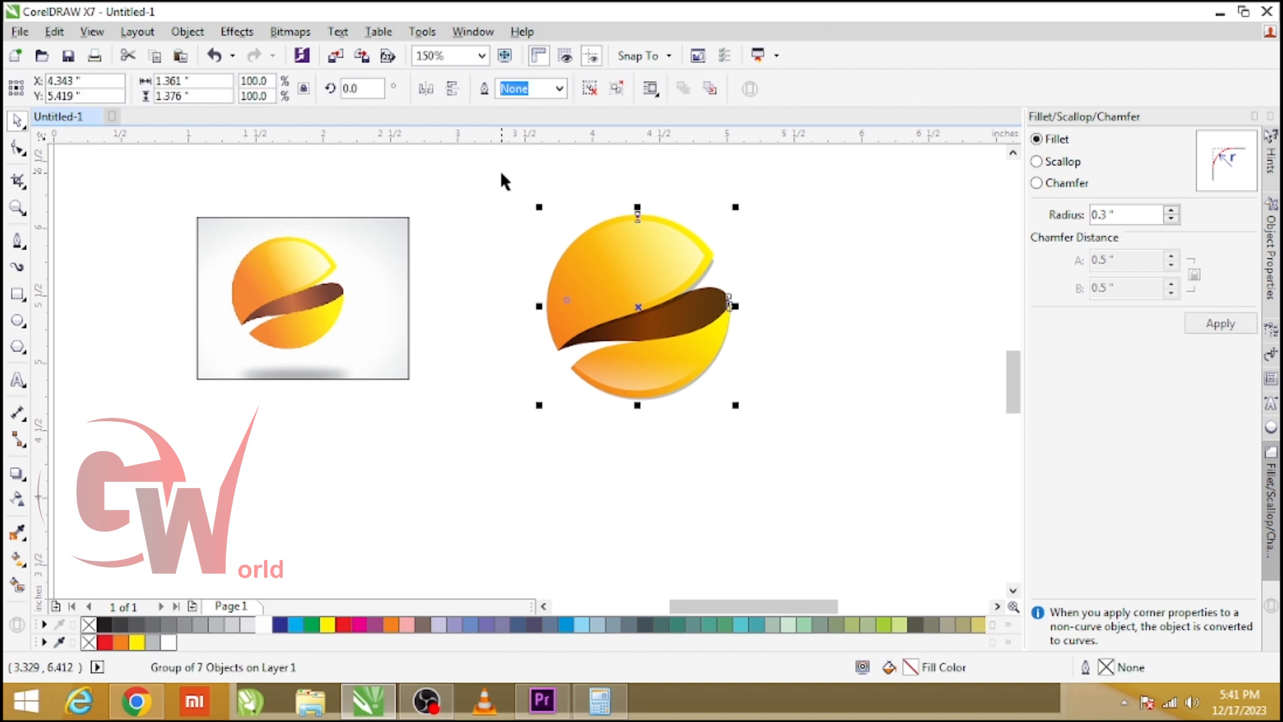
# Delete the reference image.
pyautogui.click(361, 284)
pyautogui.press('Delete')
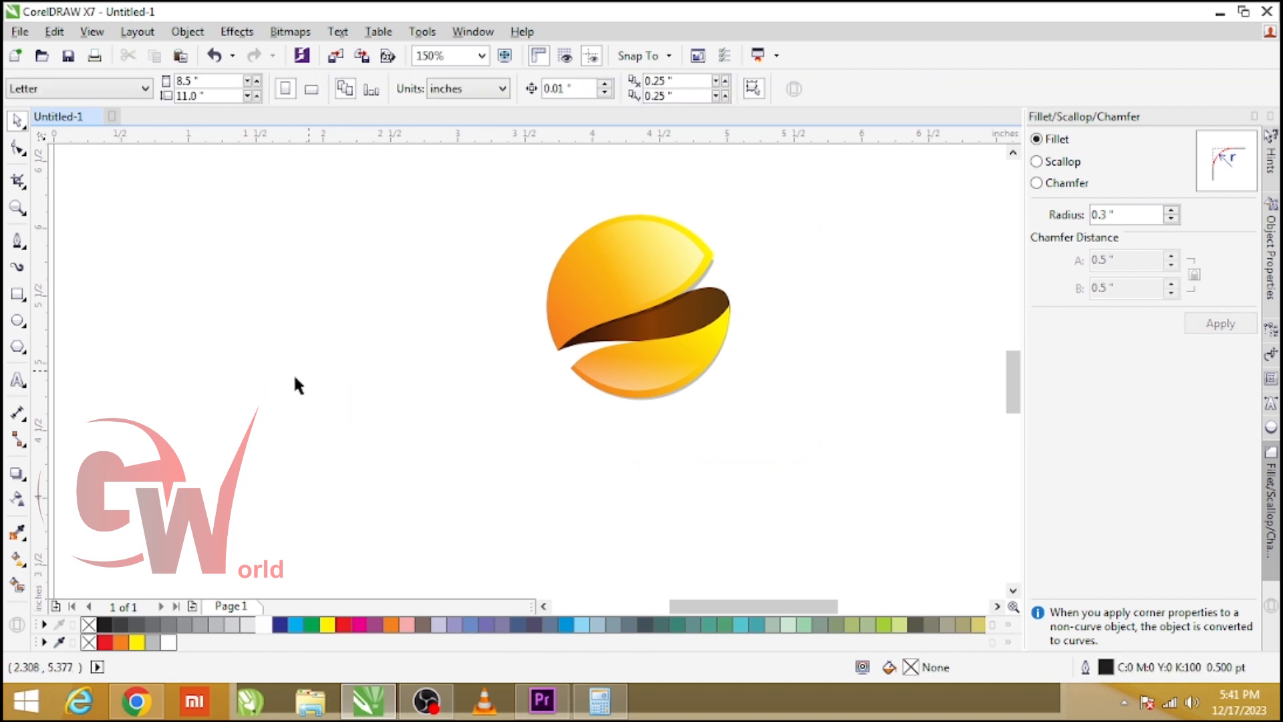
# Draw a flat ellipse about 1.4 in wide beneath the logo.
pyautogui.click(18, 322)
pyautogui.moveTo(546, 411); pyautogui.dragTo(740, 422)
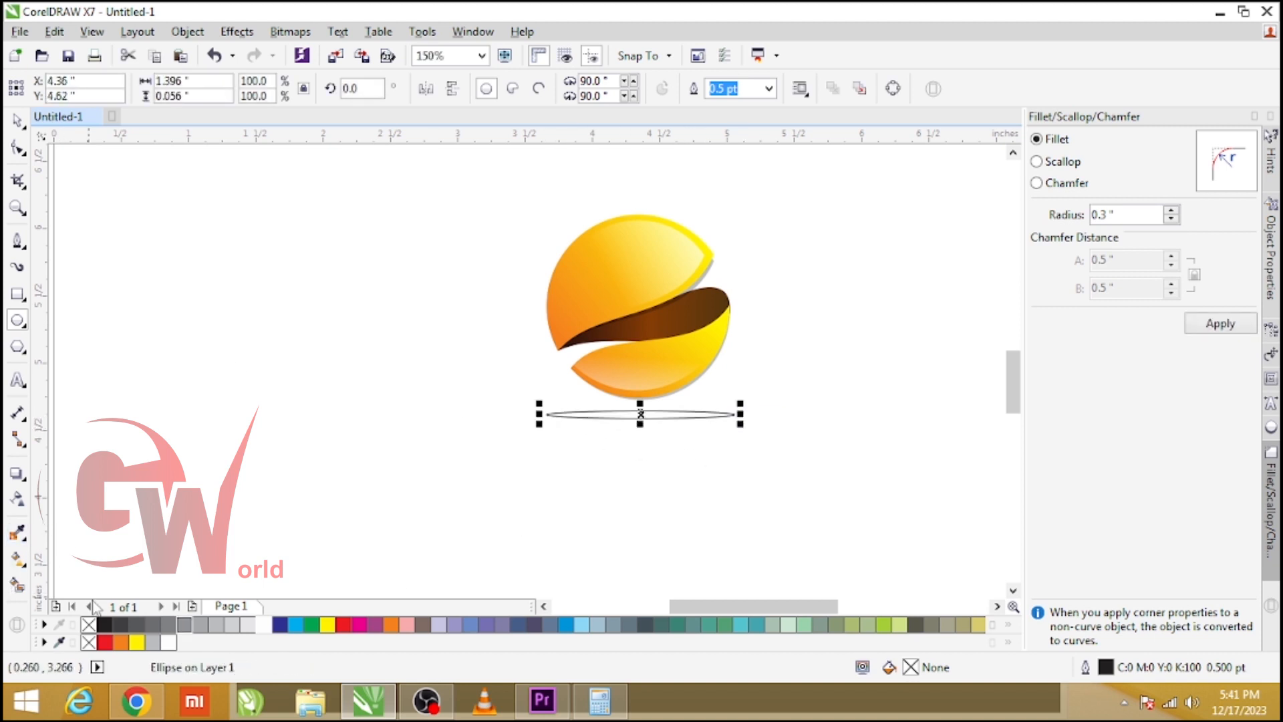
# Fill the ellipse 80% Black and remove its outline.
pyautogui.click(105, 625)
pyautogui.click(137, 625)
pyautogui.rightClick(89, 625)
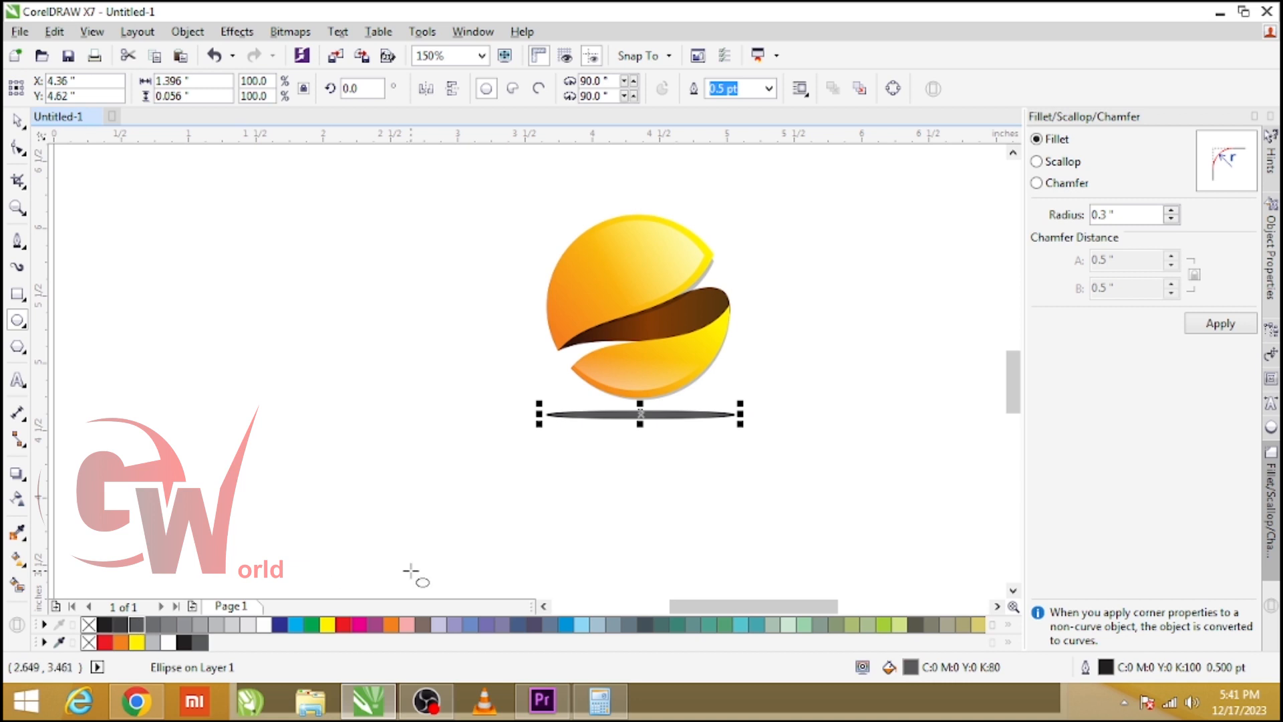
# Convert the ellipse to a bitmap at 1500 dpi with transparent background.
pyautogui.hotkey('alt', 'b')
pyautogui.press('c')
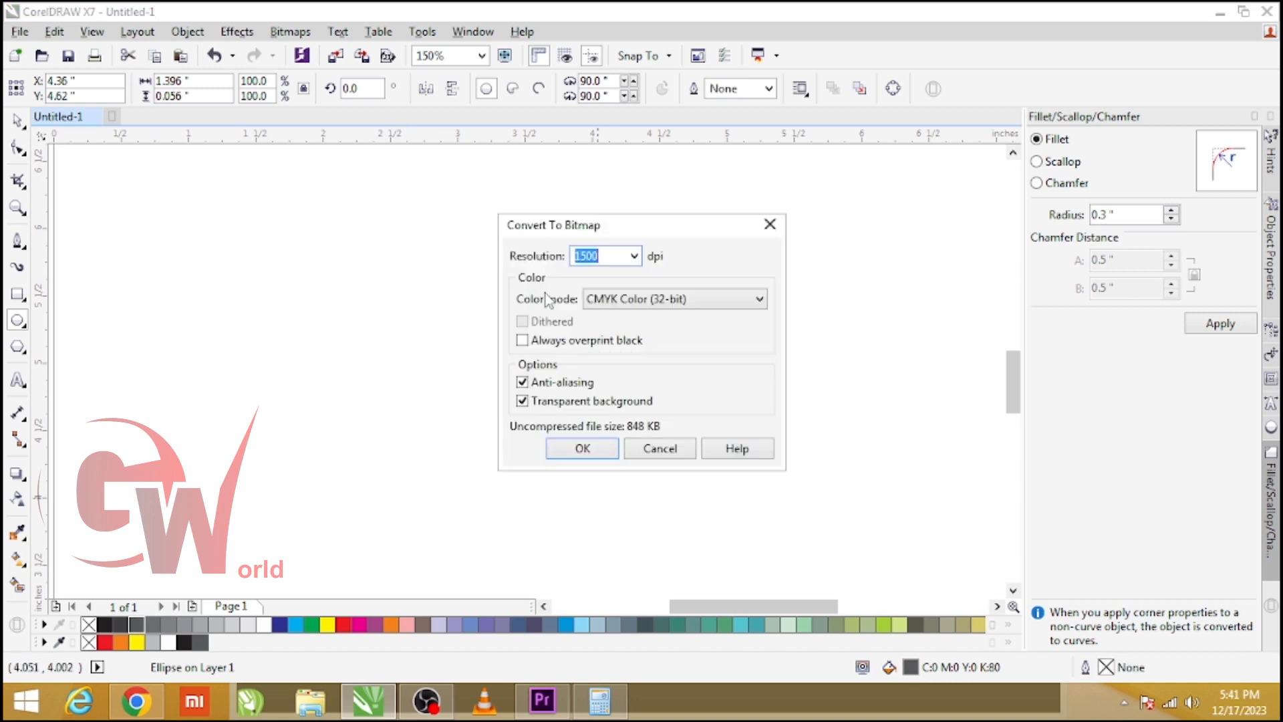
pyautogui.click(583, 448)
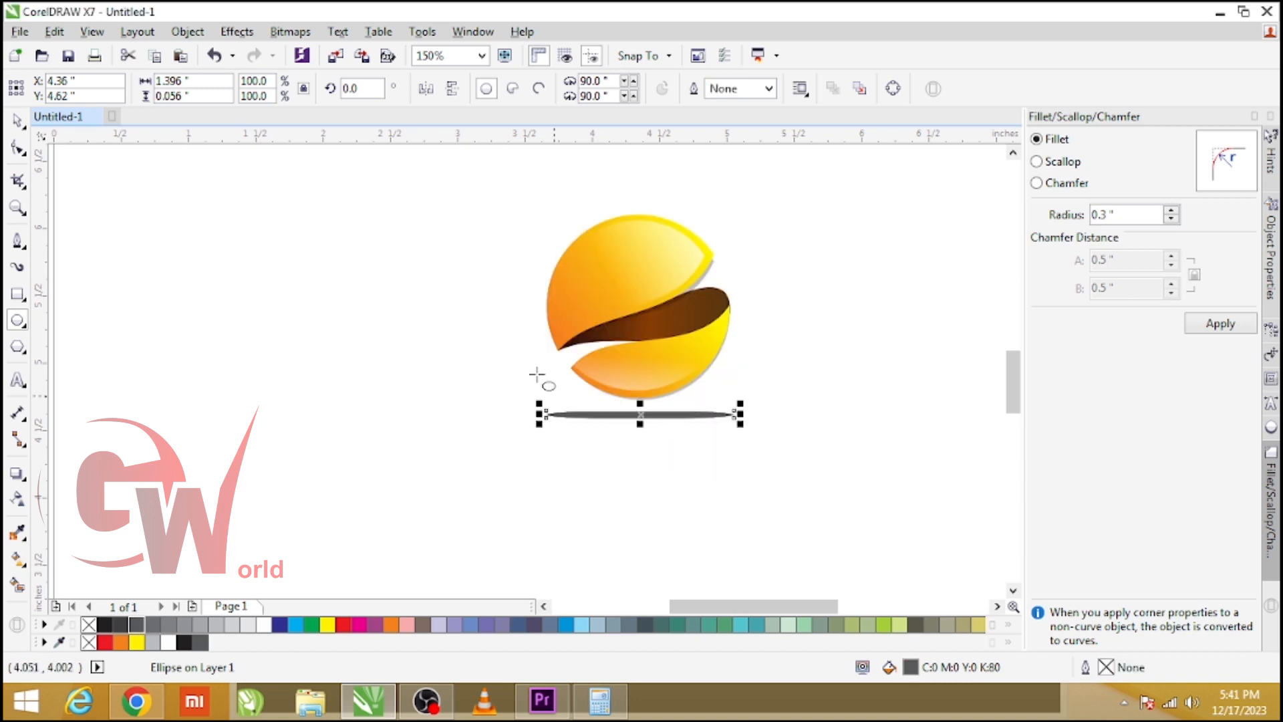
# Apply a Gaussian Blur with a 15 pixel radius to the shadow bitmap.
pyautogui.click(290, 31)
pyautogui.moveTo(319, 435)
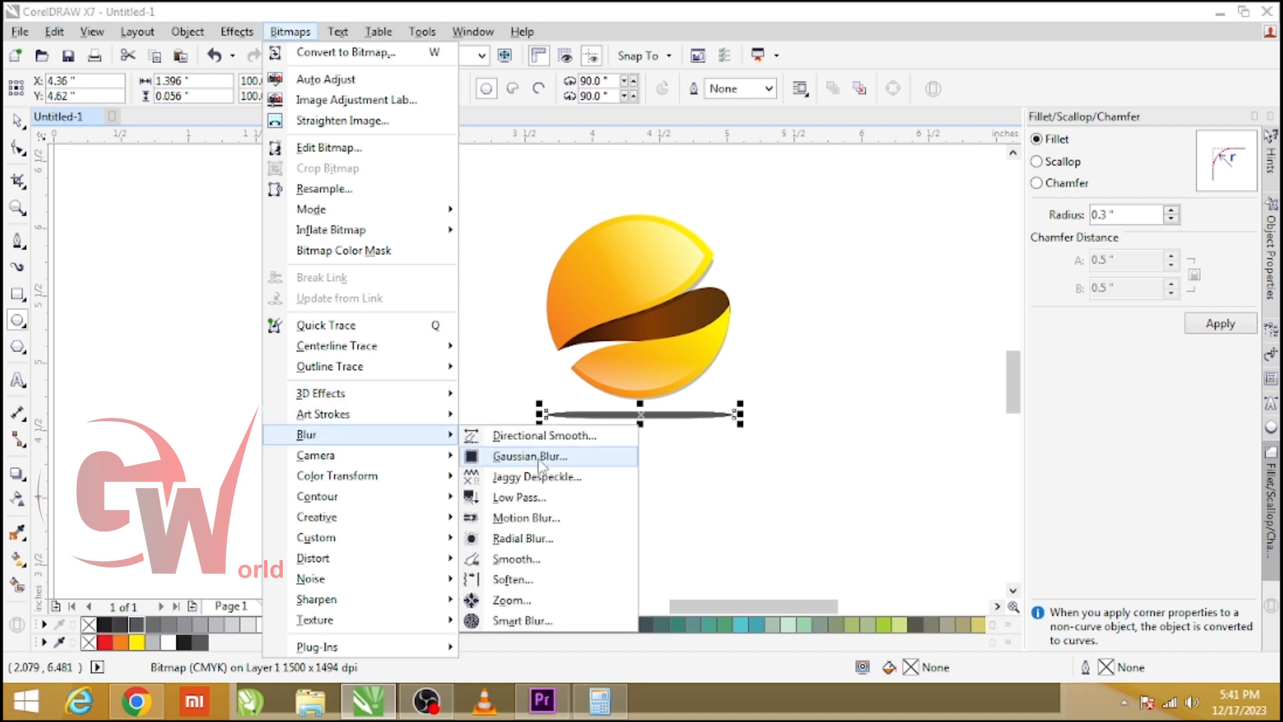
pyautogui.click(543, 457)
pyautogui.moveTo(585, 266); pyautogui.dragTo(559, 466)
pyautogui.click(512, 531)
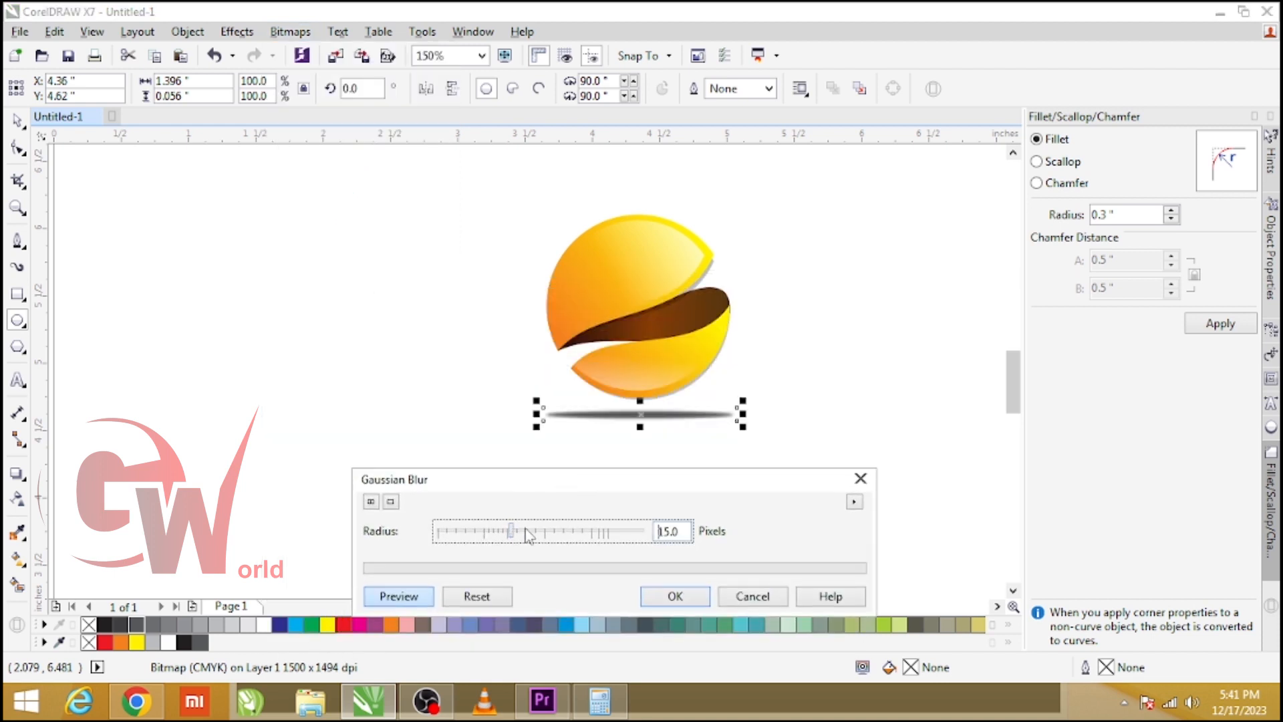
pyautogui.click(675, 595)
# Squash the blurred shadow vertically to about 77.5% height.
pyautogui.scroll(2, 662, 418)
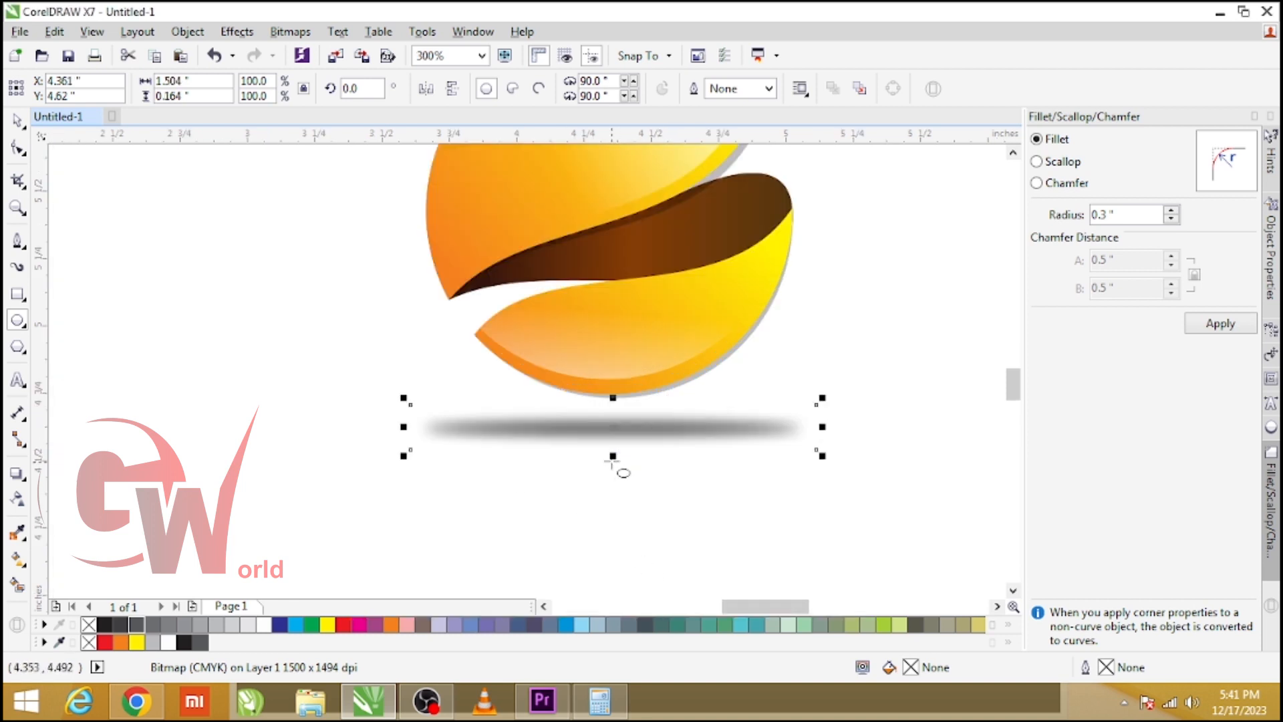
pyautogui.moveTo(613, 456); pyautogui.dragTo(633, 424)
pyautogui.press('Delete')
pyautogui.press('space')
pyautogui.click(629, 430)
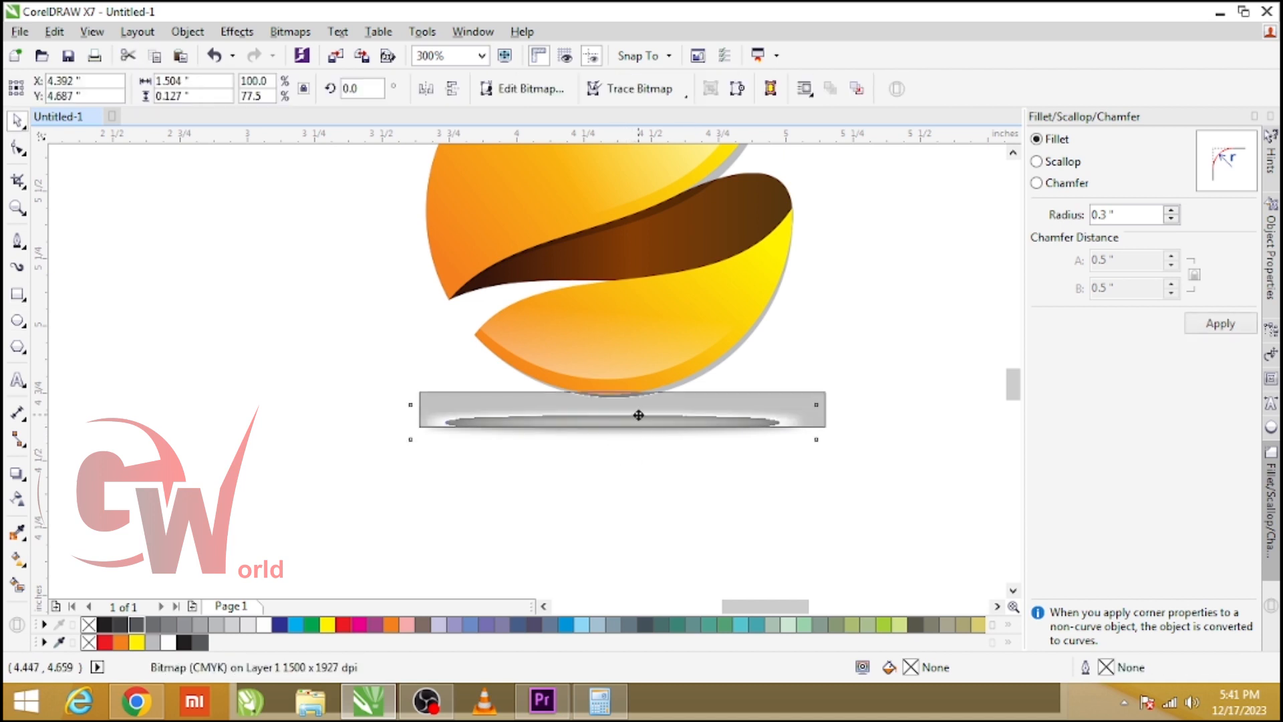
# Group the logo with its shadow and preview the result full screen.
pyautogui.scroll(-2, 555, 467)
pyautogui.moveTo(827, 523); pyautogui.dragTo(330, 167)
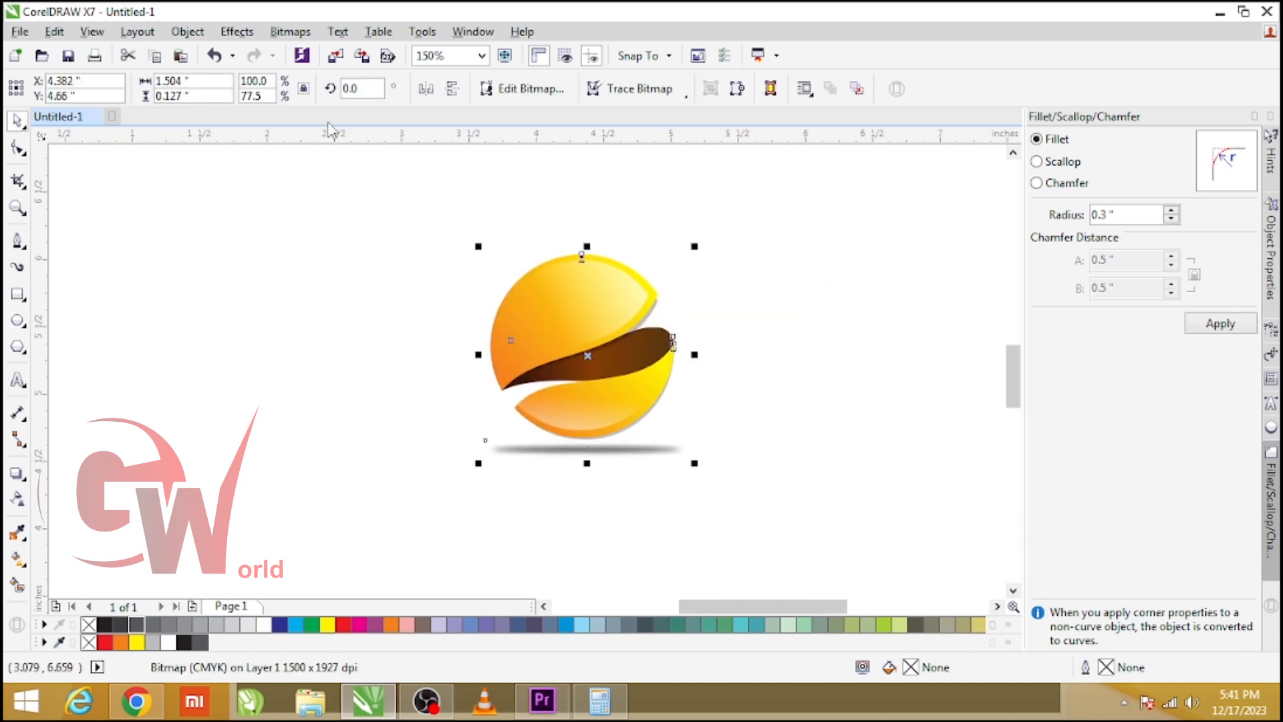
pyautogui.hotkey('ctrl', 'g')
pyautogui.press('F4')
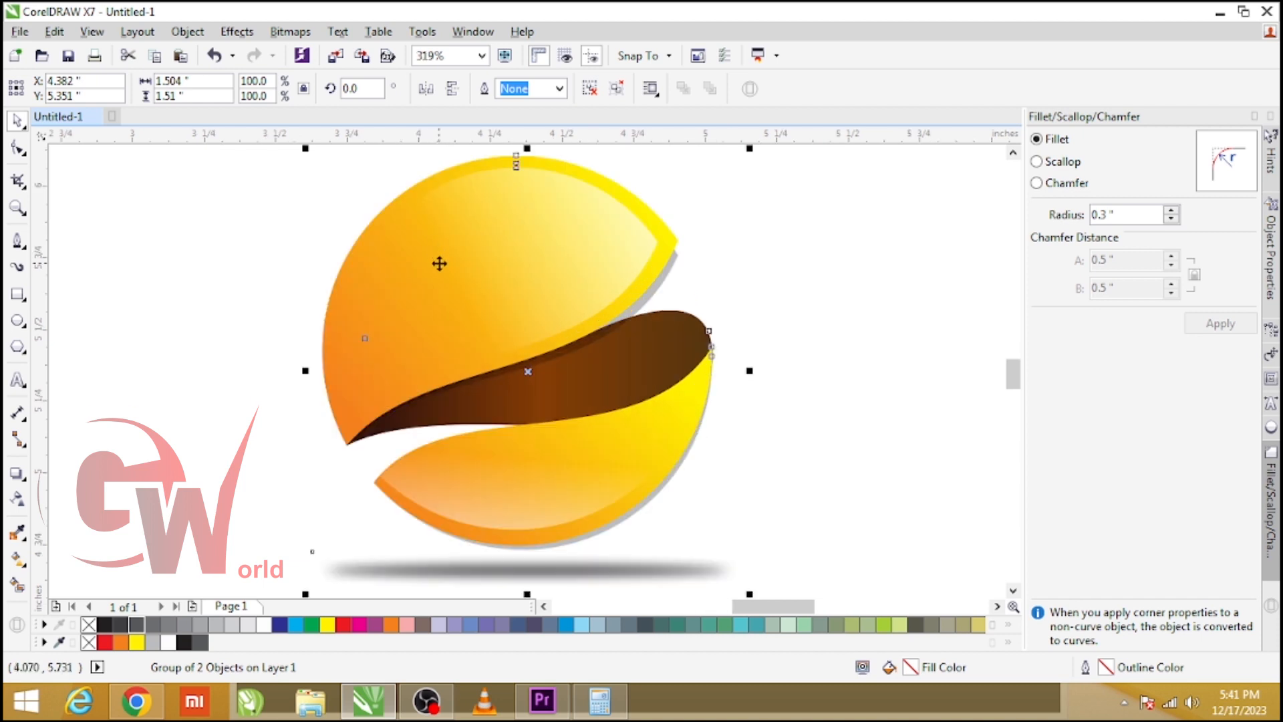
pyautogui.press('F9')
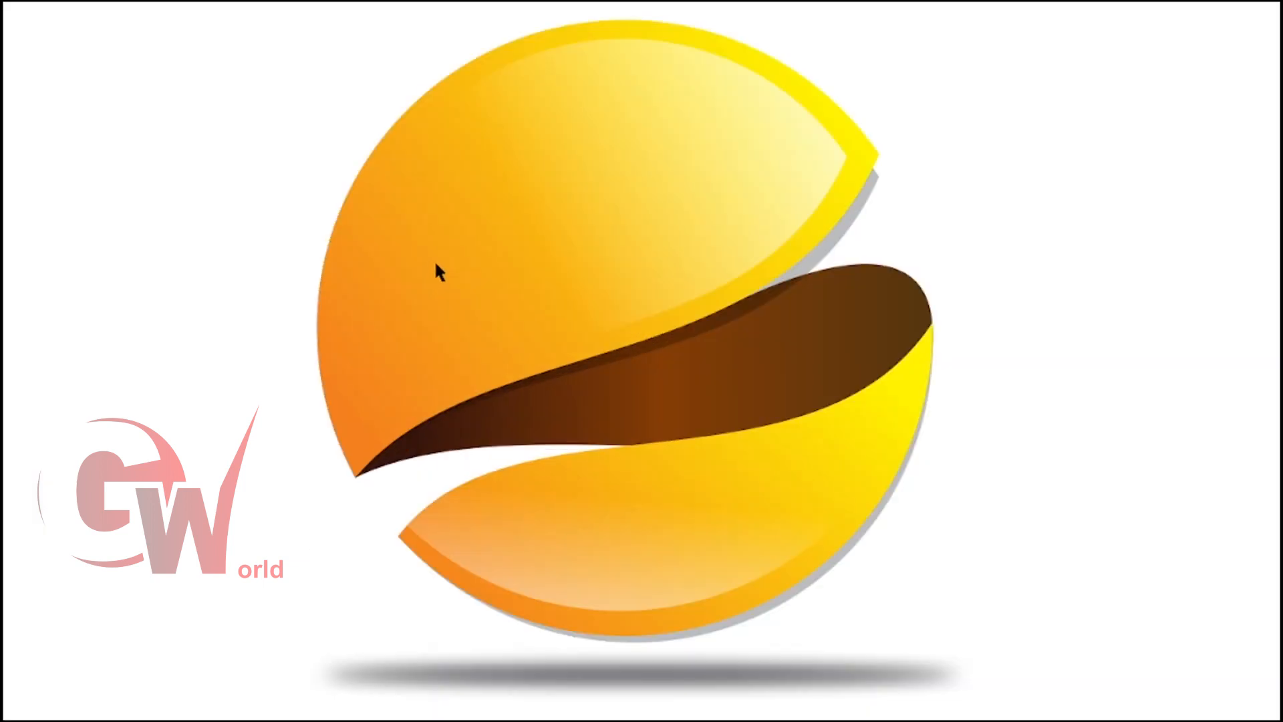